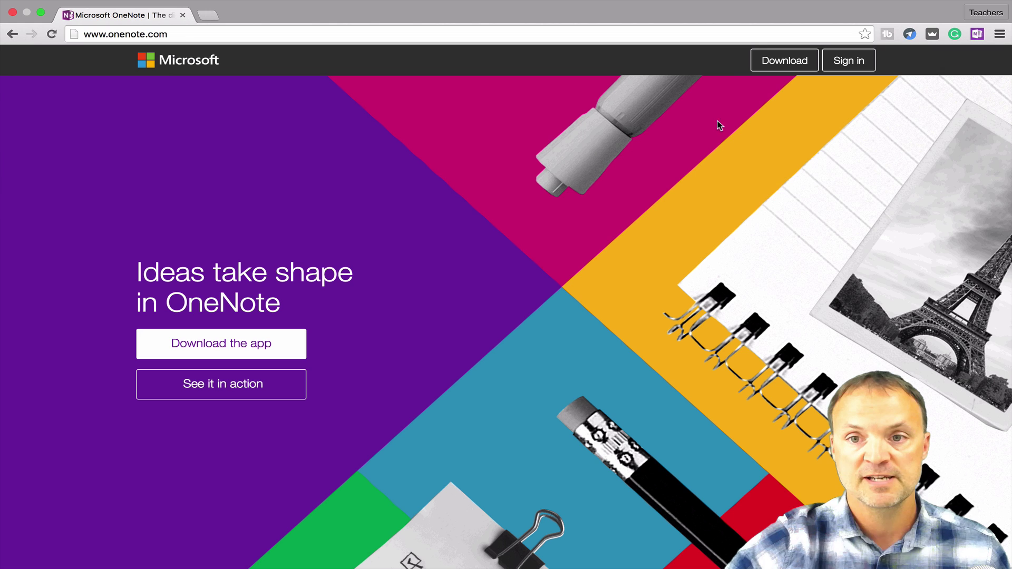
Sign in to OneNote Online with a Microsoft account using the pre-filled credentials and open the existing personal notebook
{"action": "left_click", "coordinate": [850, 62]}
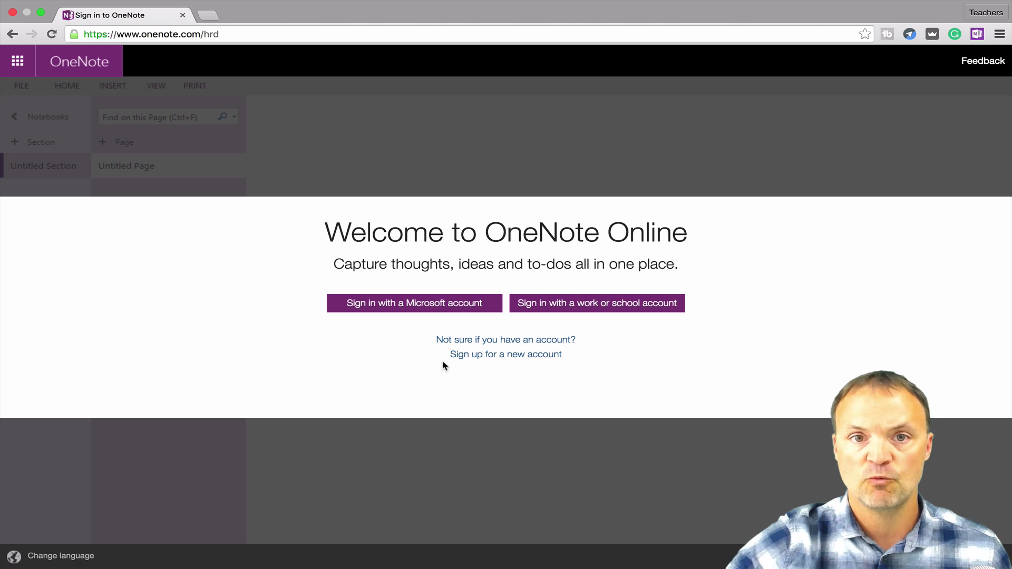
{"action": "left_click", "coordinate": [430, 309]}
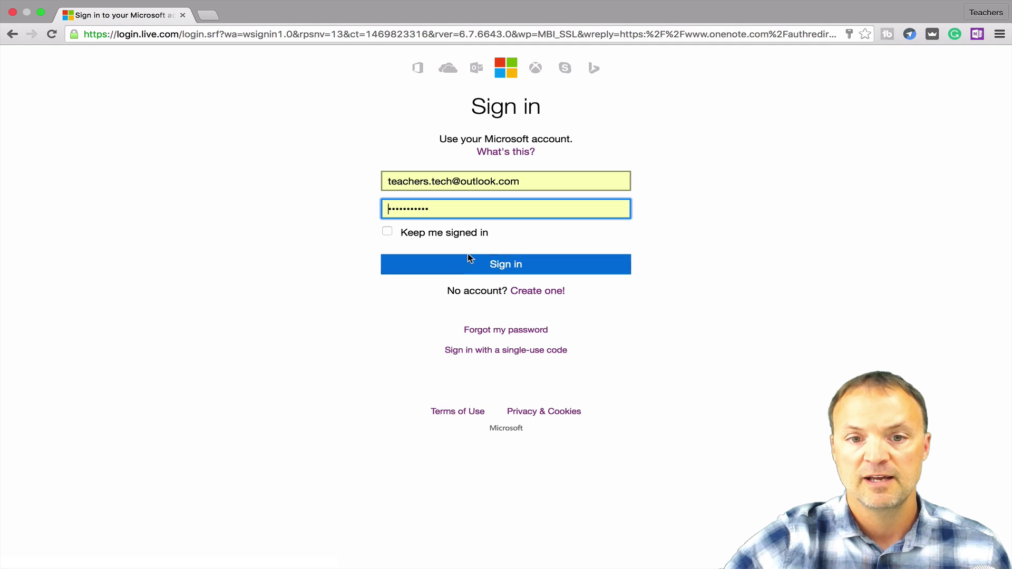
{"action": "left_click", "coordinate": [472, 265]}
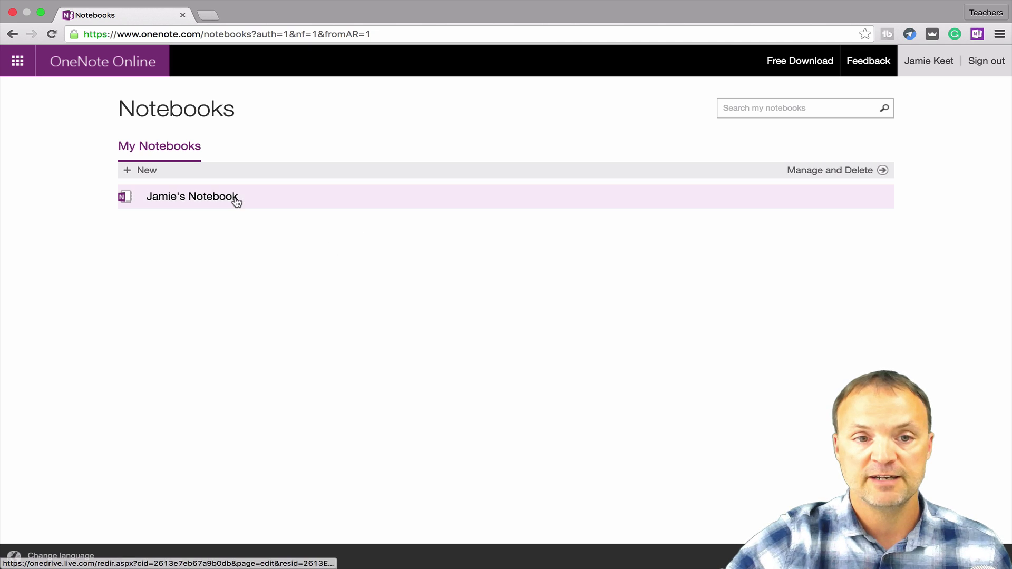
{"action": "left_click", "coordinate": [213, 205]}
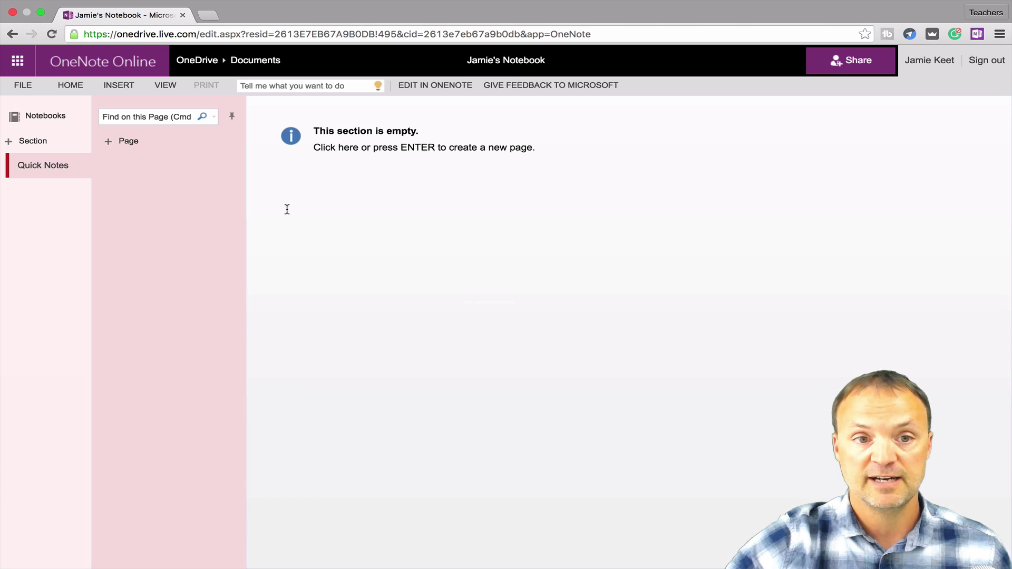
Look over the editing commands available for the notebook and the other Microsoft web apps offered alongside OneNote Online
{"action": "left_click", "coordinate": [76, 86]}
{"action": "left_click", "coordinate": [114, 85]}
{"action": "left_click", "coordinate": [162, 85]}
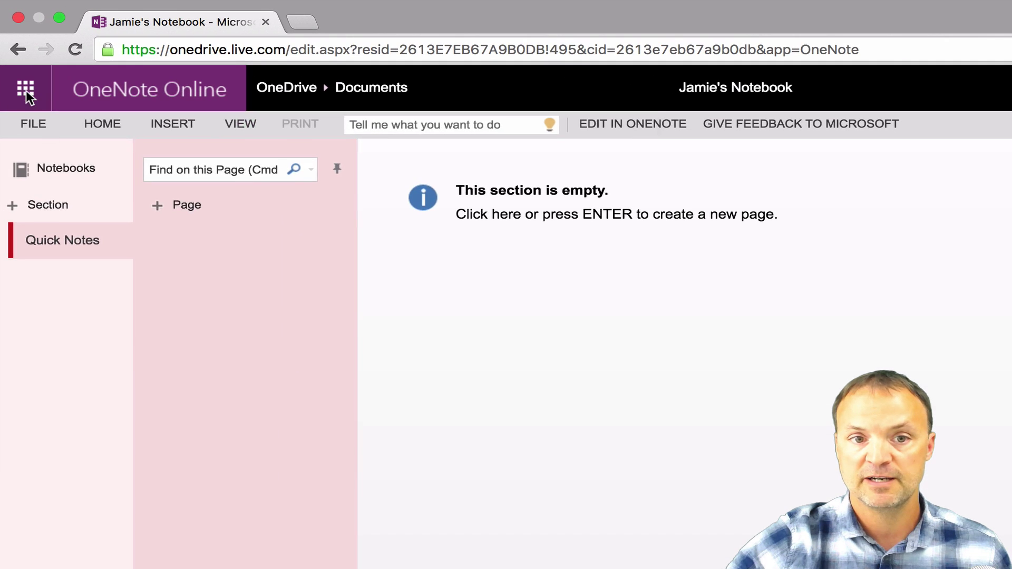
{"action": "left_click", "coordinate": [26, 90]}
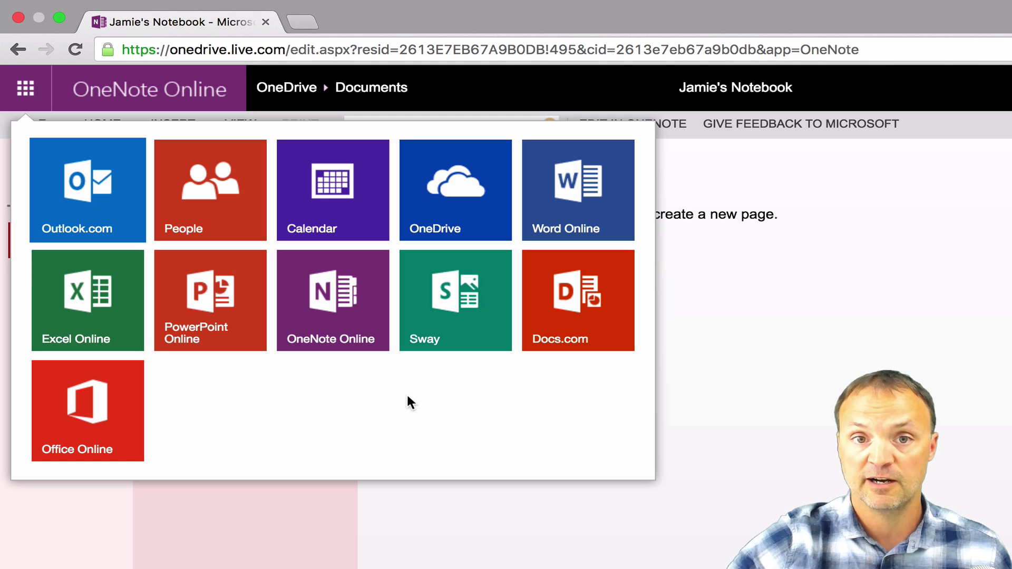
{"action": "left_click", "coordinate": [814, 346]}
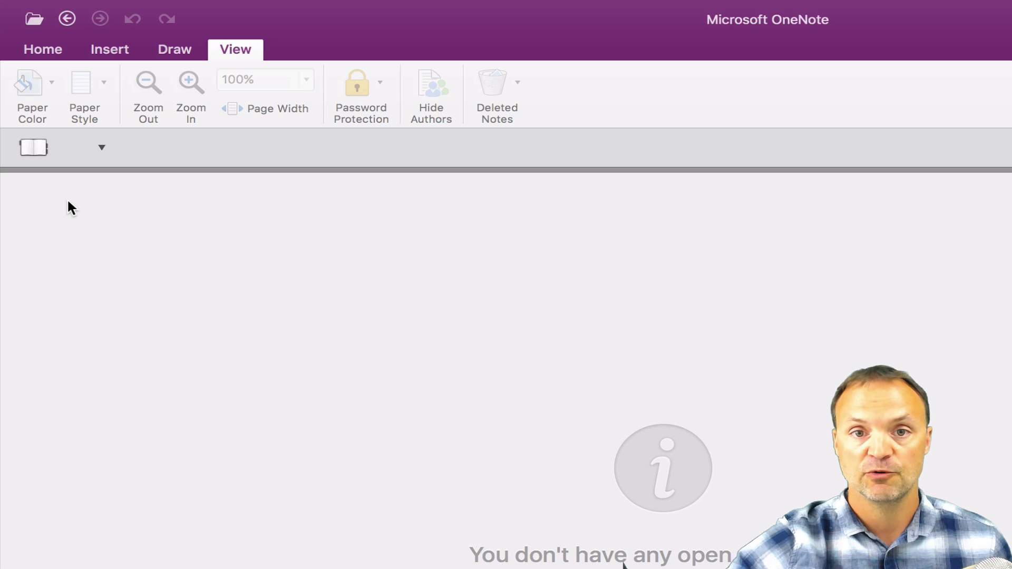
In the desktop Microsoft OneNote app, create a Teal notebook named Example 1 in OneDrive - Personal and view it among the open notebooks
{"action": "left_click", "coordinate": [37, 150]}
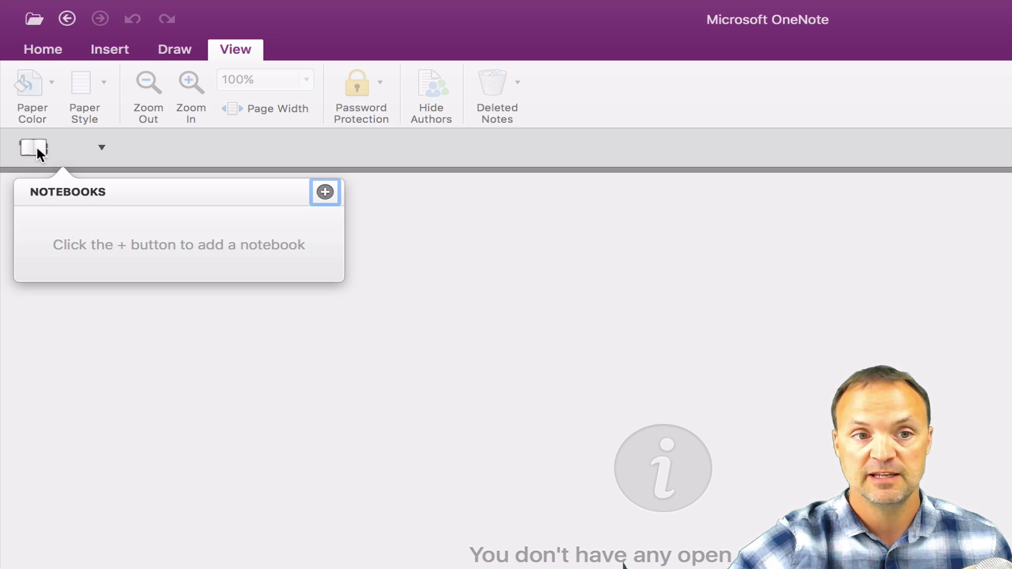
{"action": "left_click", "coordinate": [324, 193]}
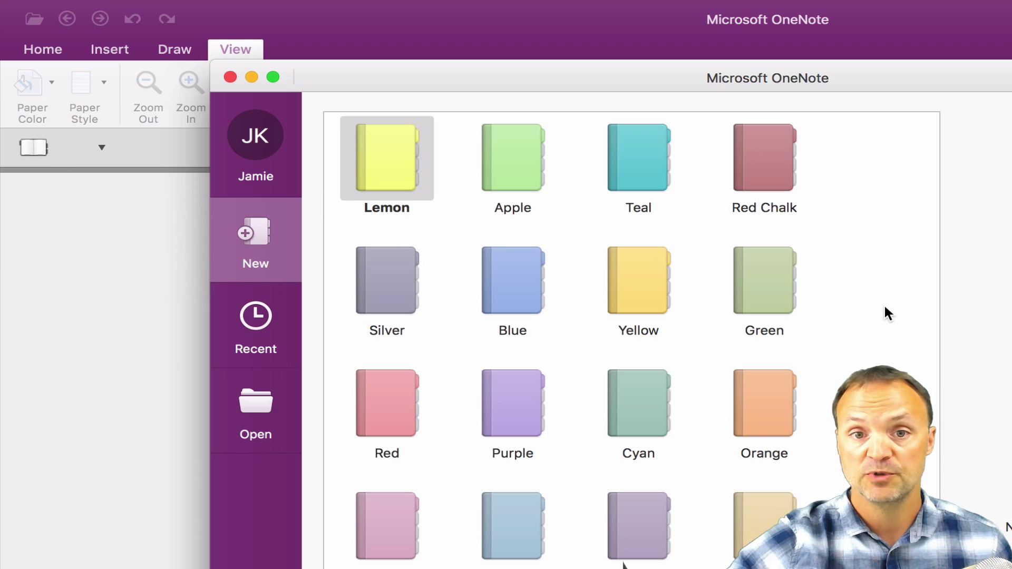
{"action": "left_click", "coordinate": [640, 169]}
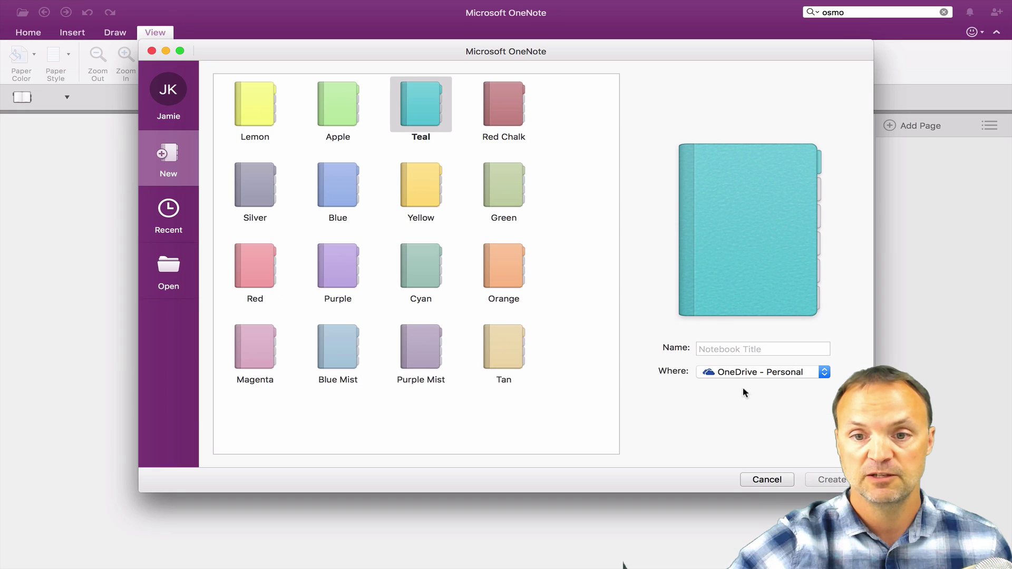
{"action": "left_click", "coordinate": [737, 349]}
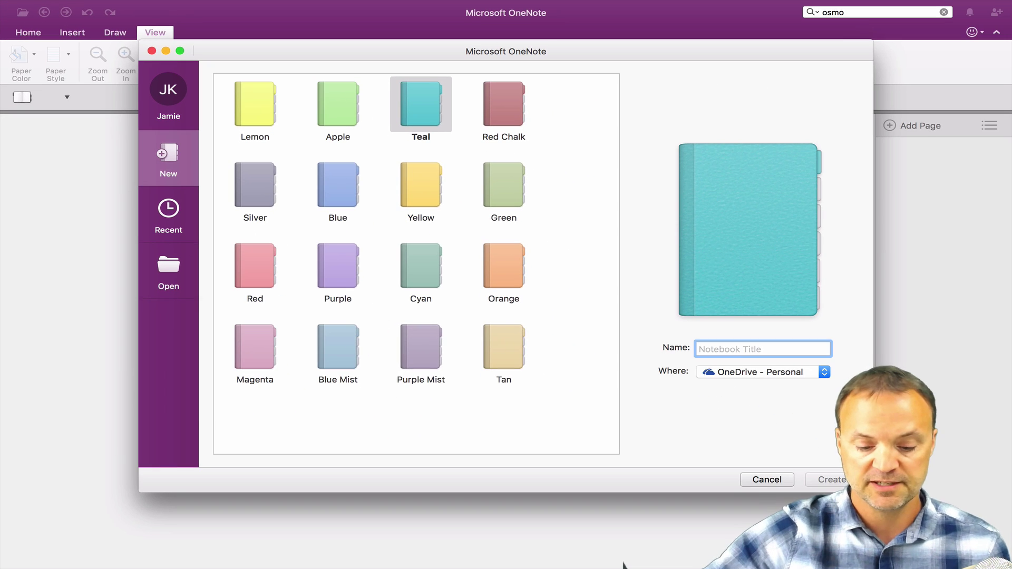
{"action": "type", "text": "Example 1"}
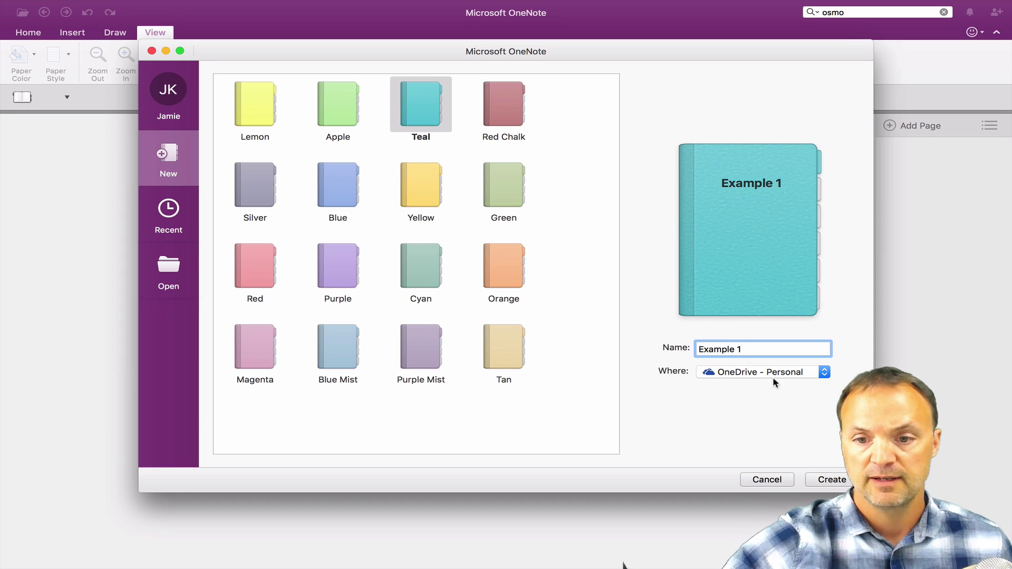
{"action": "left_click", "coordinate": [829, 480]}
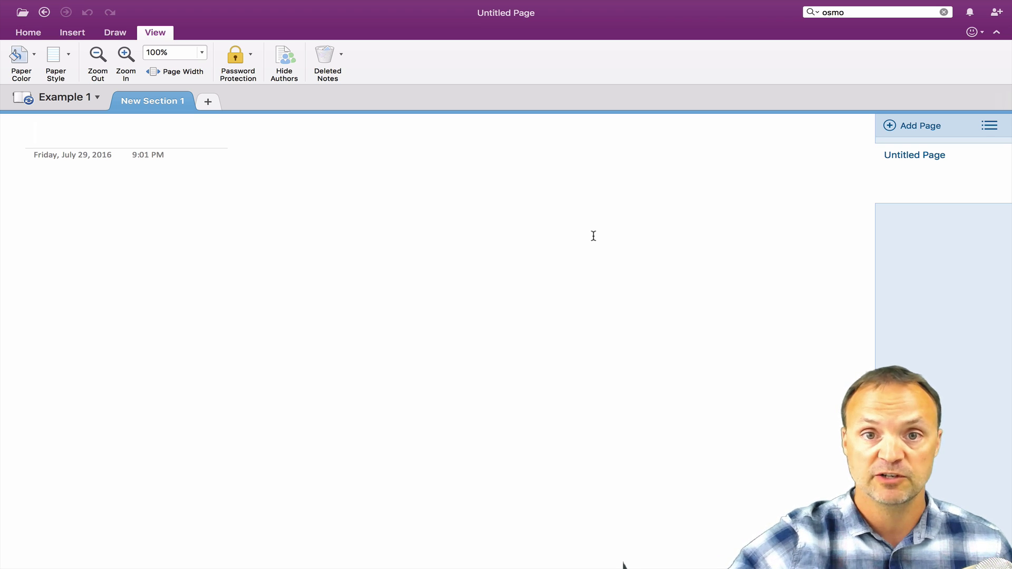
{"action": "left_click", "coordinate": [60, 97]}
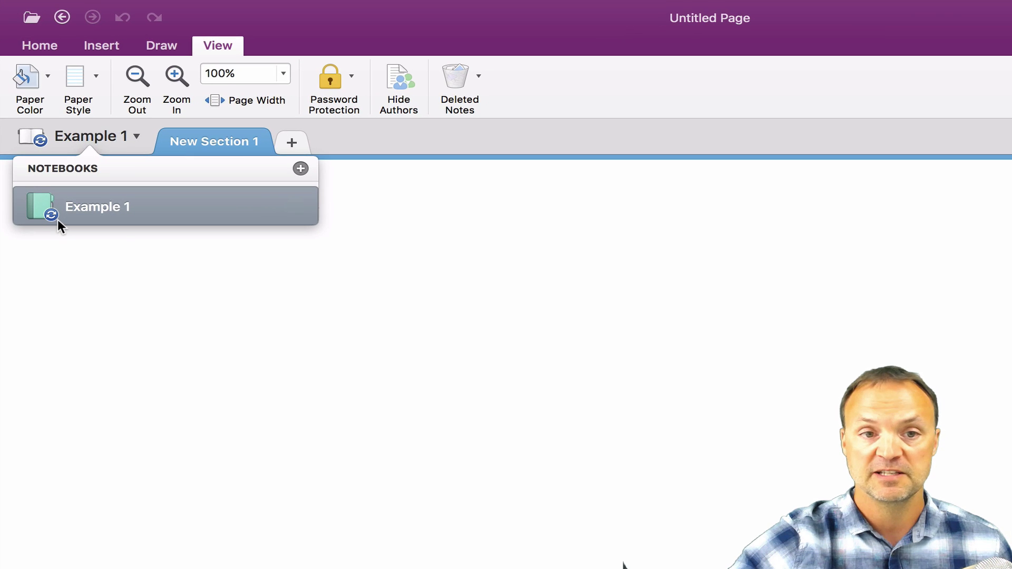
{"action": "mouse_move", "coordinate": [58, 220]}
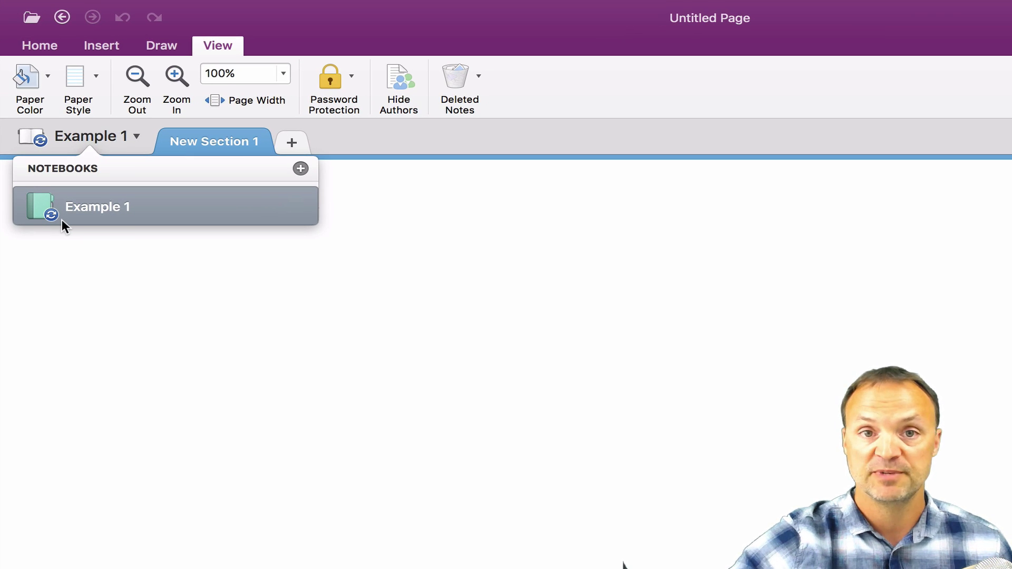
{"action": "left_click", "coordinate": [190, 366]}
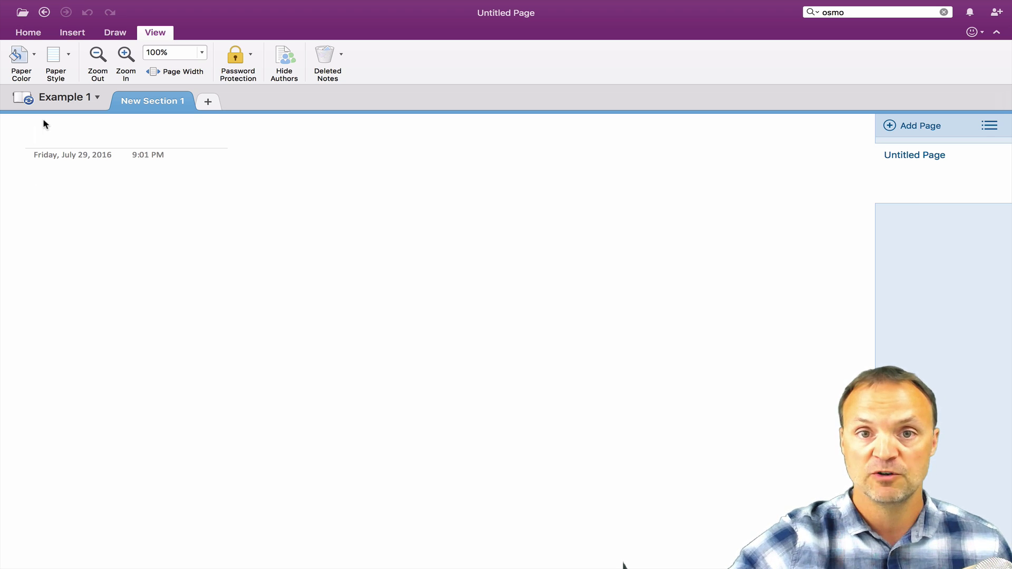
Create a second notebook with the Red Chalk cover, named Example 2, in OneDrive - Personal
{"action": "left_click", "coordinate": [70, 96]}
{"action": "left_click", "coordinate": [214, 120]}
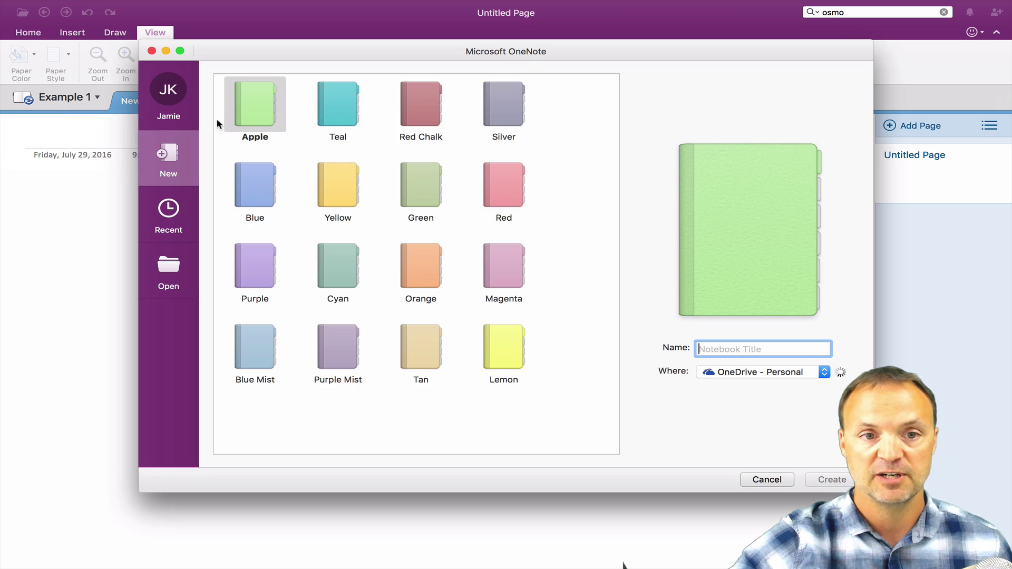
{"action": "left_click", "coordinate": [418, 122]}
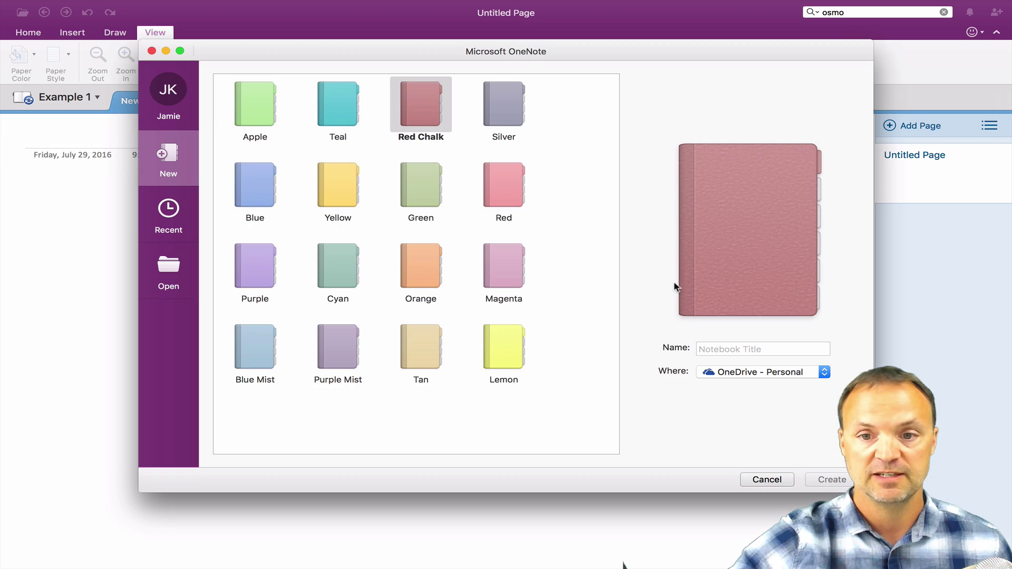
{"action": "left_click", "coordinate": [723, 349]}
{"action": "type", "text": "Example "}
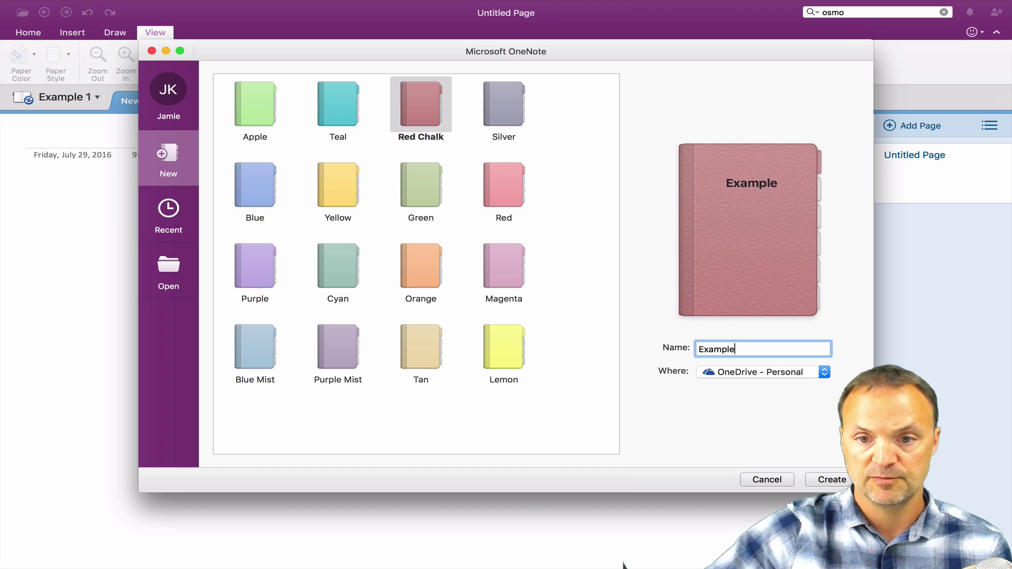
{"action": "type", "text": "2"}
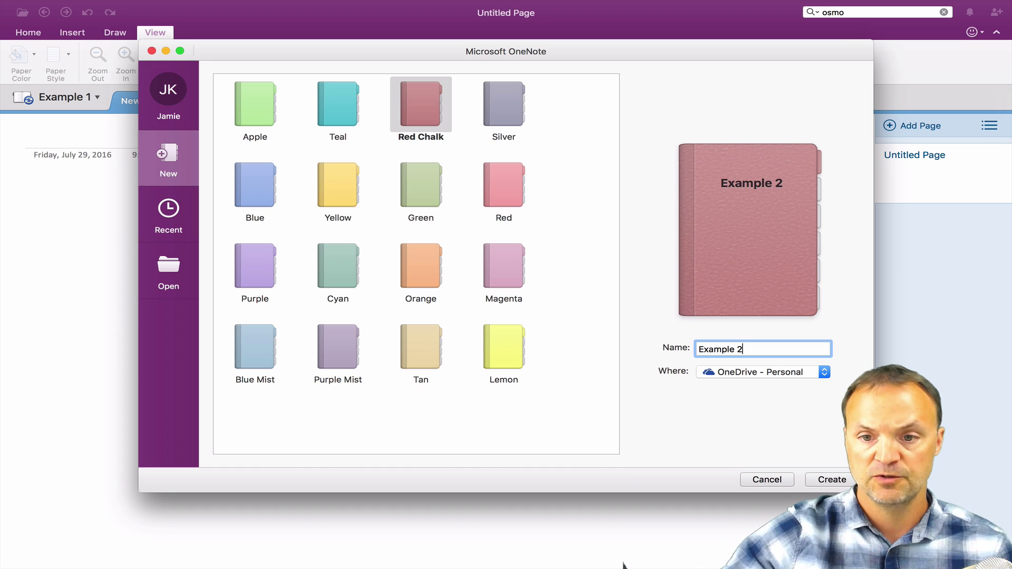
{"action": "left_click", "coordinate": [825, 481]}
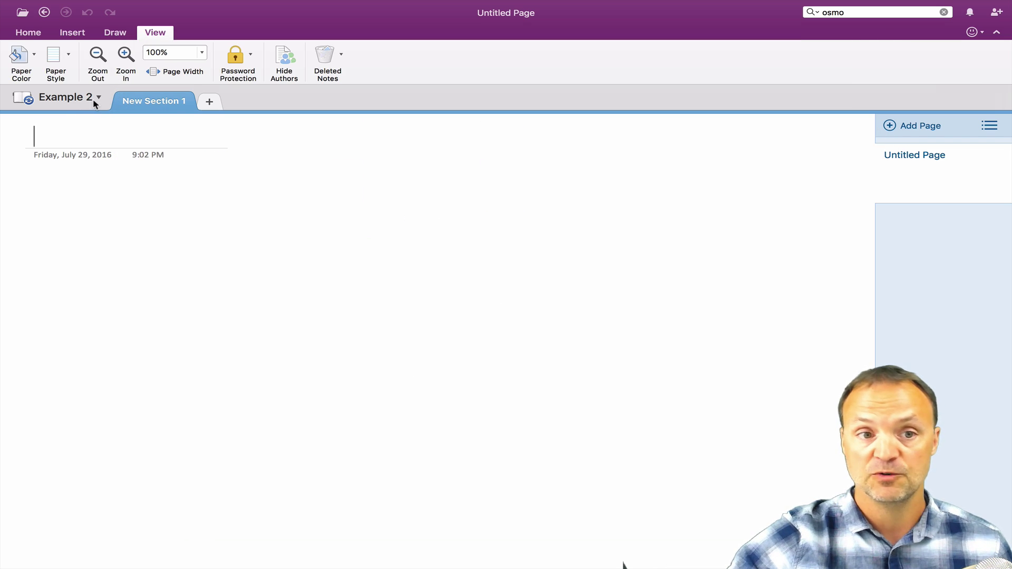
Create a third notebook with the Apple cover, named Example 3, in OneDrive - Personal
{"action": "left_click", "coordinate": [80, 96]}
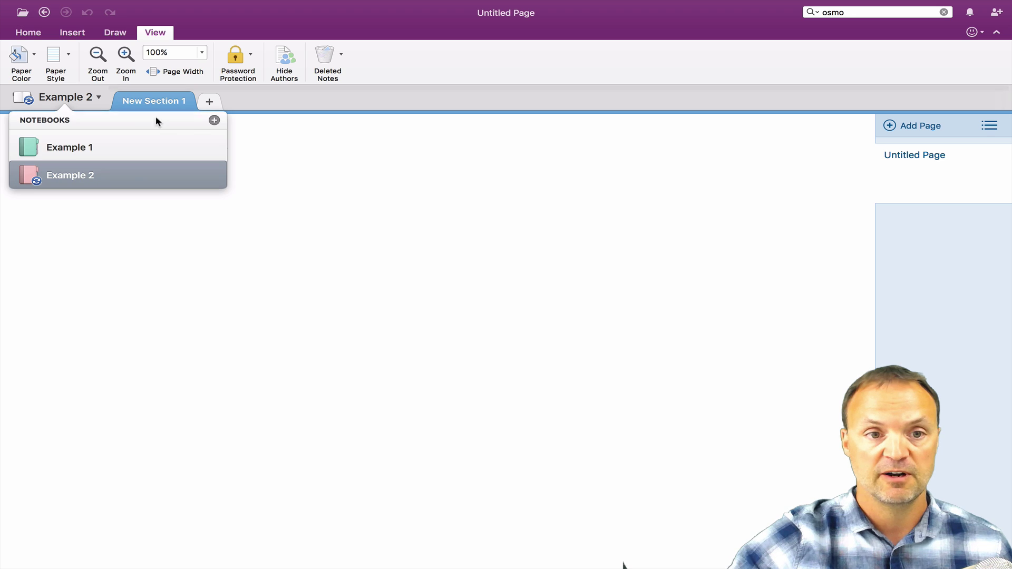
{"action": "left_click", "coordinate": [214, 120]}
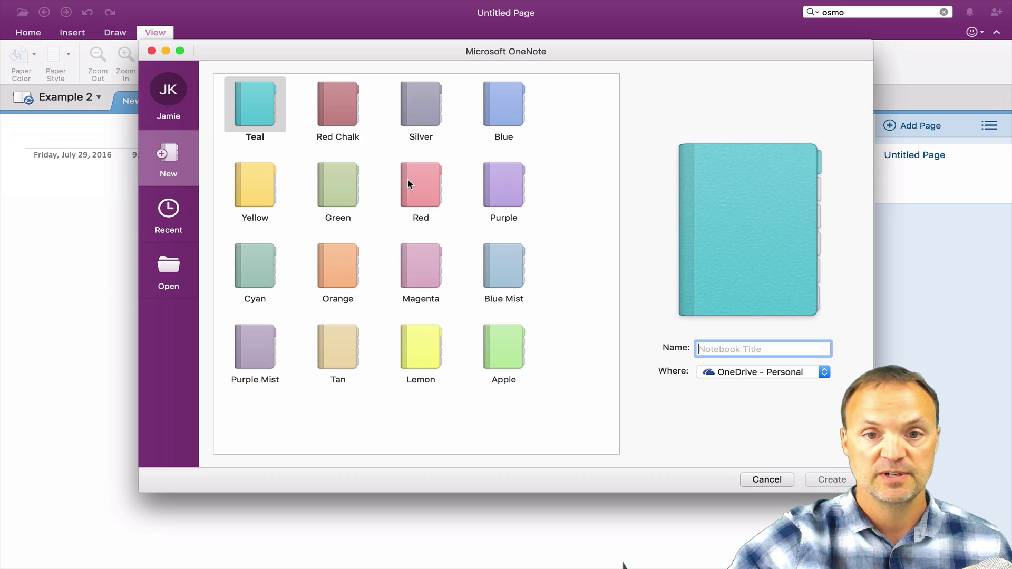
{"action": "left_click", "coordinate": [504, 338]}
{"action": "left_click", "coordinate": [734, 348]}
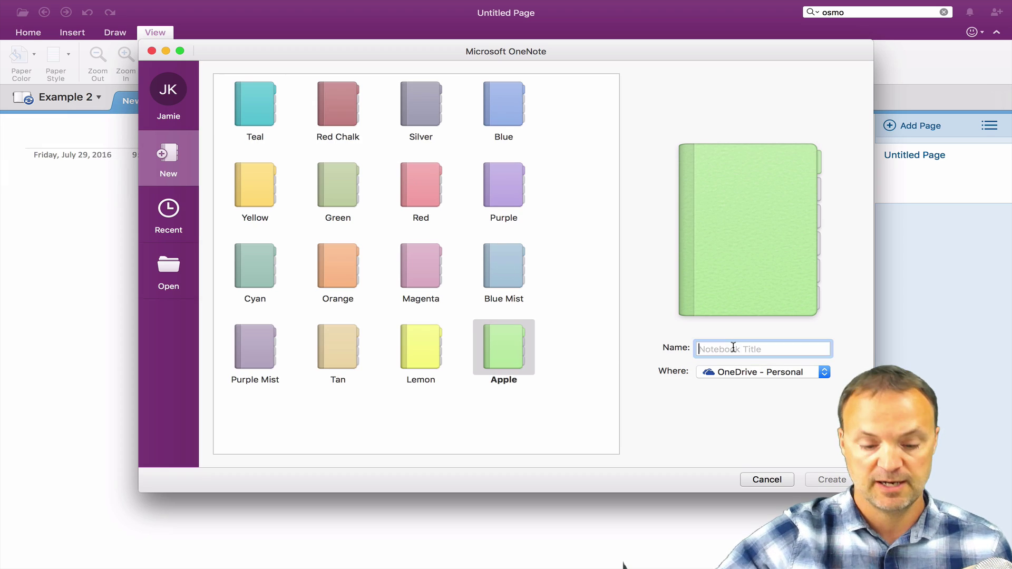
{"action": "type", "text": "Example 3"}
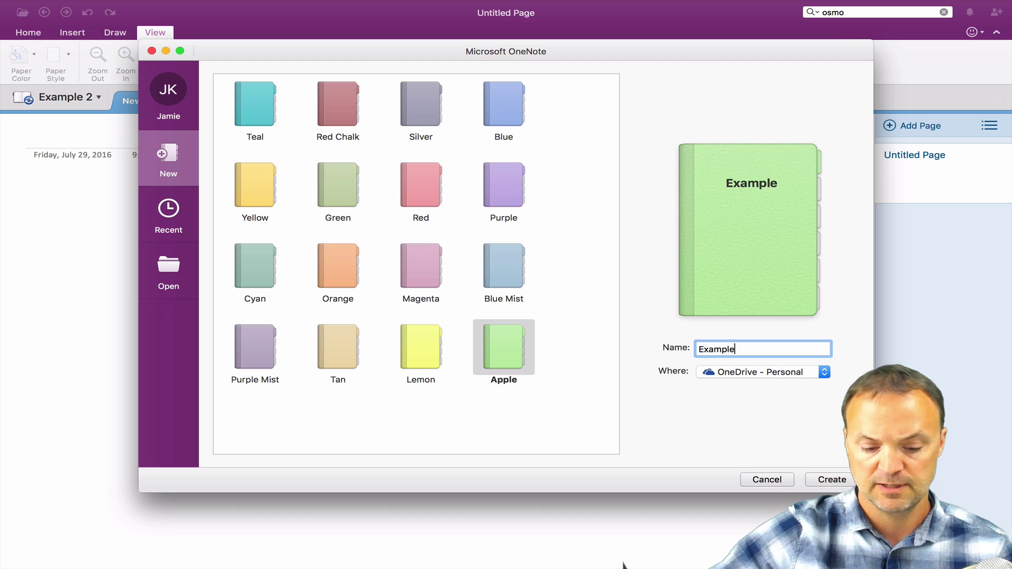
{"action": "left_click", "coordinate": [825, 481]}
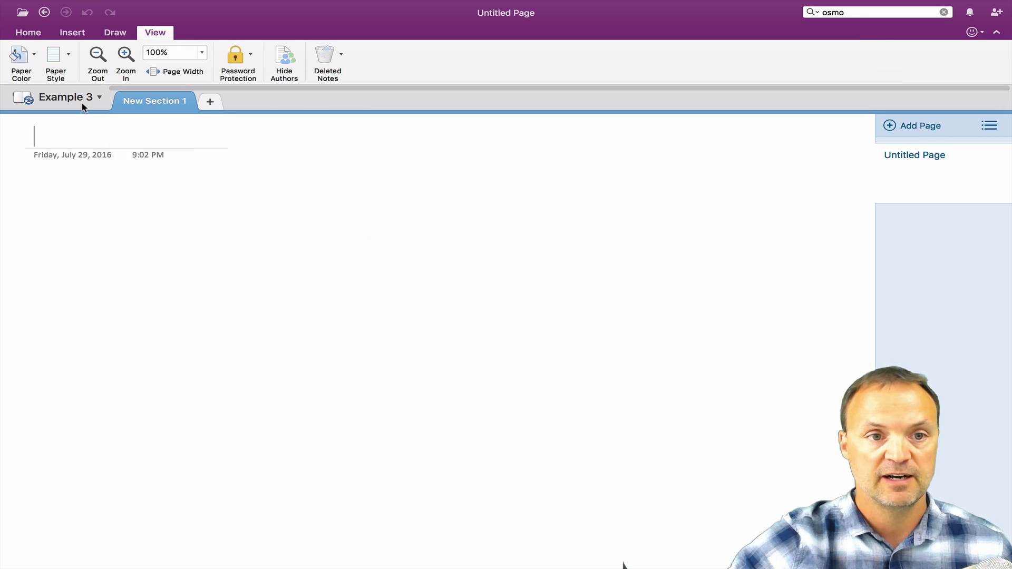
Move the Example 3 notebook above Example 1 in the notebook order and return it below Example 2
{"action": "left_click", "coordinate": [82, 103]}
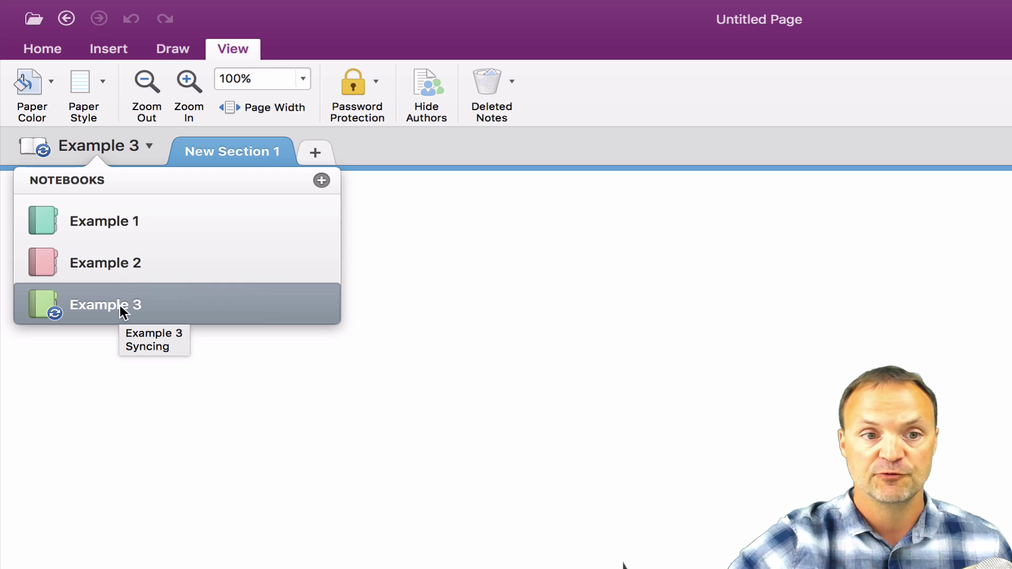
{"action": "left_click_drag", "start_coordinate": [121, 307], "coordinate": [122, 201]}
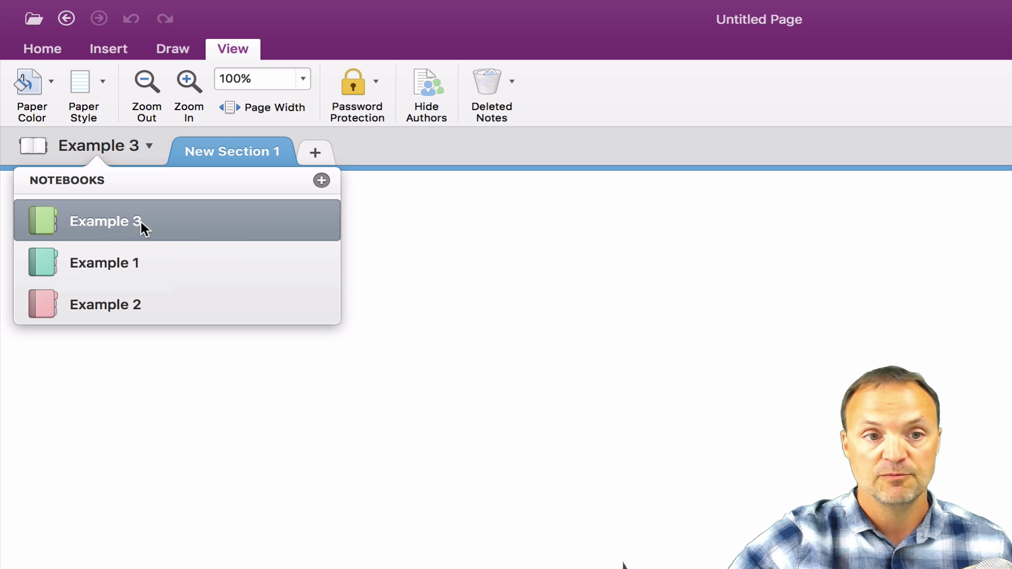
{"action": "left_click_drag", "start_coordinate": [141, 223], "coordinate": [135, 267]}
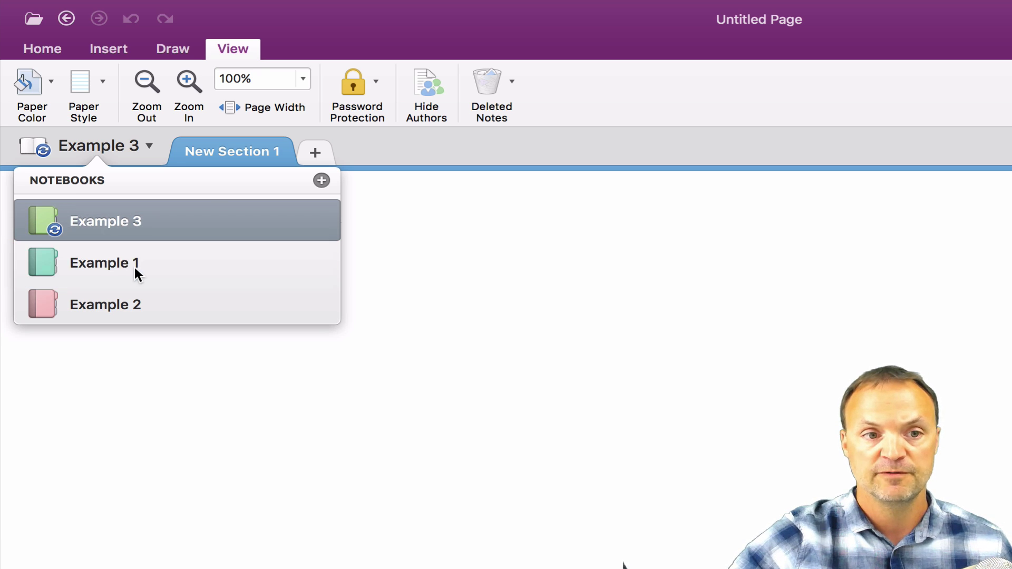
{"action": "left_click_drag", "start_coordinate": [141, 227], "coordinate": [151, 317]}
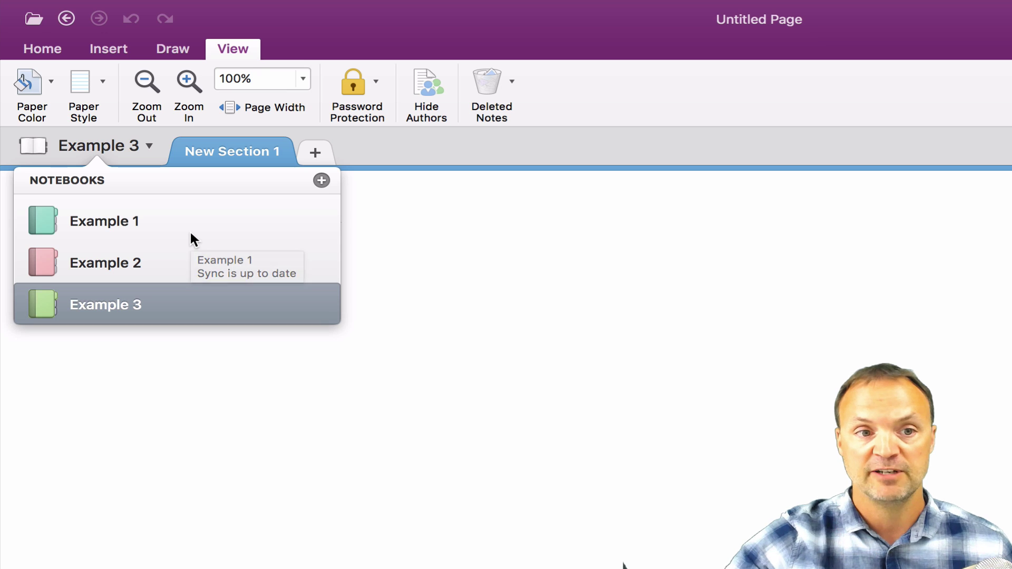
Close the Example 3 notebook and reopen it from OneDrive - Personal
{"action": "right_click", "coordinate": [232, 312]}
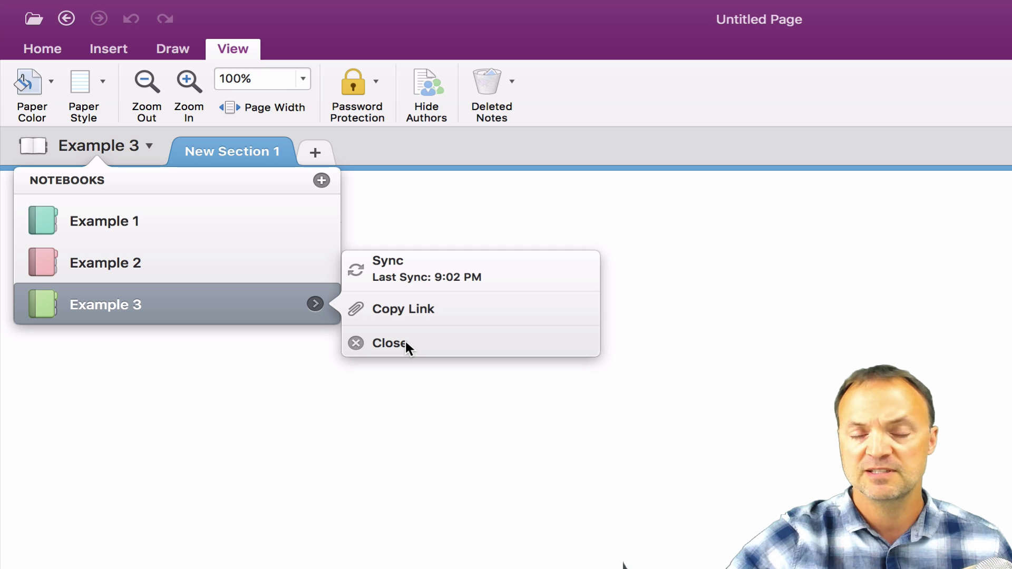
{"action": "left_click", "coordinate": [381, 343]}
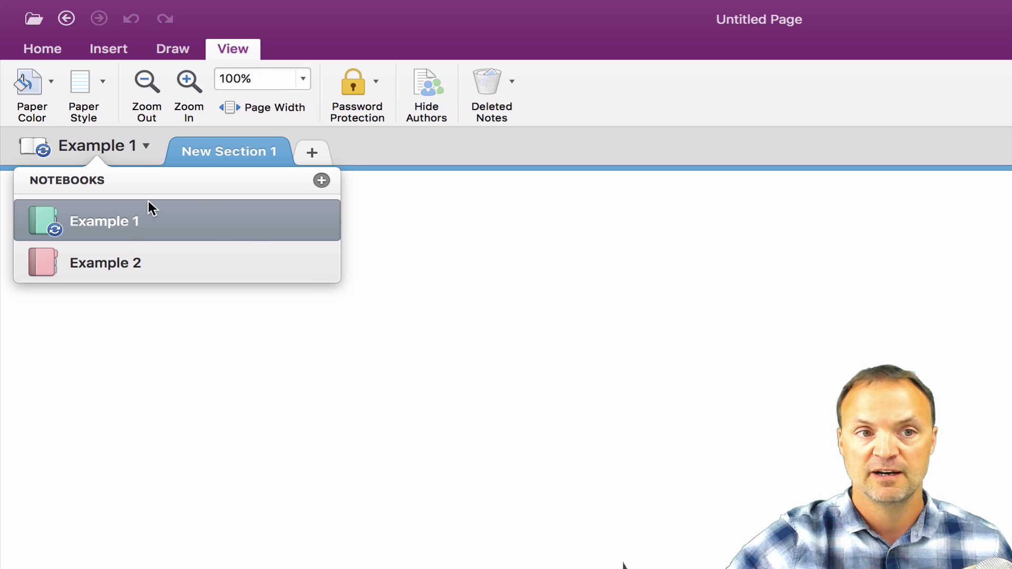
{"action": "left_click", "coordinate": [34, 19]}
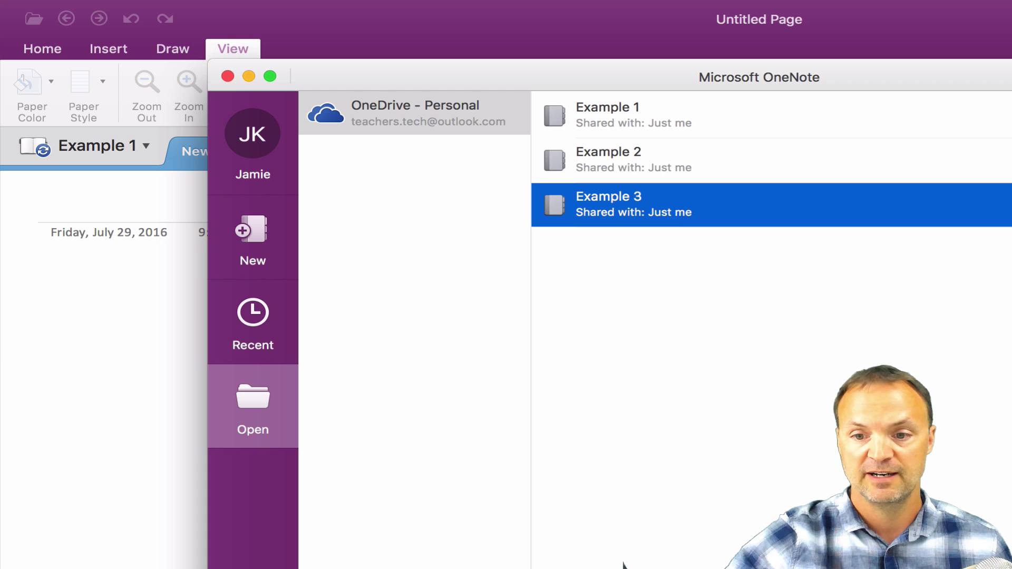
{"action": "left_click", "coordinate": [1011, 467]}
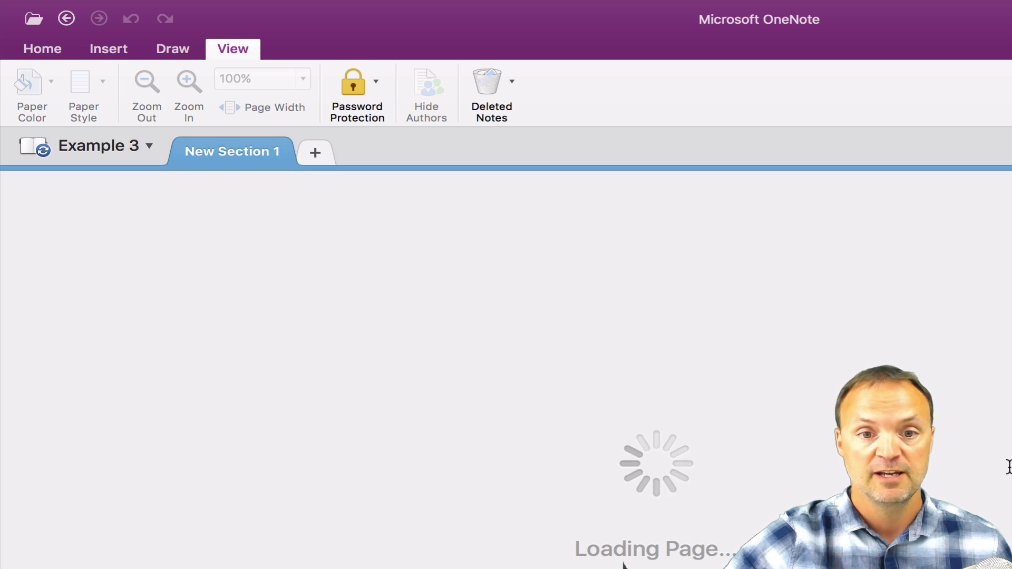
{"action": "left_click", "coordinate": [106, 149]}
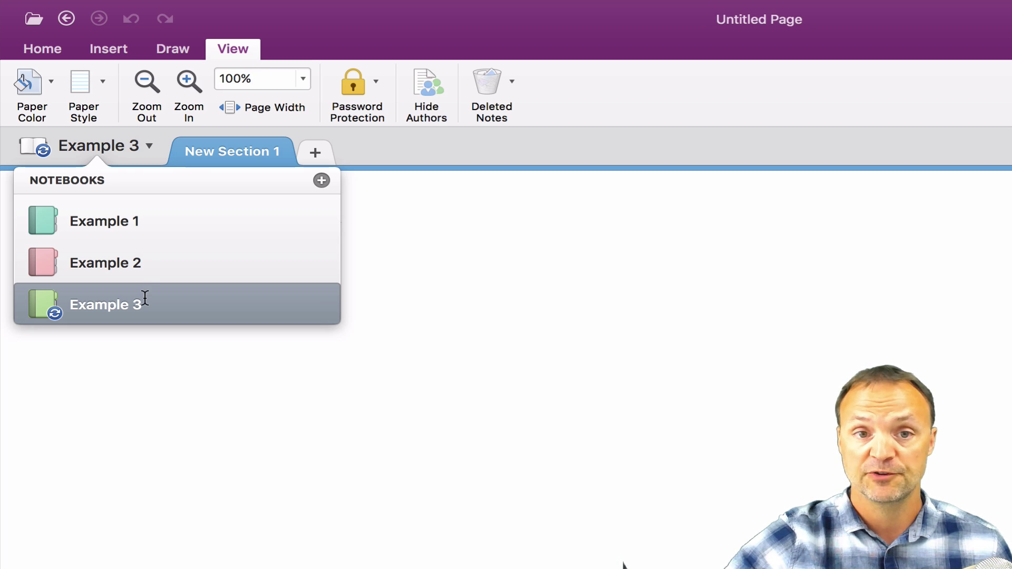
Add a section named Section 2 to the Example 1 notebook and place it ahead of New Section 1
{"action": "left_click", "coordinate": [160, 224]}
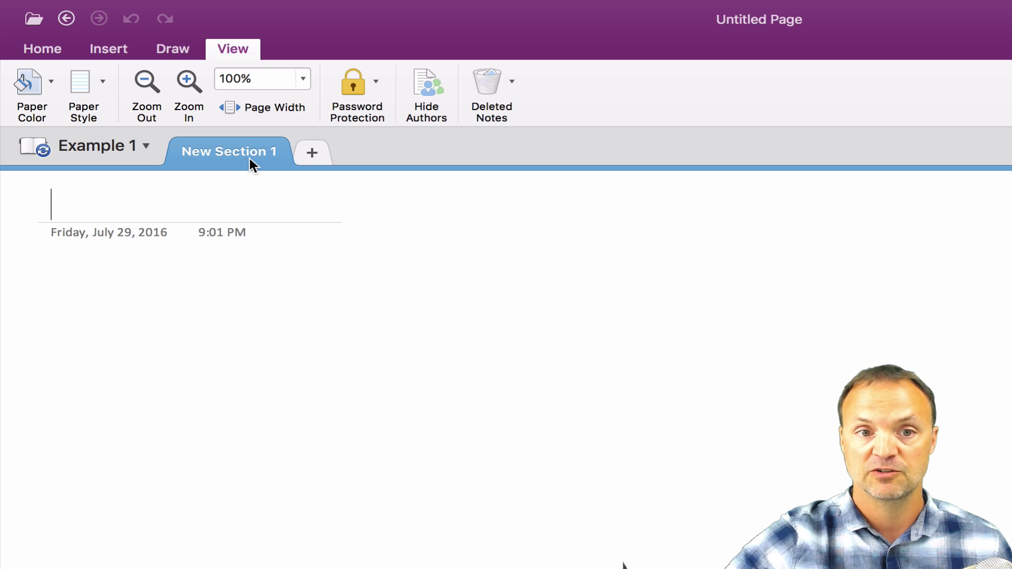
{"action": "left_click", "coordinate": [310, 155]}
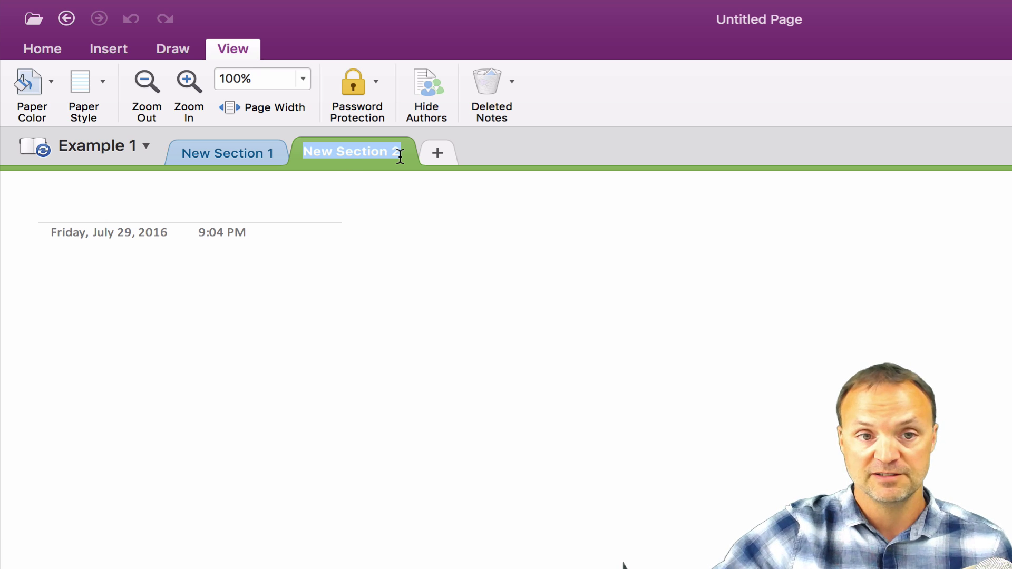
{"action": "type", "text": "Section 2"}
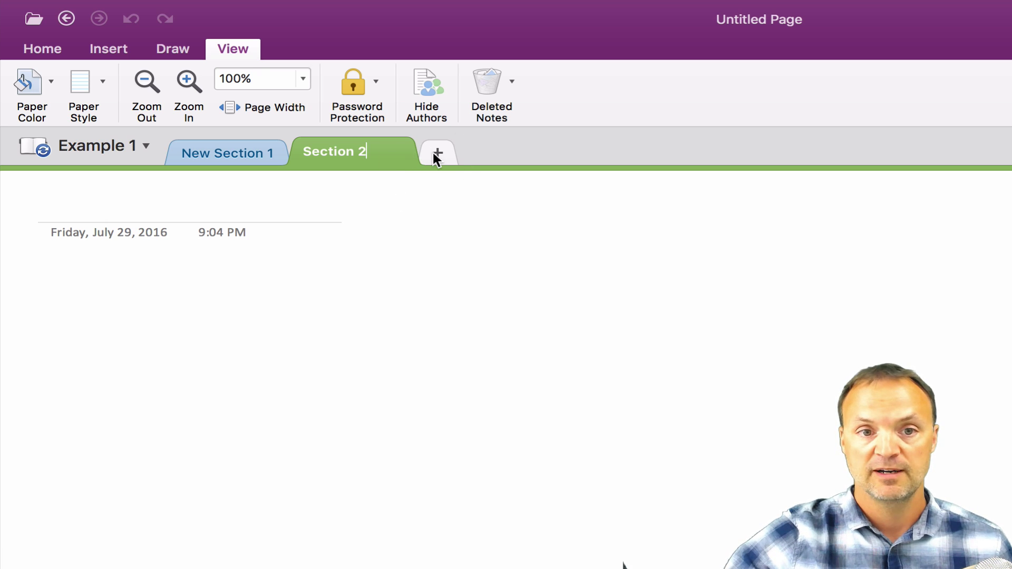
{"action": "key", "text": "Return"}
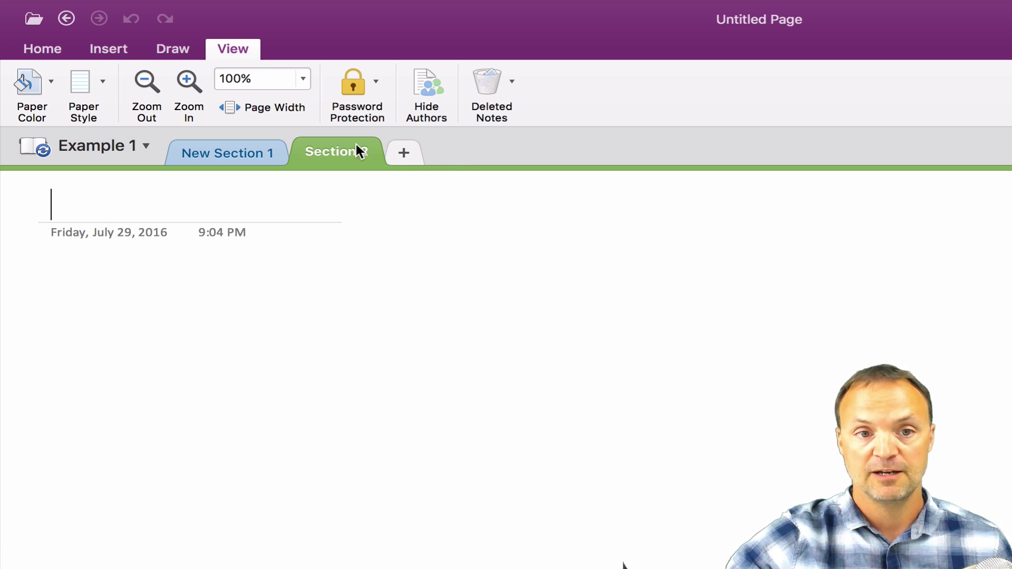
{"action": "left_click_drag", "start_coordinate": [356, 144], "coordinate": [266, 148]}
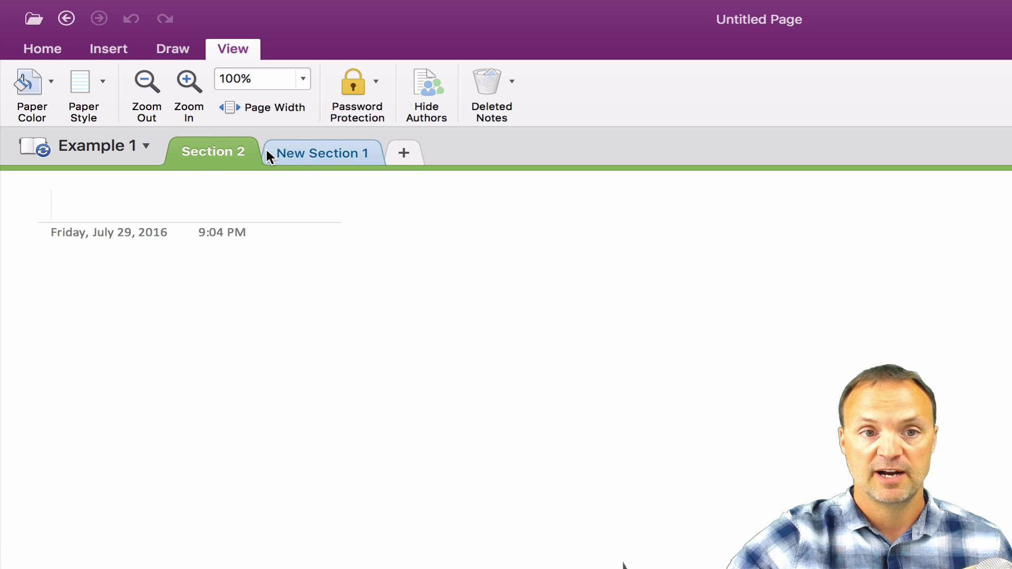
{"action": "right_click", "coordinate": [348, 154]}
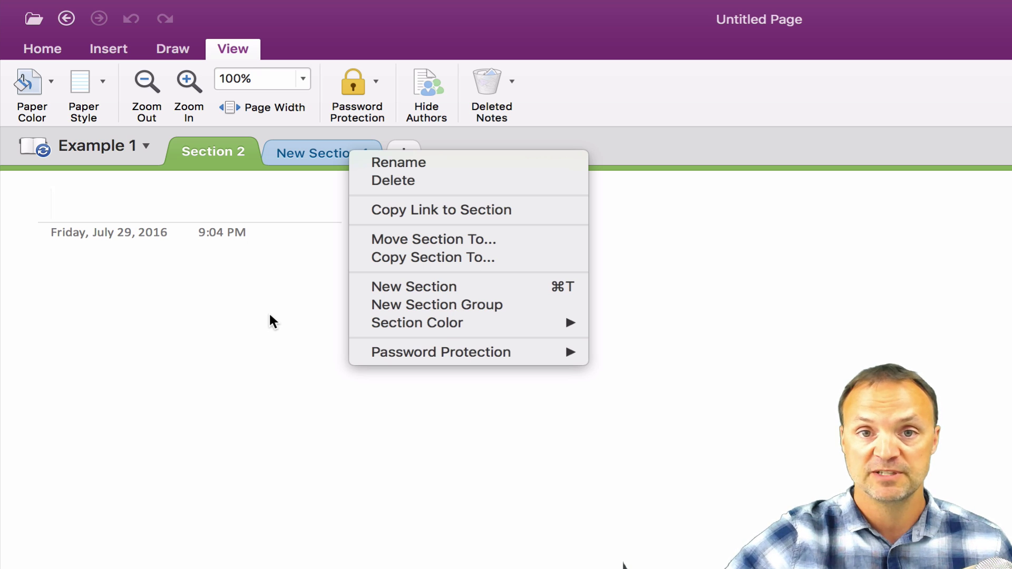
{"action": "mouse_move", "coordinate": [406, 357]}
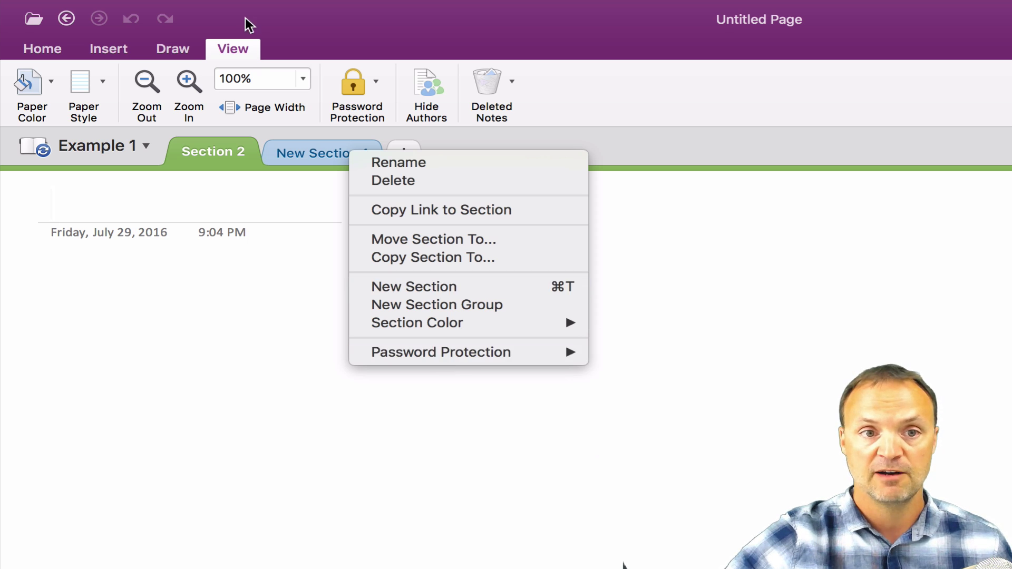
{"action": "left_click", "coordinate": [231, 307]}
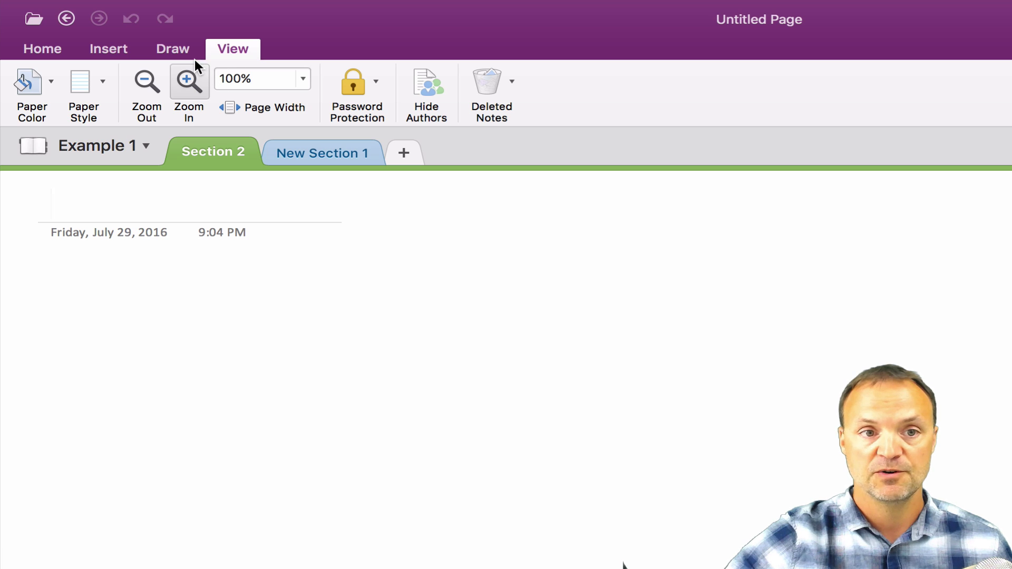
{"action": "left_click", "coordinate": [355, 90]}
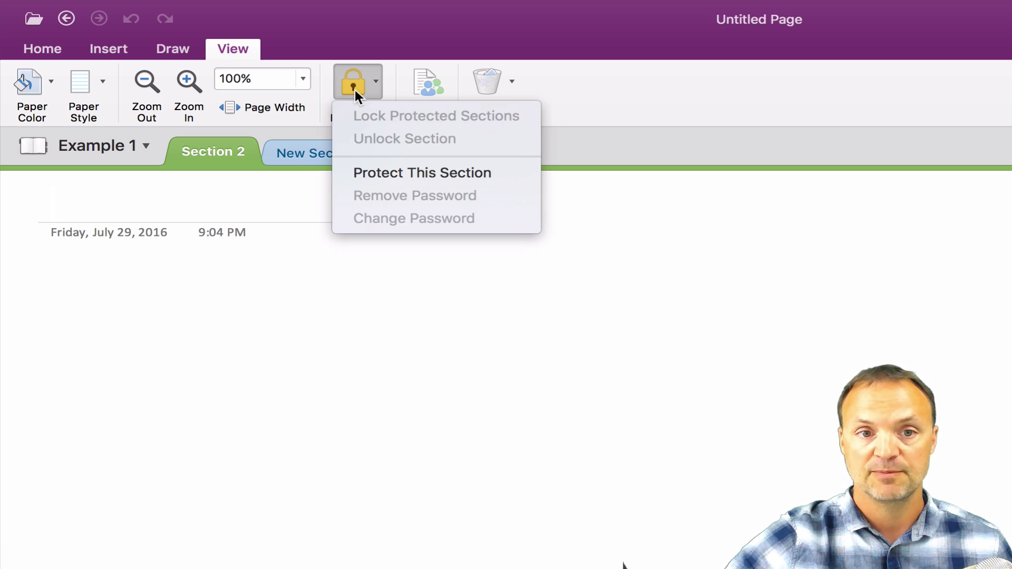
{"action": "left_click", "coordinate": [409, 176]}
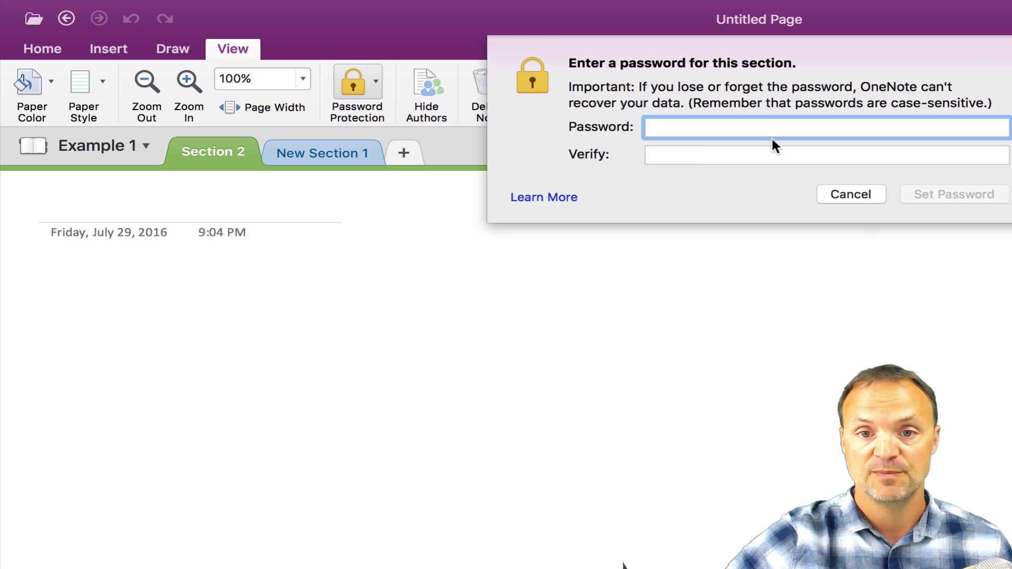
{"action": "left_click", "coordinate": [837, 201]}
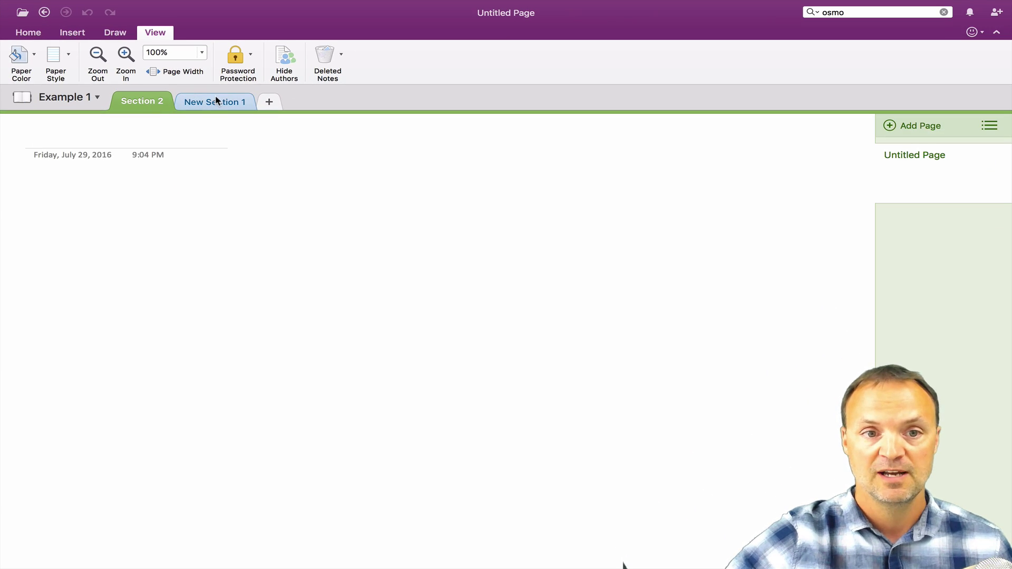
Move New Section 1 back ahead of Section 2 and title its untitled page Page 1
{"action": "left_click_drag", "start_coordinate": [216, 97], "coordinate": [165, 102]}
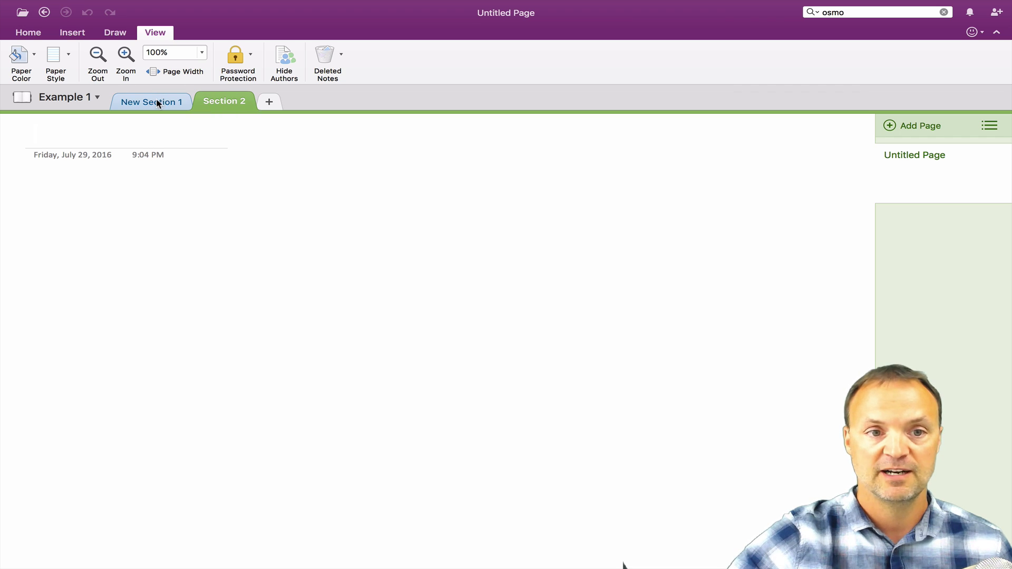
{"action": "left_click", "coordinate": [157, 102]}
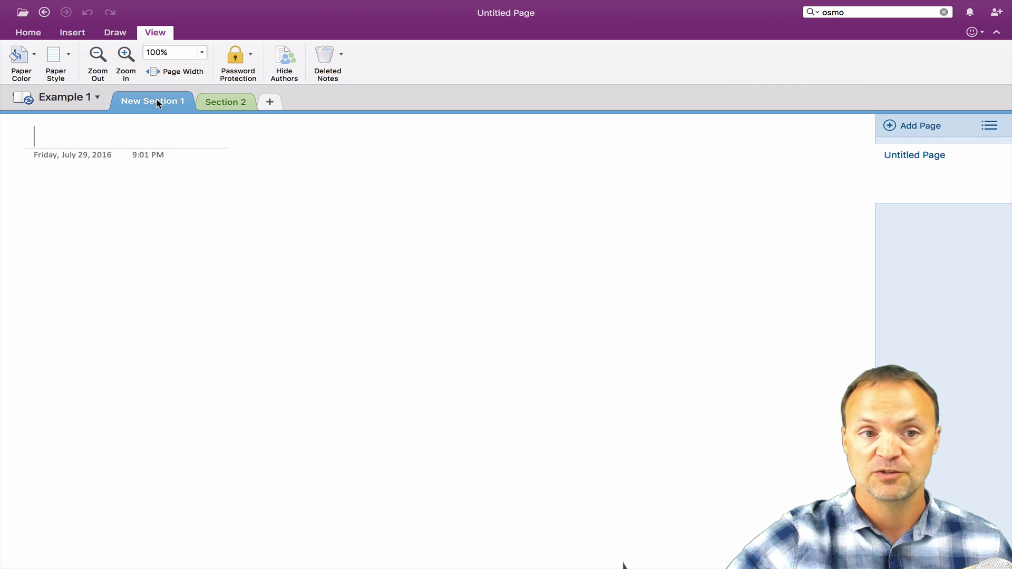
{"action": "type", "text": "P"}
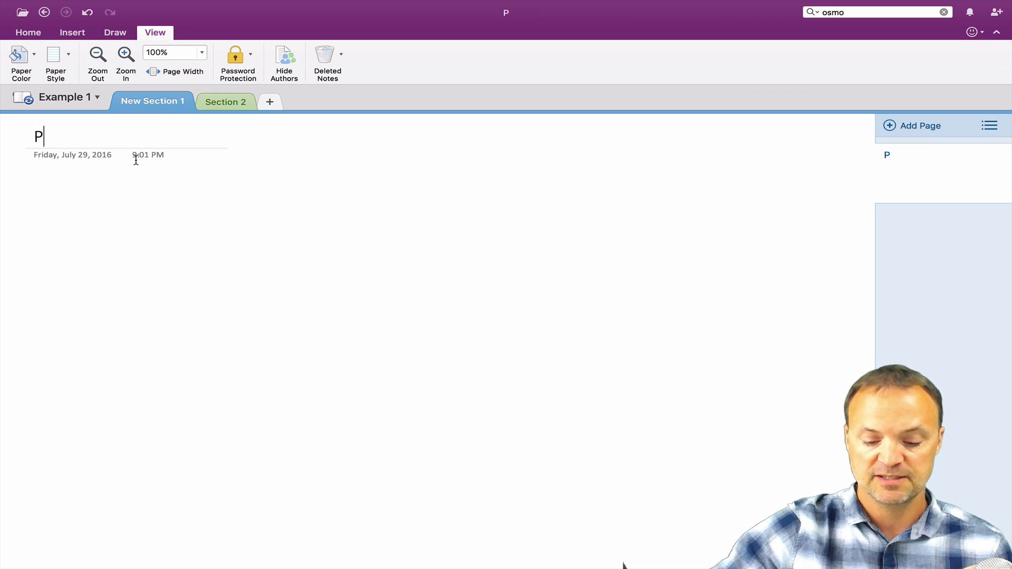
{"action": "type", "text": "age 1"}
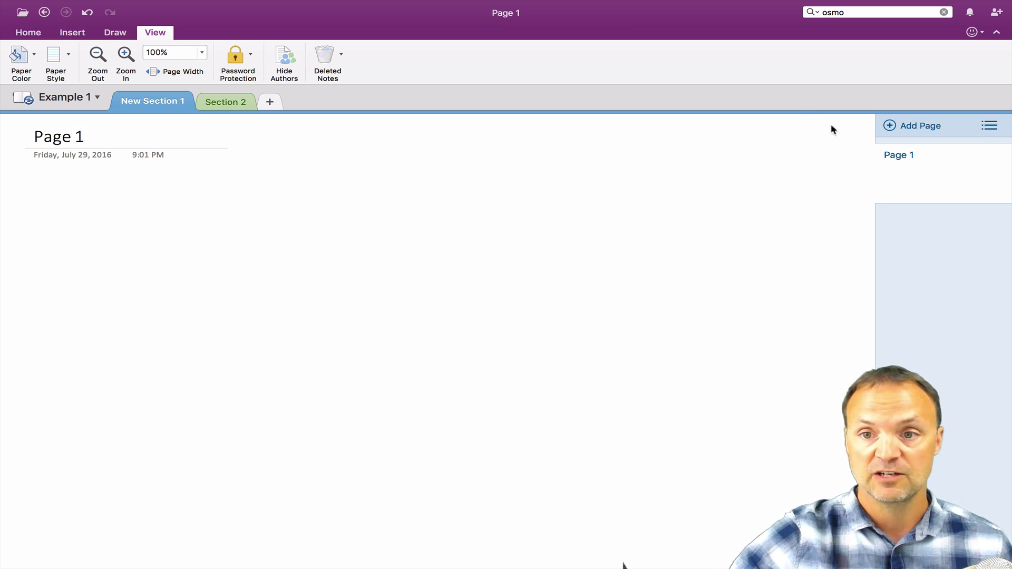
Add two more pages to New Section 1, titled Page 2 and Page 3
{"action": "left_click", "coordinate": [889, 126]}
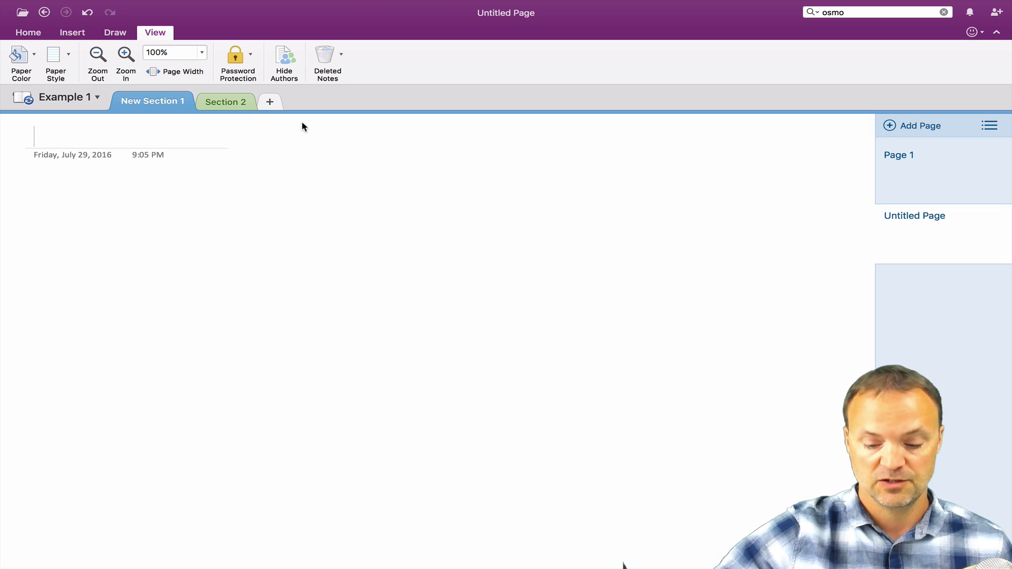
{"action": "type", "text": "Page 2"}
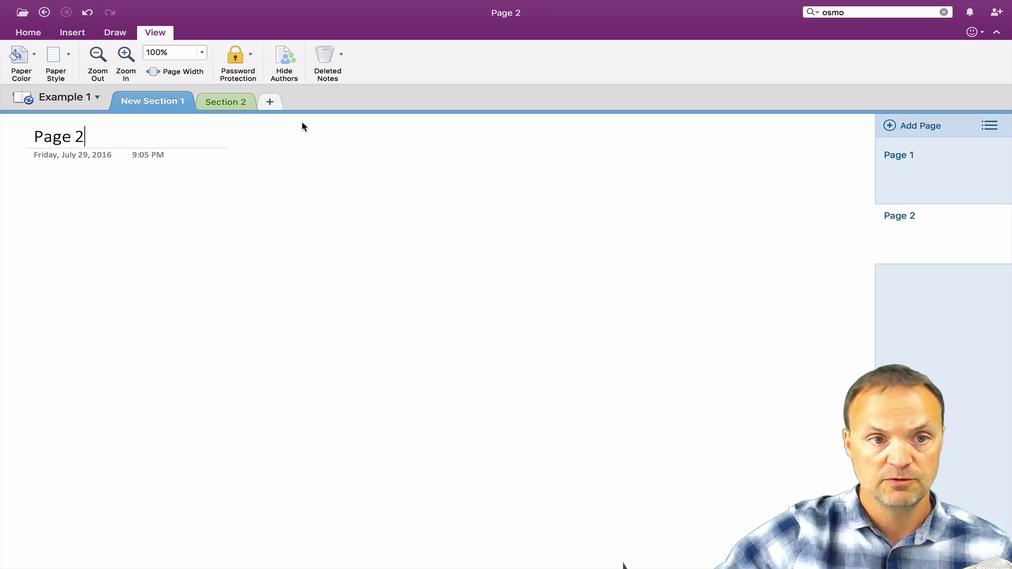
{"action": "left_click", "coordinate": [890, 126]}
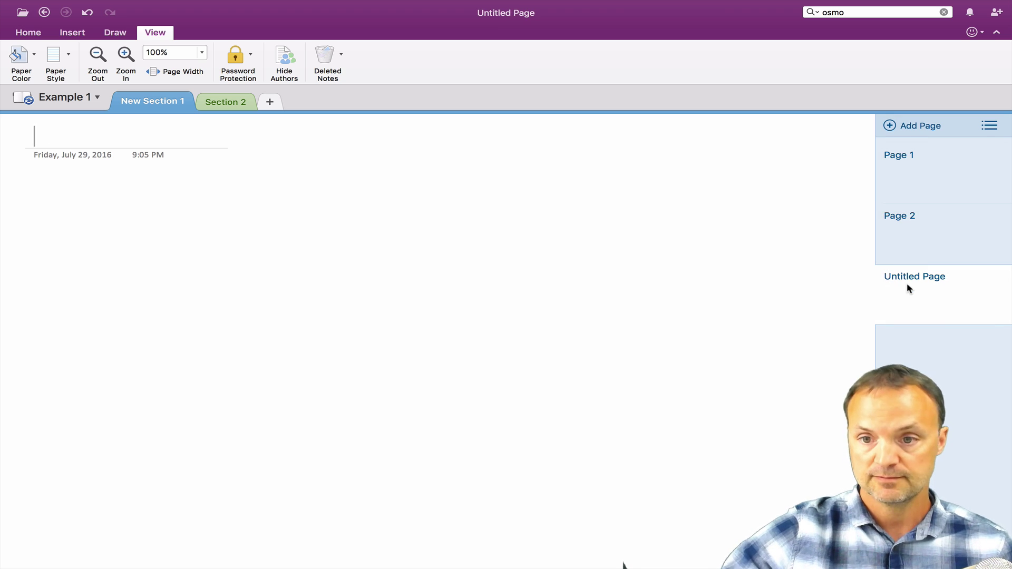
{"action": "type", "text": "Page 3"}
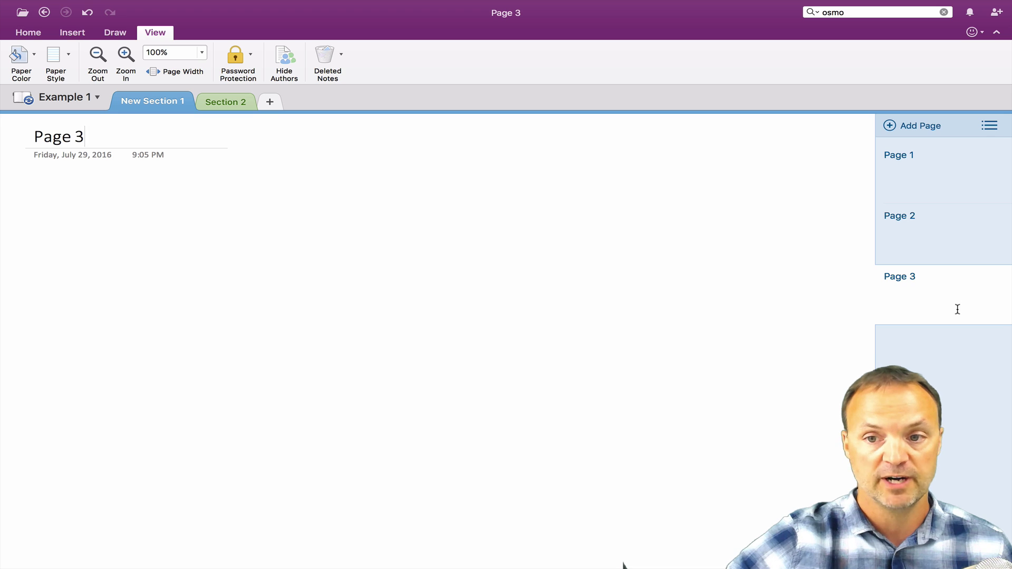
Move Page 3 above Page 2 in the page order of New Section 1
{"action": "right_click", "coordinate": [924, 290]}
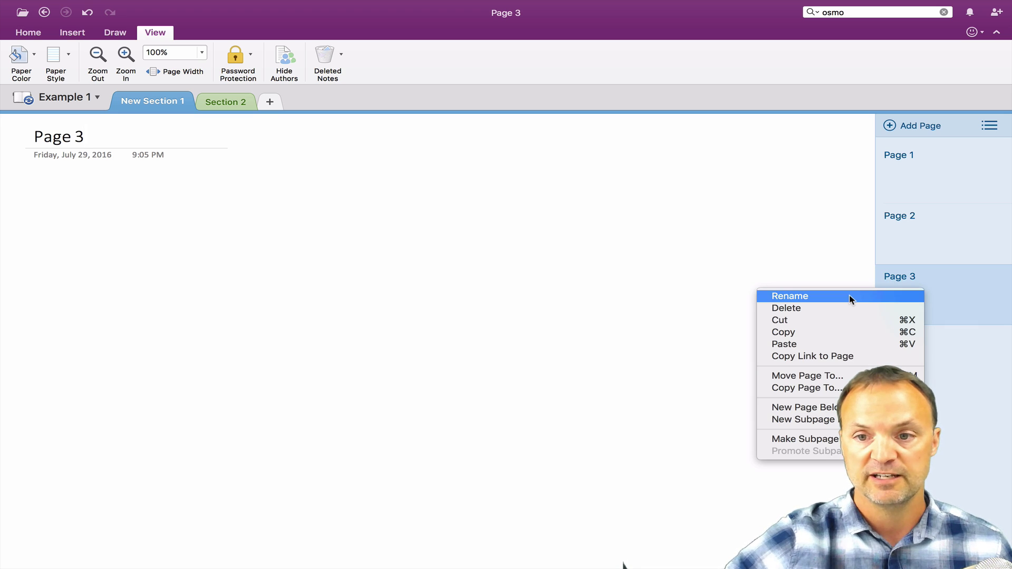
{"action": "left_click", "coordinate": [762, 237]}
{"action": "left_click_drag", "start_coordinate": [970, 287], "coordinate": [936, 207]}
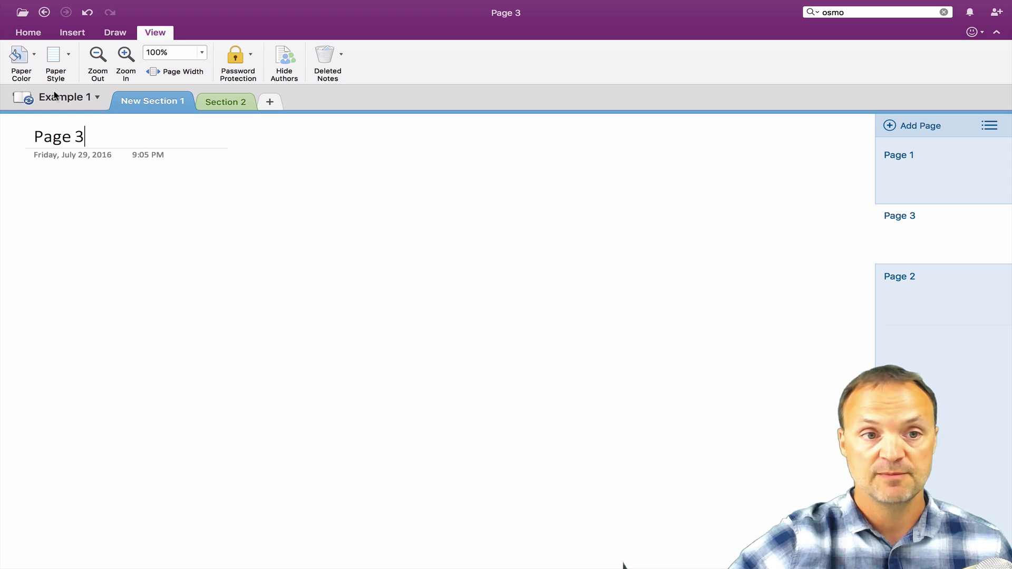
{"action": "left_click", "coordinate": [55, 100]}
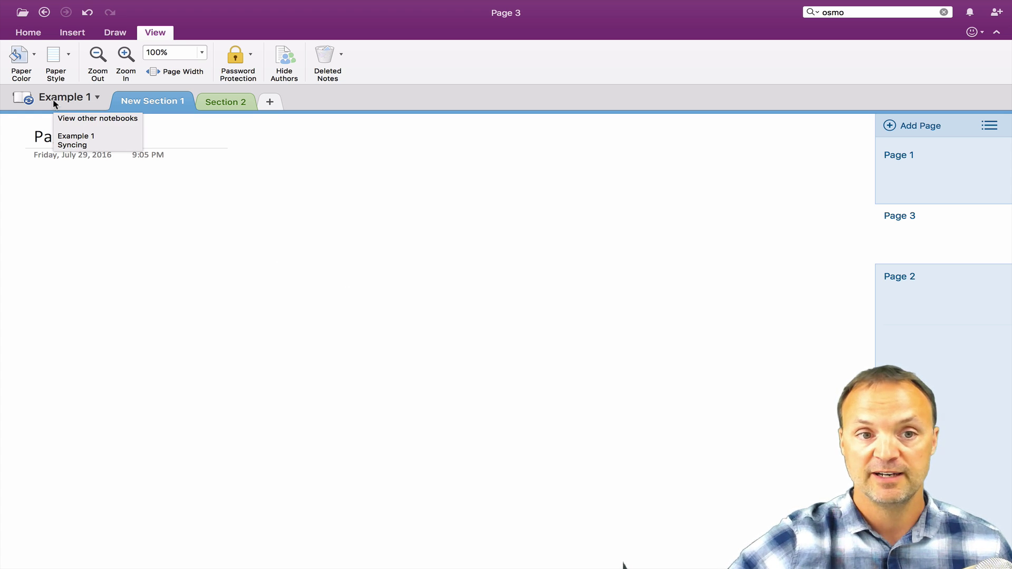
{"action": "left_click", "coordinate": [179, 117]}
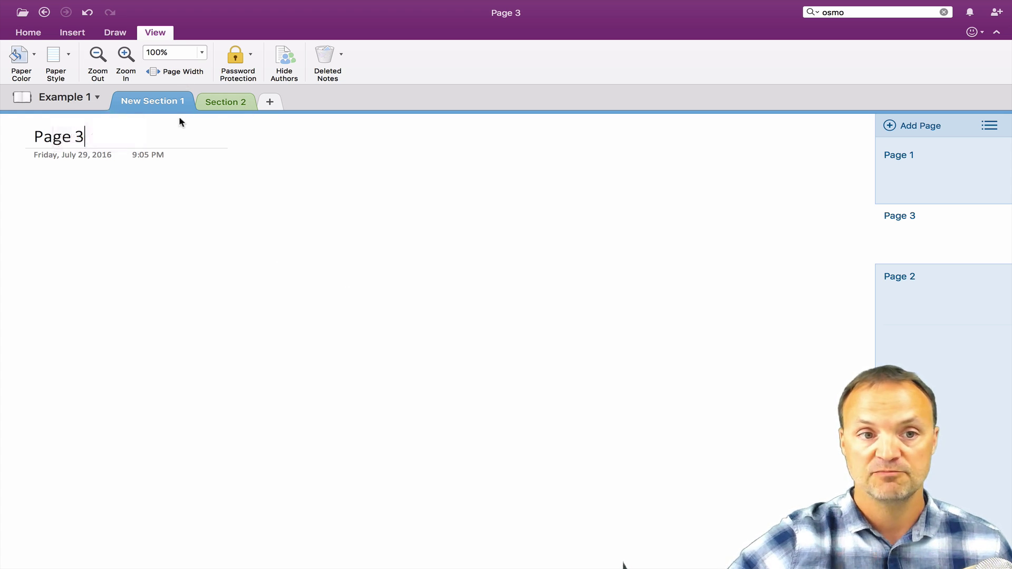
Give Page 1 of New Section 1 a light blue paper color
{"action": "left_click", "coordinate": [900, 179]}
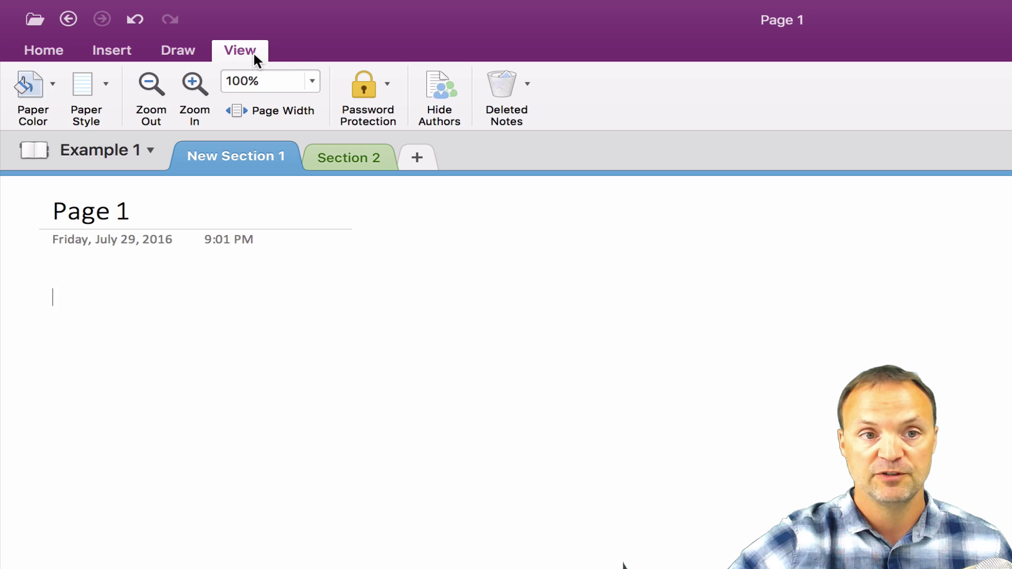
{"action": "left_click", "coordinate": [43, 95]}
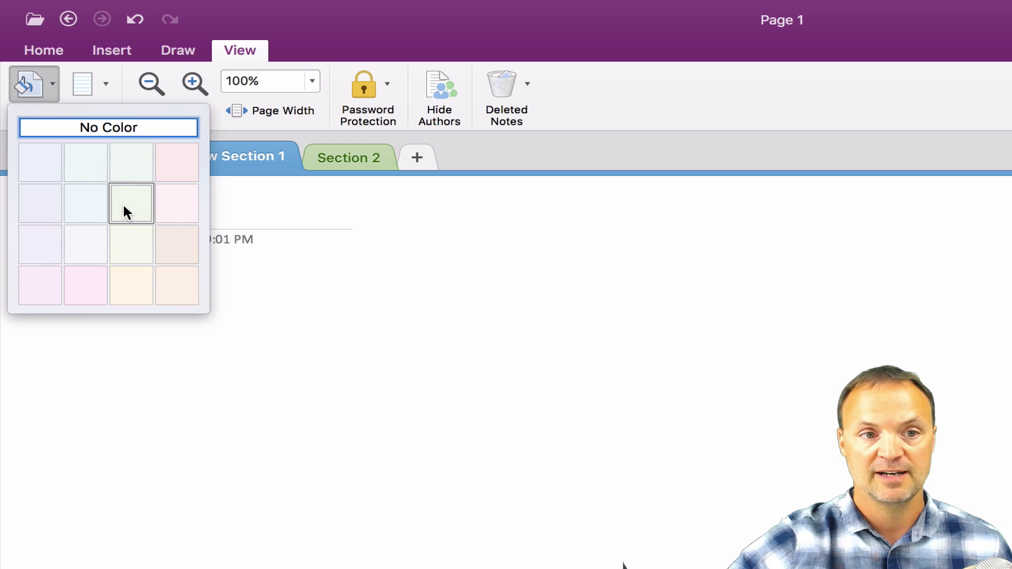
{"action": "left_click", "coordinate": [48, 166]}
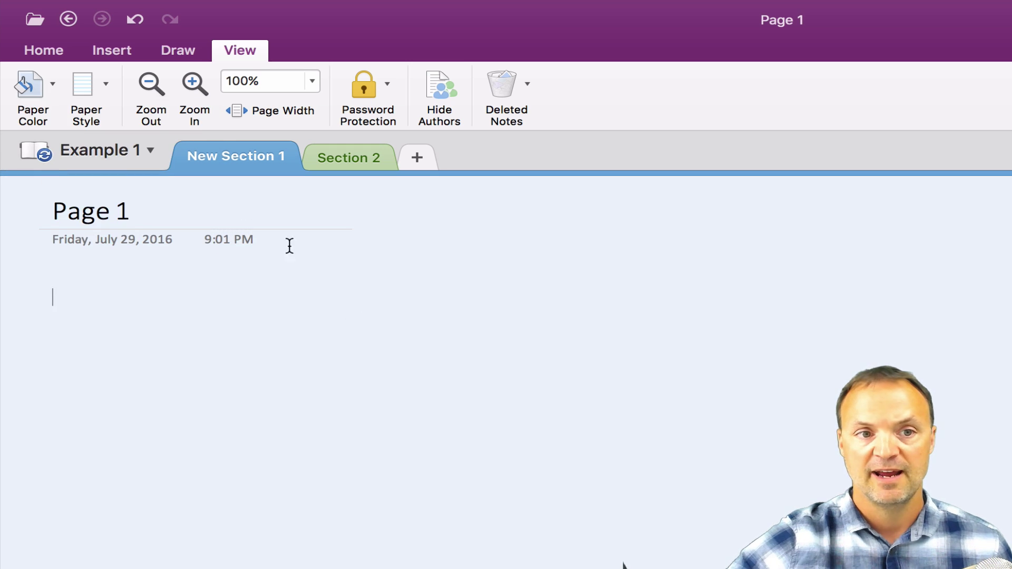
Try the narrowest rule lines as Page 1's paper style and replace them with the smallest grid lines
{"action": "left_click", "coordinate": [103, 100]}
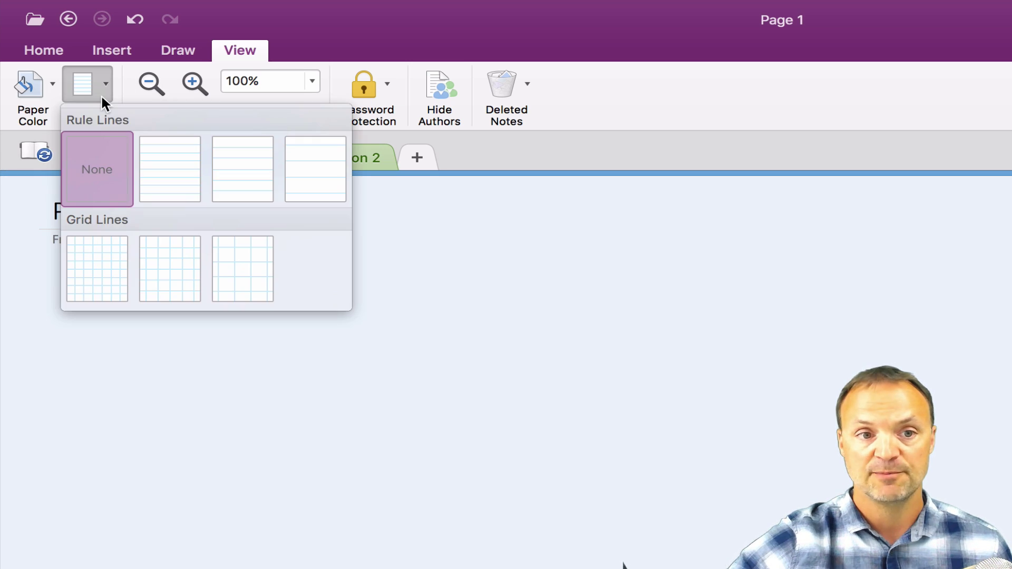
{"action": "left_click", "coordinate": [172, 180]}
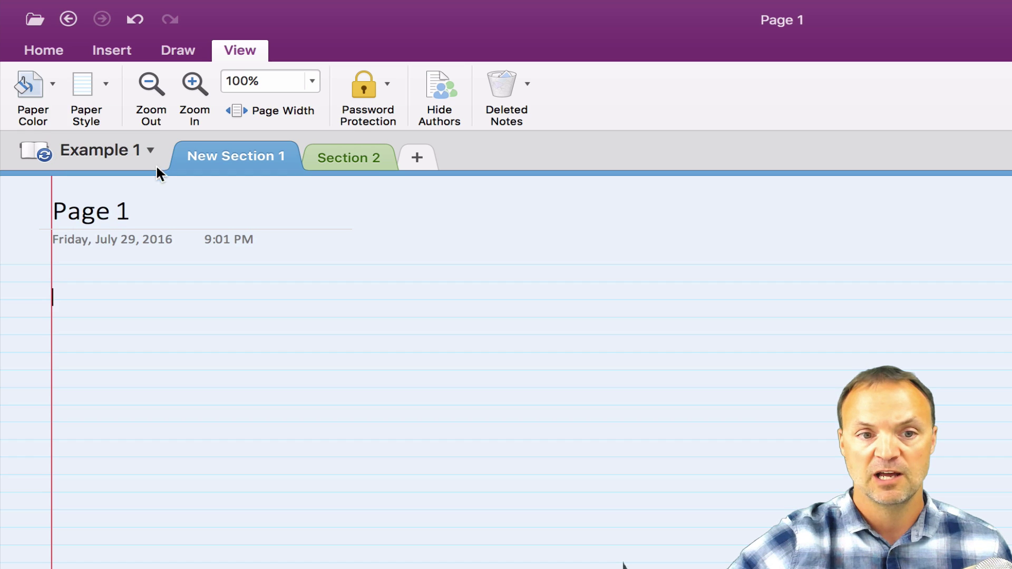
{"action": "left_click", "coordinate": [82, 88]}
{"action": "left_click", "coordinate": [110, 265]}
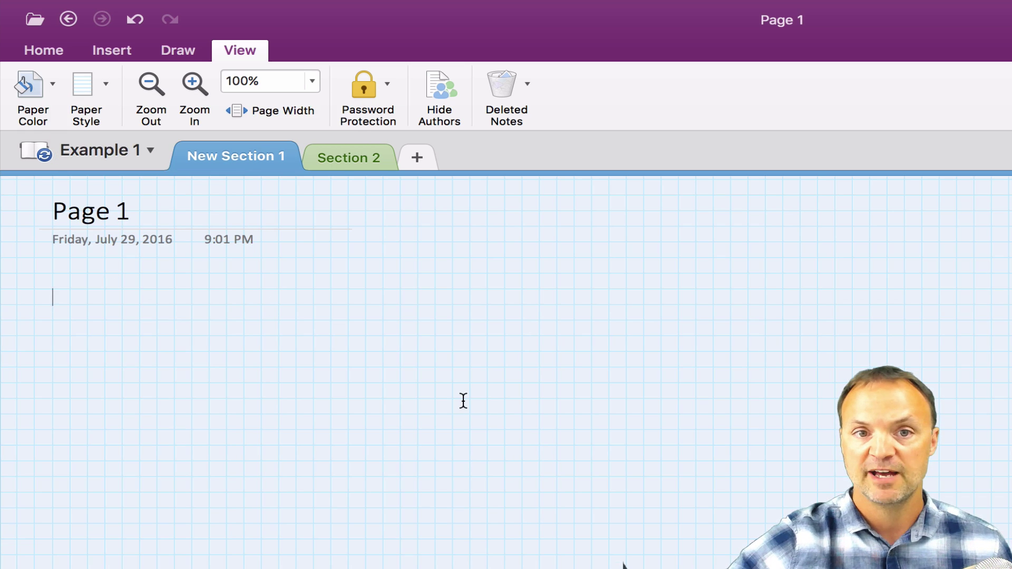
Check Section 2's page, return to Page 1, and add a note reading Hello, placed just below the page title and date
{"action": "left_click", "coordinate": [355, 164]}
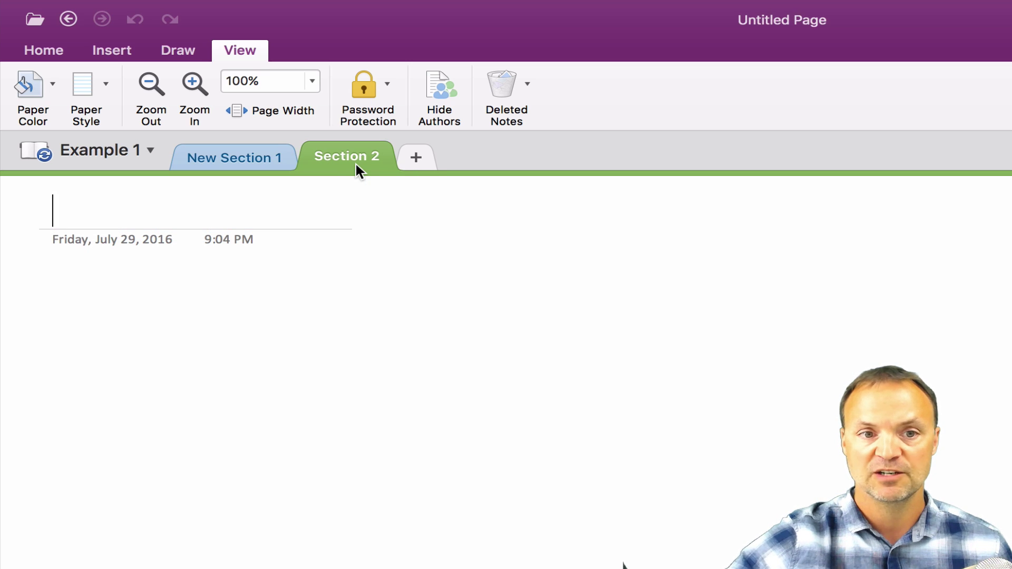
{"action": "left_click", "coordinate": [213, 157]}
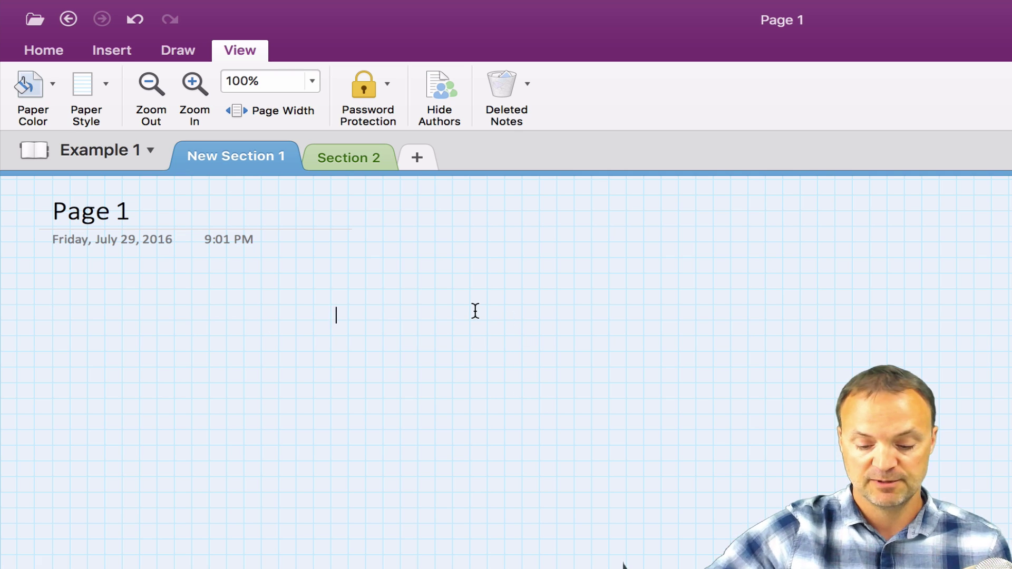
{"action": "type", "text": "Hello"}
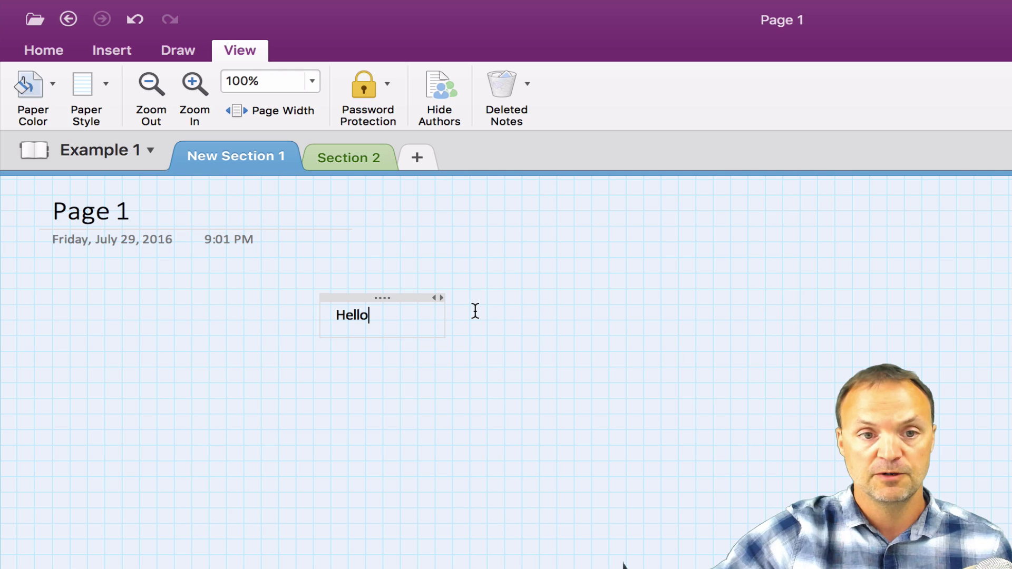
{"action": "left_click", "coordinate": [418, 403]}
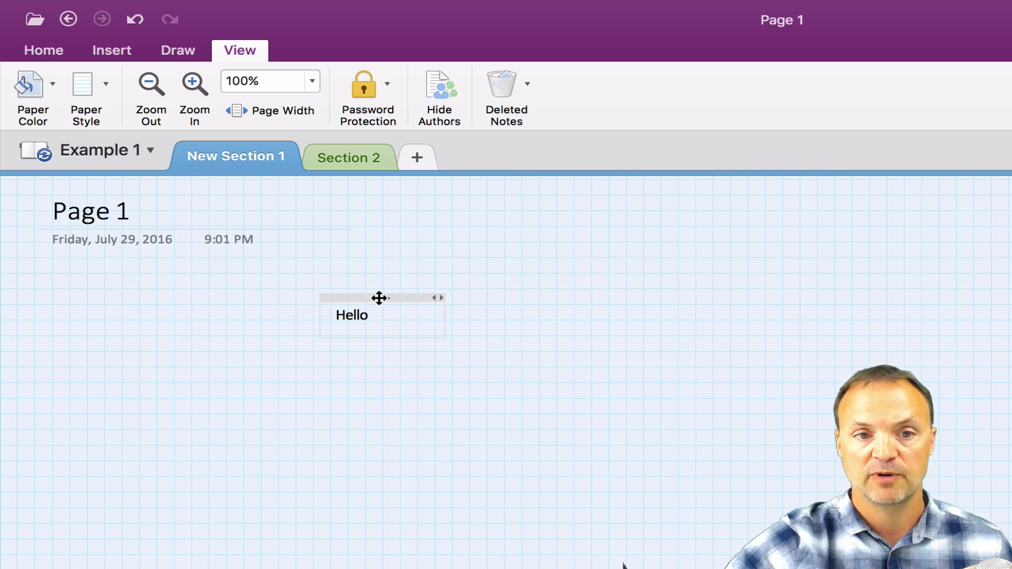
{"action": "left_click_drag", "start_coordinate": [379, 298], "coordinate": [184, 314]}
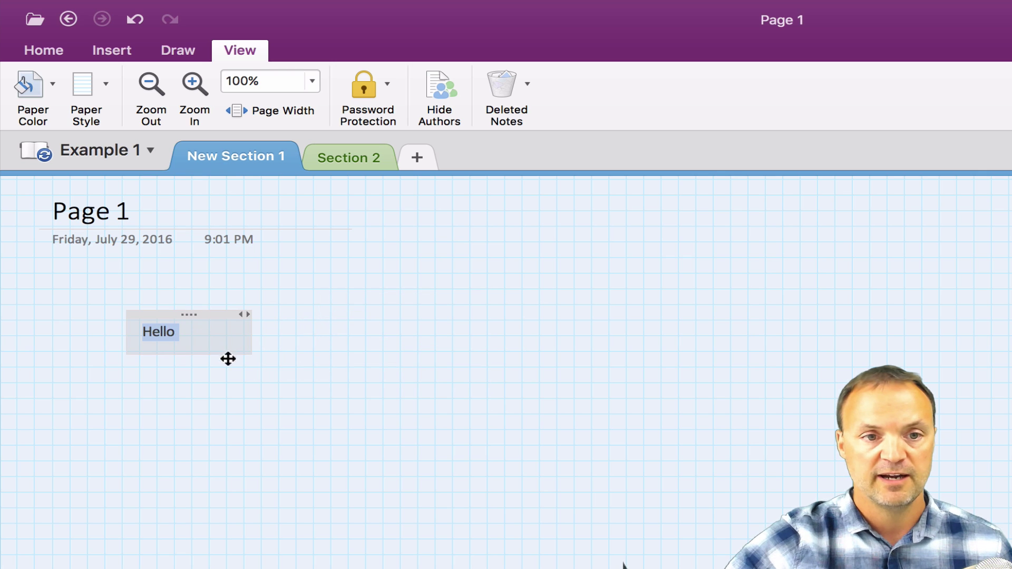
Format the Hello note's text in size 26, red, with the Impact font
{"action": "left_click", "coordinate": [52, 55]}
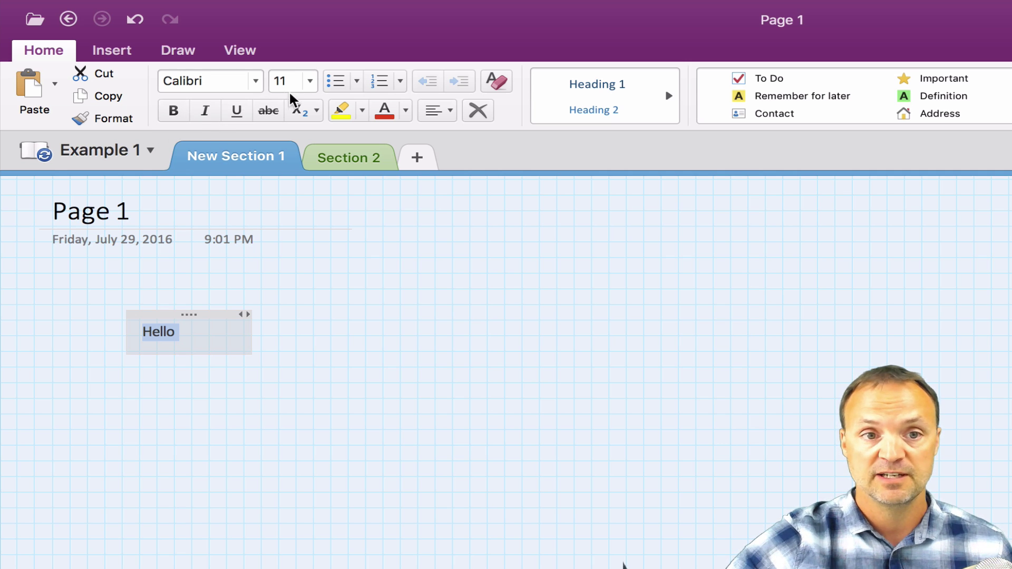
{"action": "left_click", "coordinate": [310, 85]}
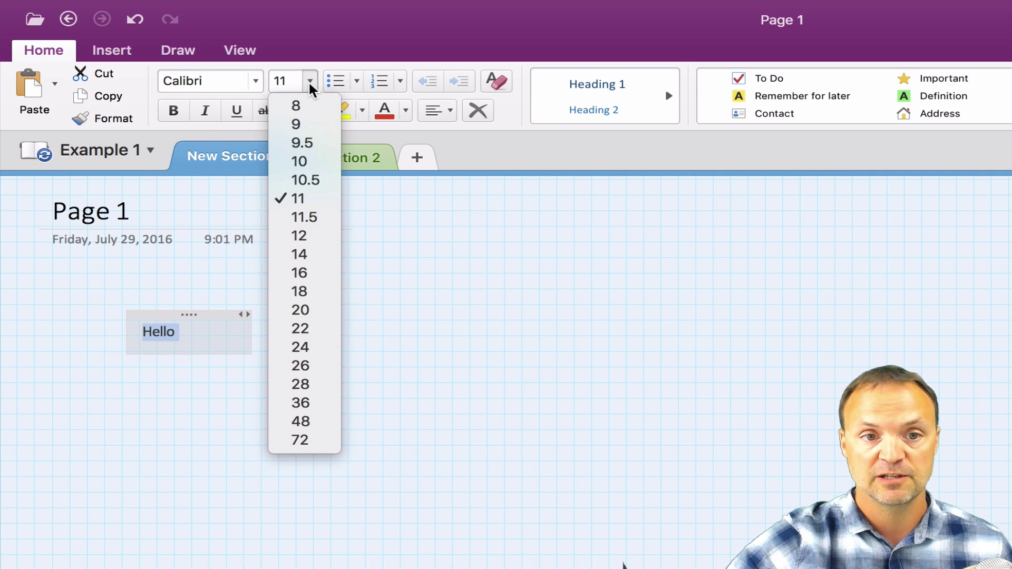
{"action": "left_click", "coordinate": [303, 366]}
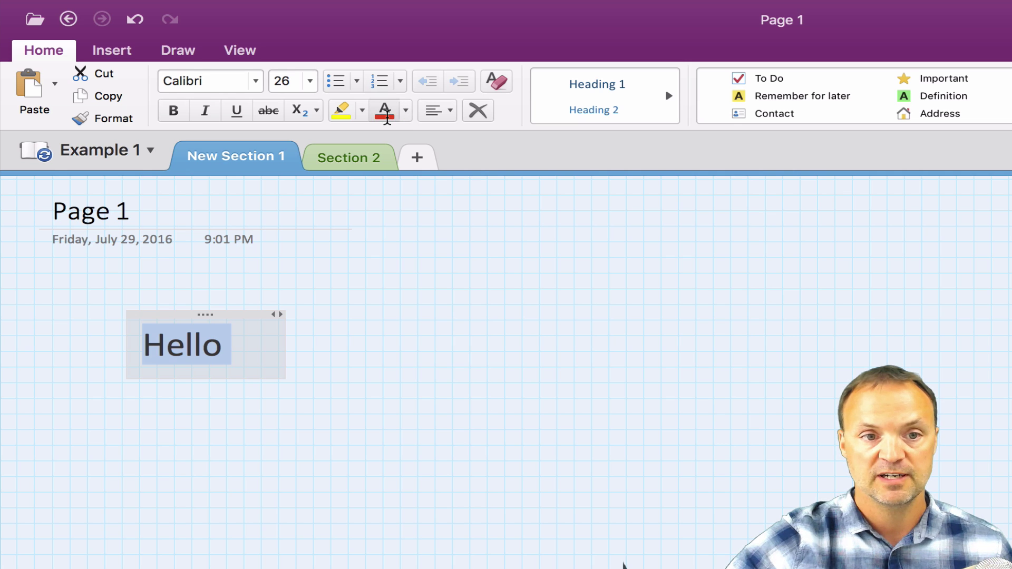
{"action": "left_click", "coordinate": [385, 110]}
{"action": "left_click", "coordinate": [235, 81]}
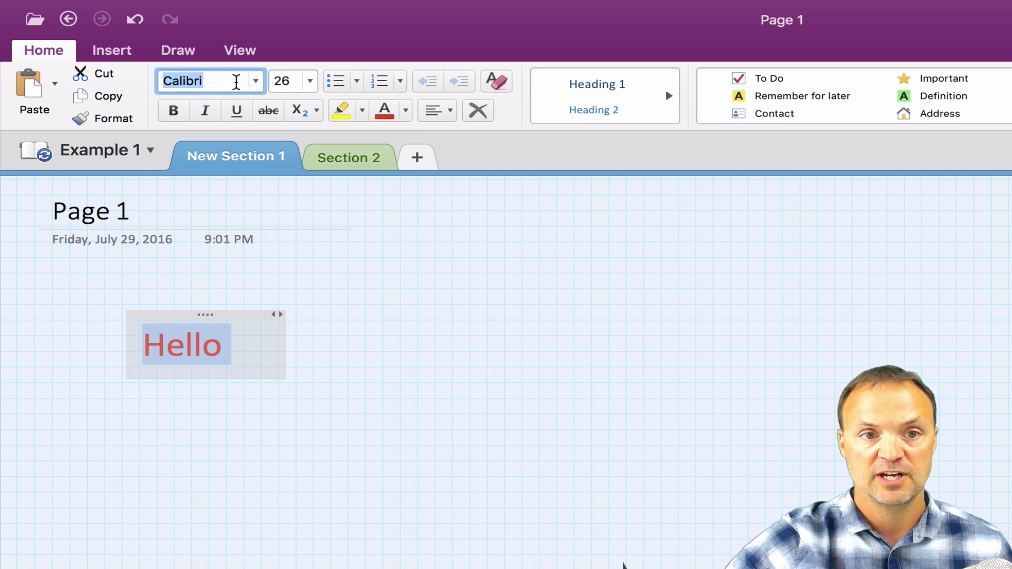
{"action": "left_click", "coordinate": [256, 82]}
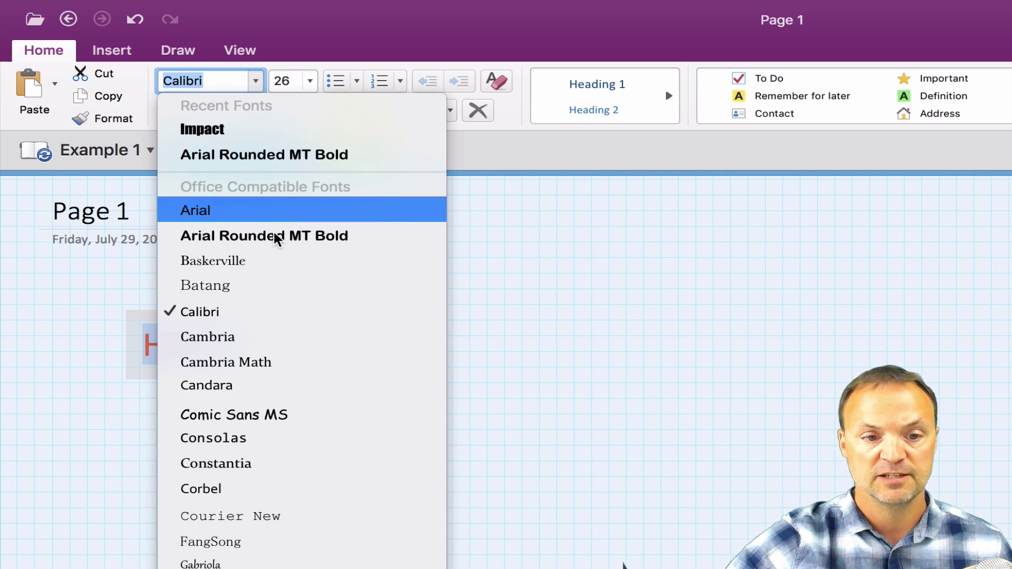
{"action": "left_click", "coordinate": [203, 129]}
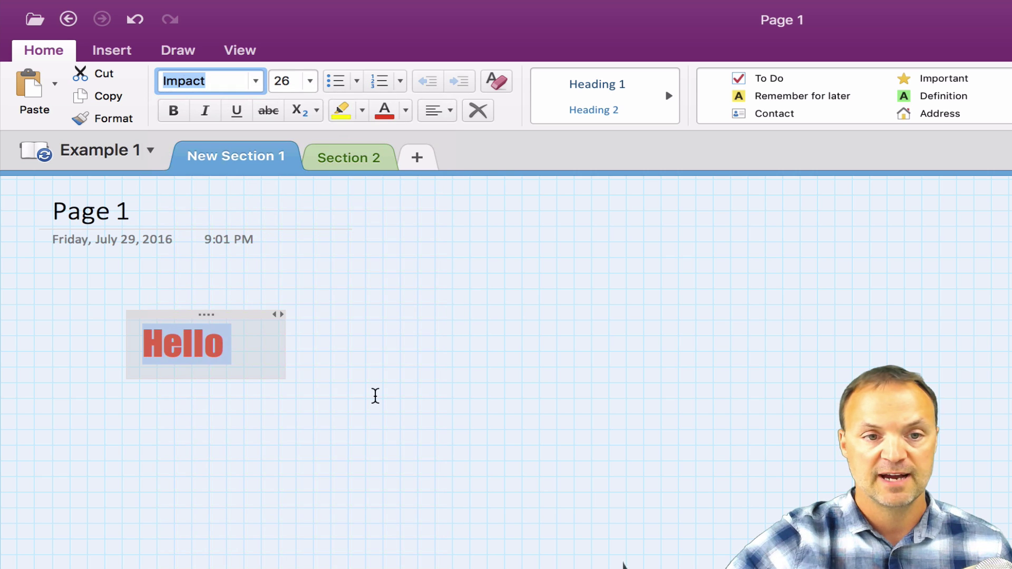
{"action": "left_click", "coordinate": [374, 398]}
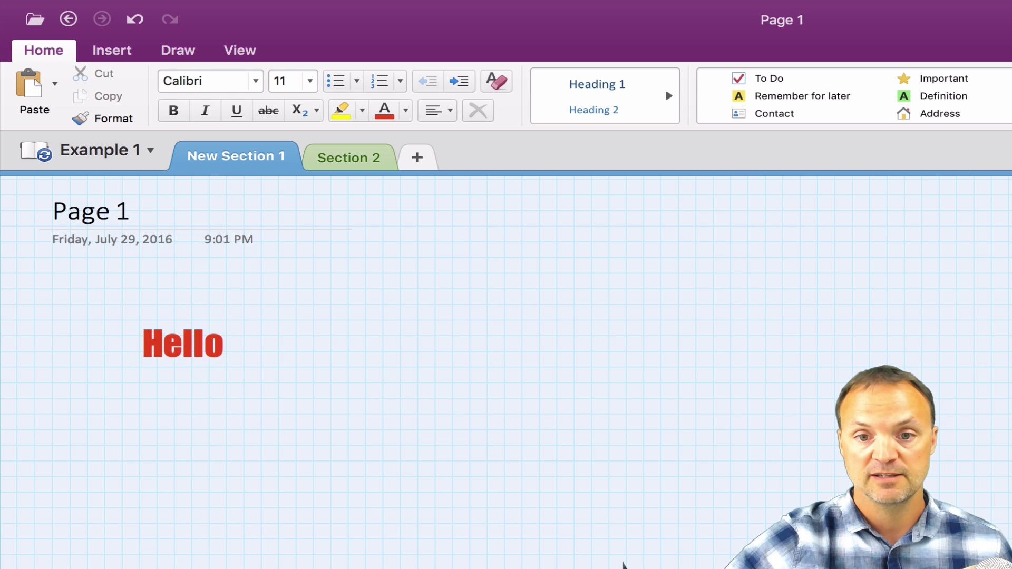
Add a note reading Hello Again on the right half of Page 1, and an Important-tagged note reading Food below and left of it
{"action": "left_click", "coordinate": [909, 480]}
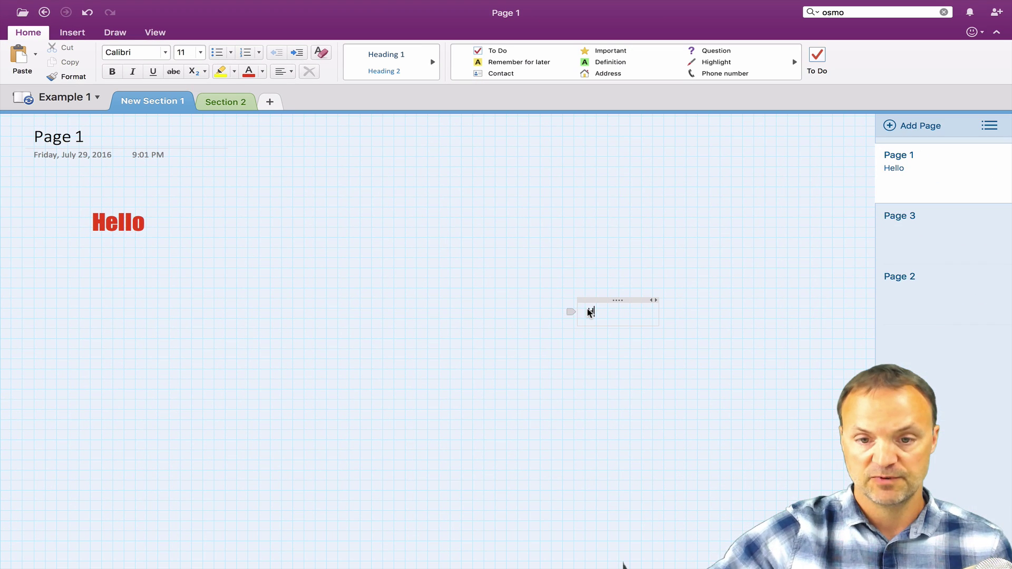
{"action": "type", "text": "Hello Again"}
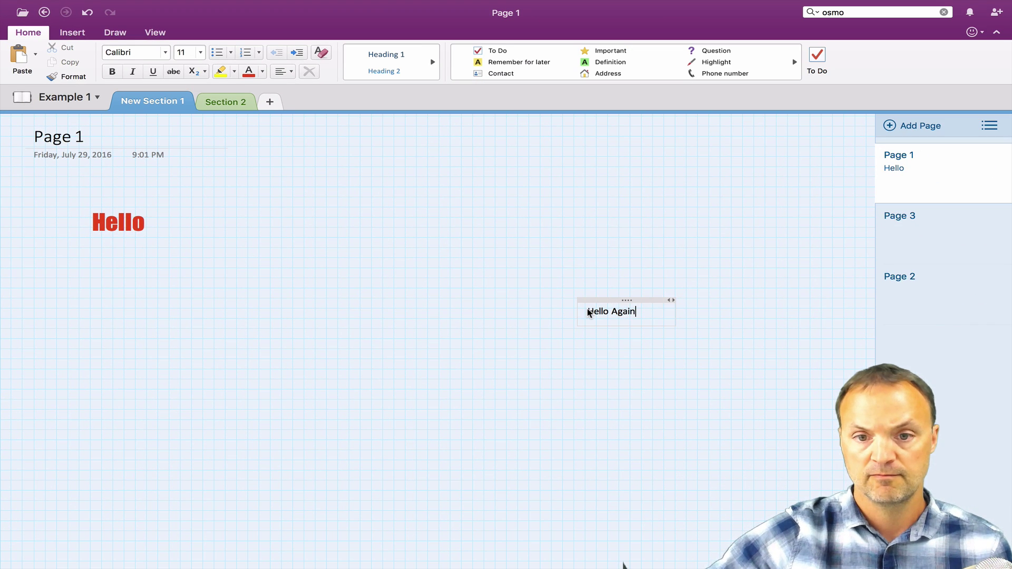
{"action": "left_click", "coordinate": [472, 381]}
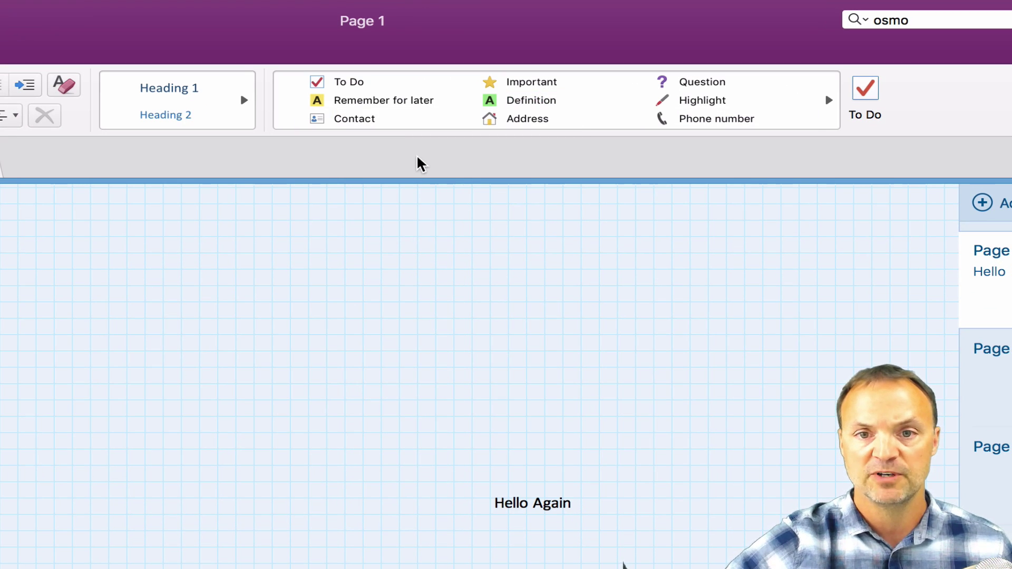
{"action": "left_click", "coordinate": [518, 86]}
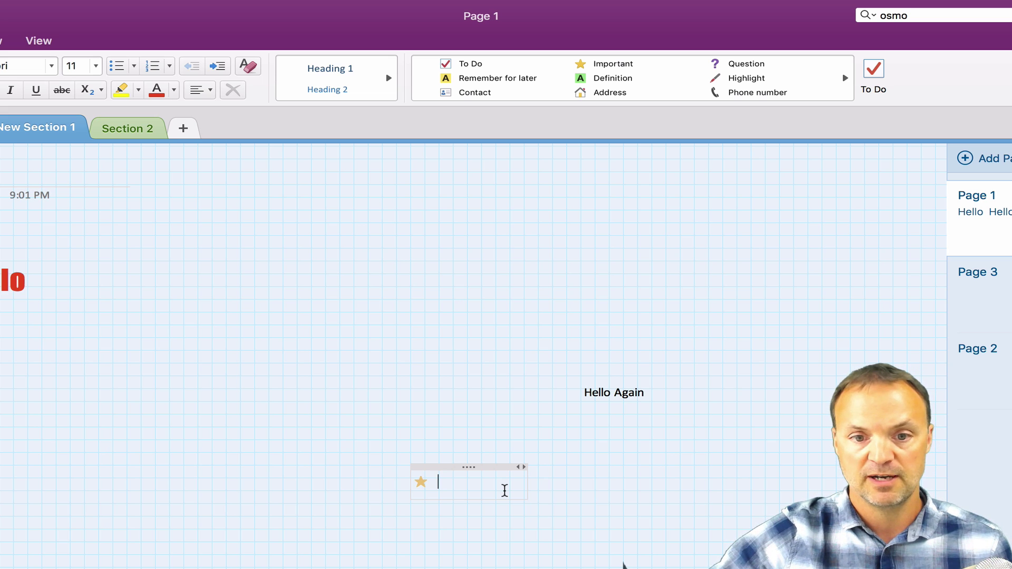
{"action": "type", "text": "Food"}
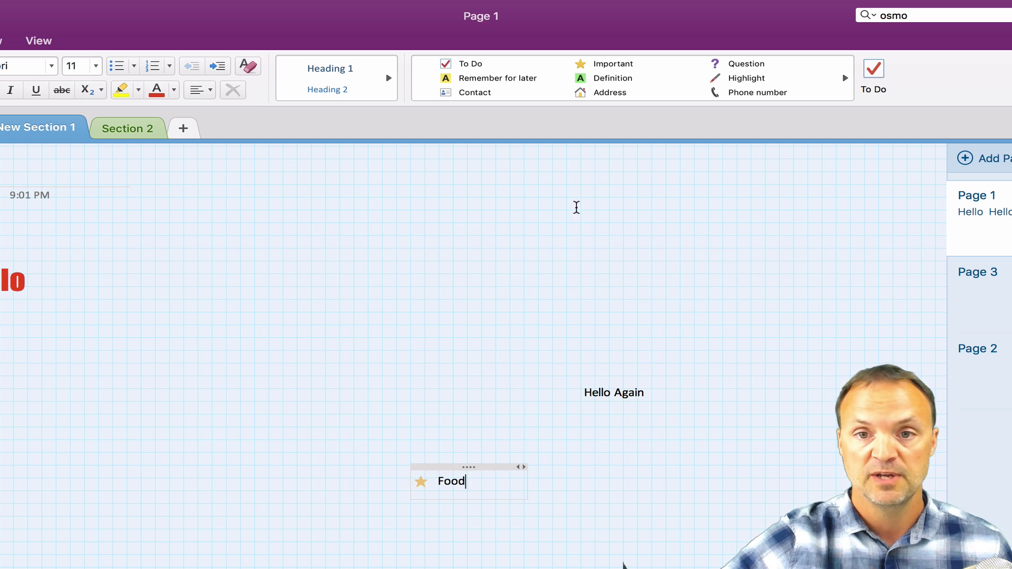
{"action": "left_click", "coordinate": [629, 105]}
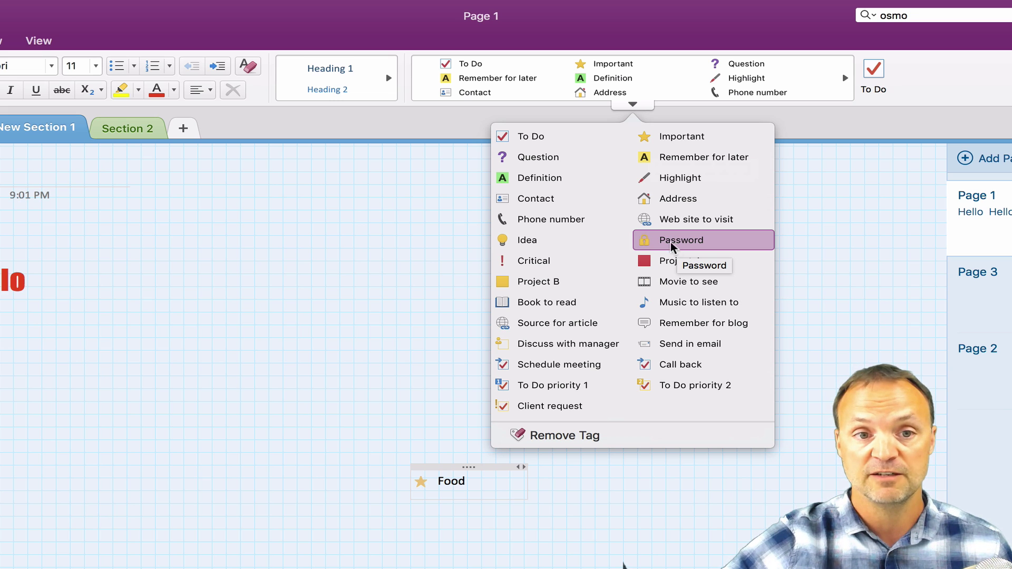
{"action": "left_click", "coordinate": [332, 251]}
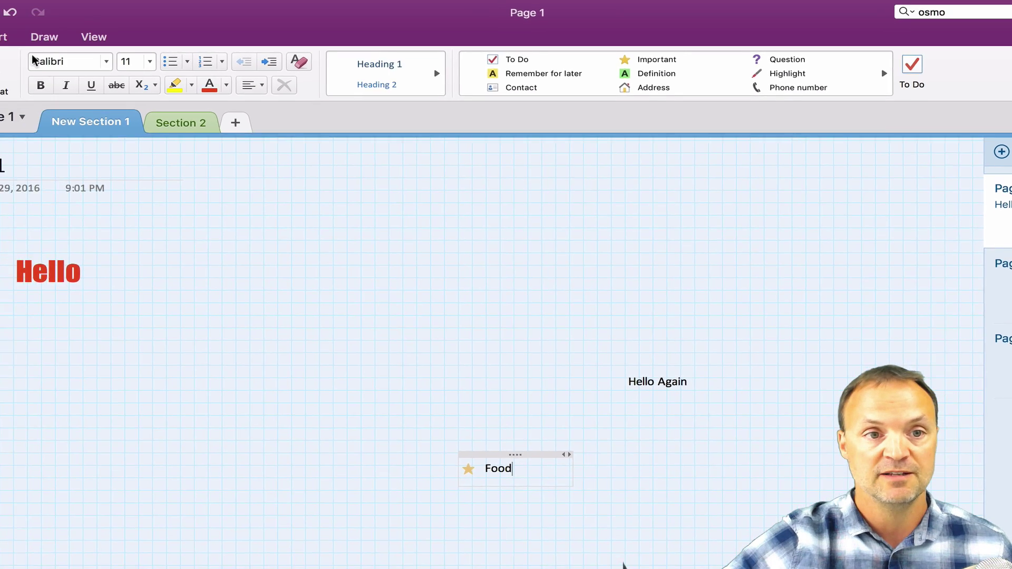
Insert a table of five columns and three rows under Food, and move that note beside the red Hello note
{"action": "left_click", "coordinate": [80, 27]}
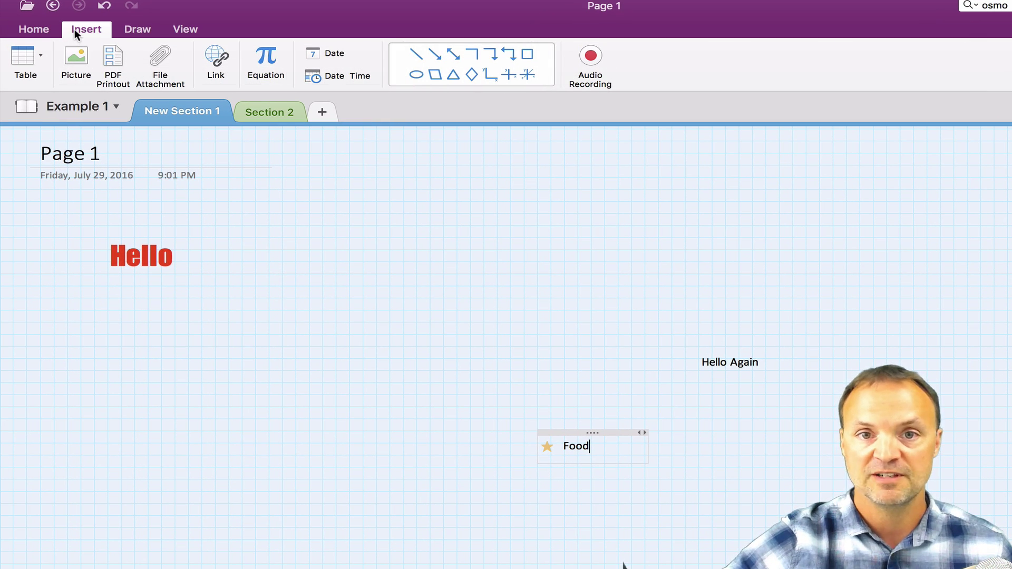
{"action": "left_click", "coordinate": [31, 59]}
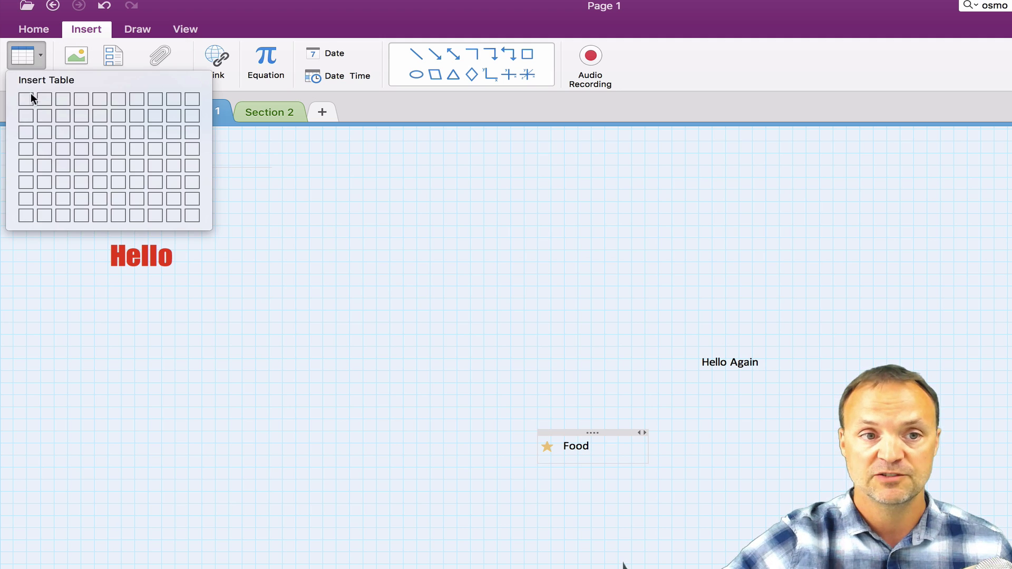
{"action": "left_click", "coordinate": [101, 138]}
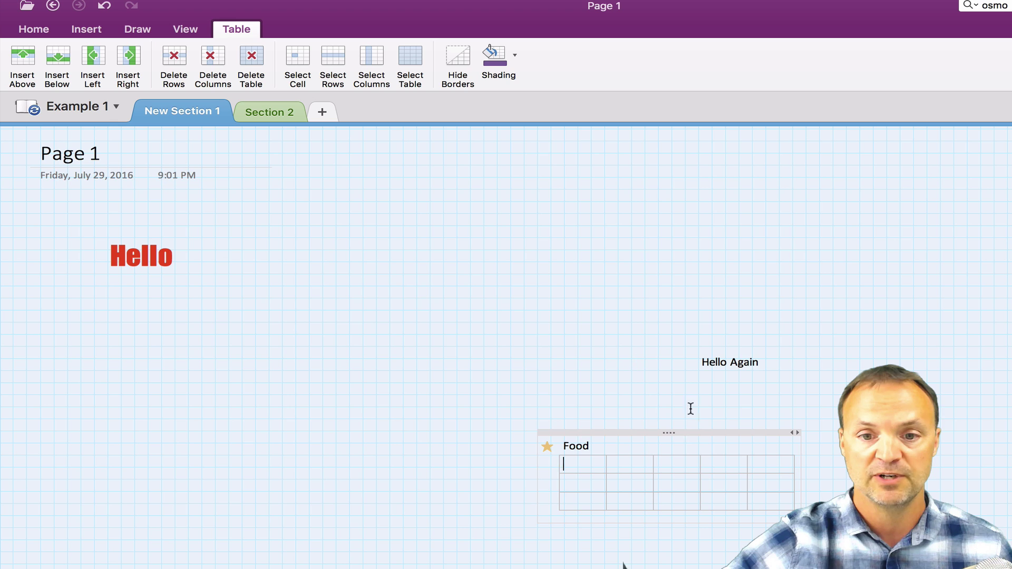
{"action": "left_click_drag", "start_coordinate": [682, 431], "coordinate": [465, 223]}
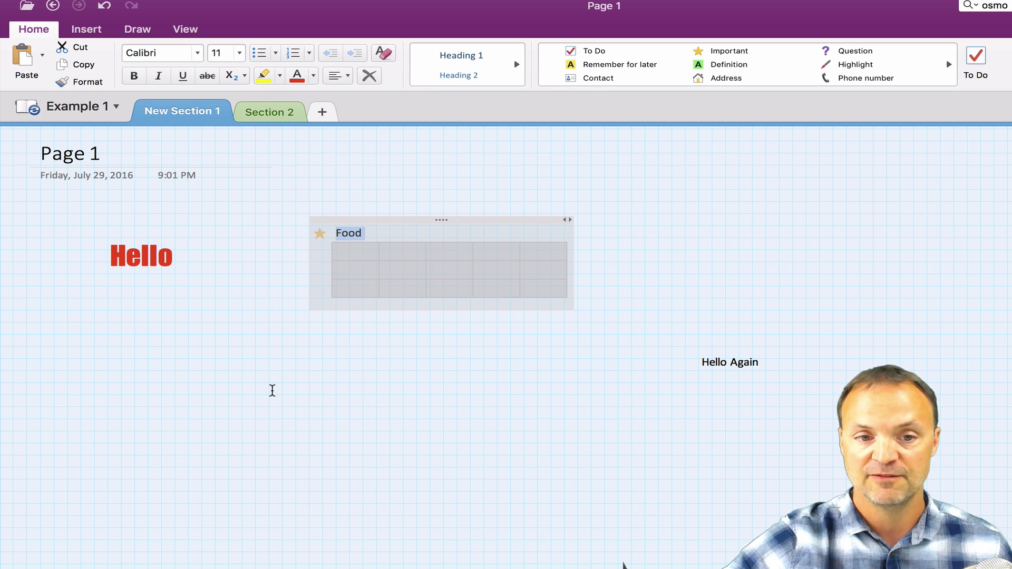
Insert a two-by-two table in the empty space below the Food note and shade its top-left cell blue
{"action": "left_click", "coordinate": [272, 390]}
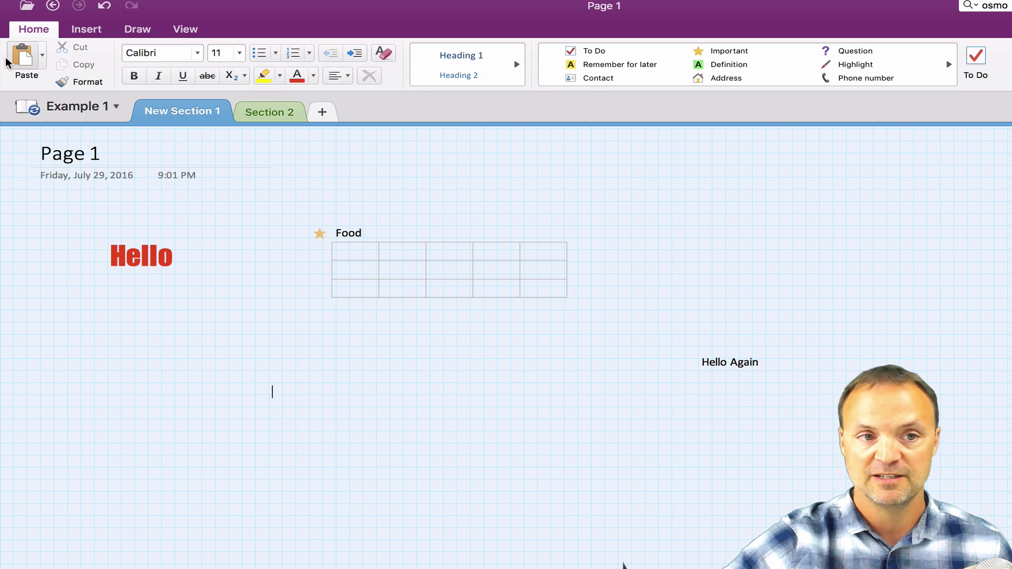
{"action": "left_click", "coordinate": [79, 30]}
{"action": "left_click", "coordinate": [17, 59]}
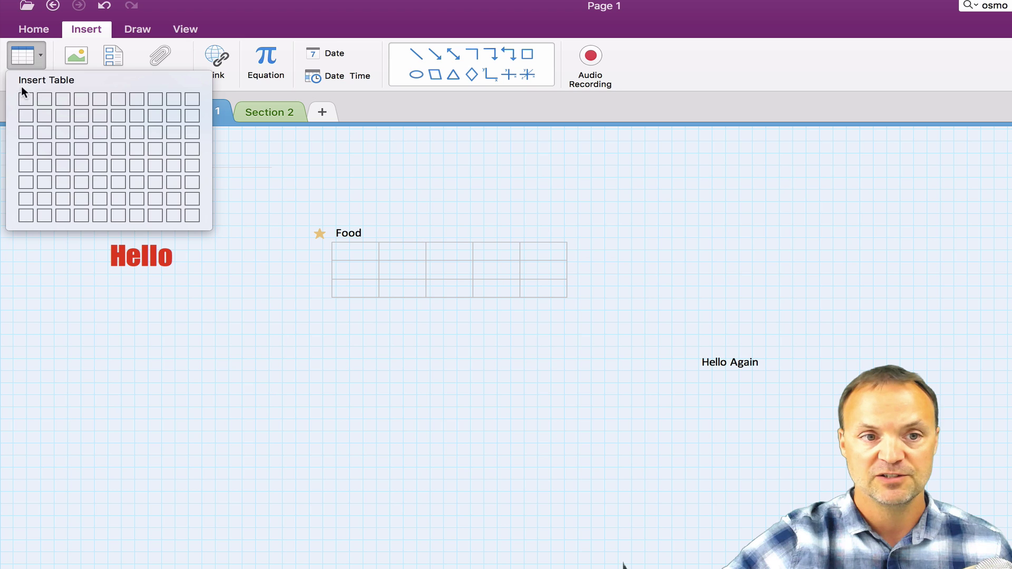
{"action": "left_click", "coordinate": [48, 121]}
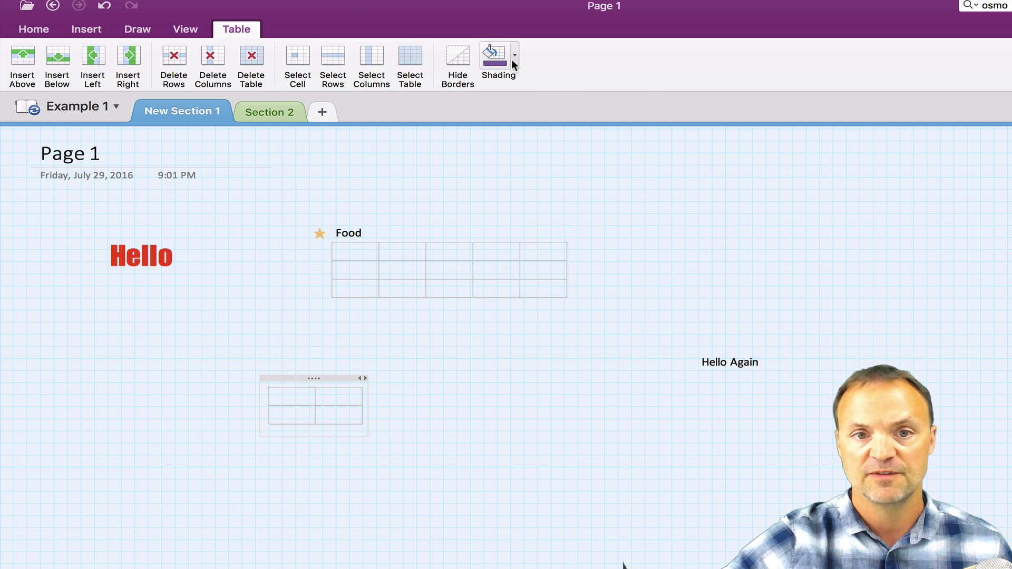
{"action": "left_click", "coordinate": [514, 55]}
{"action": "left_click", "coordinate": [553, 185]}
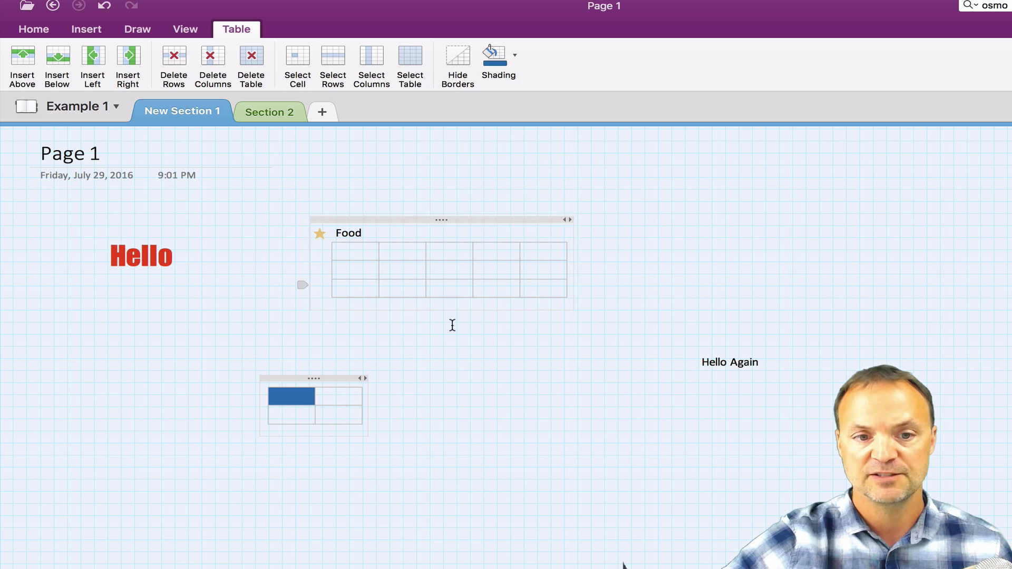
{"action": "left_click", "coordinate": [400, 389]}
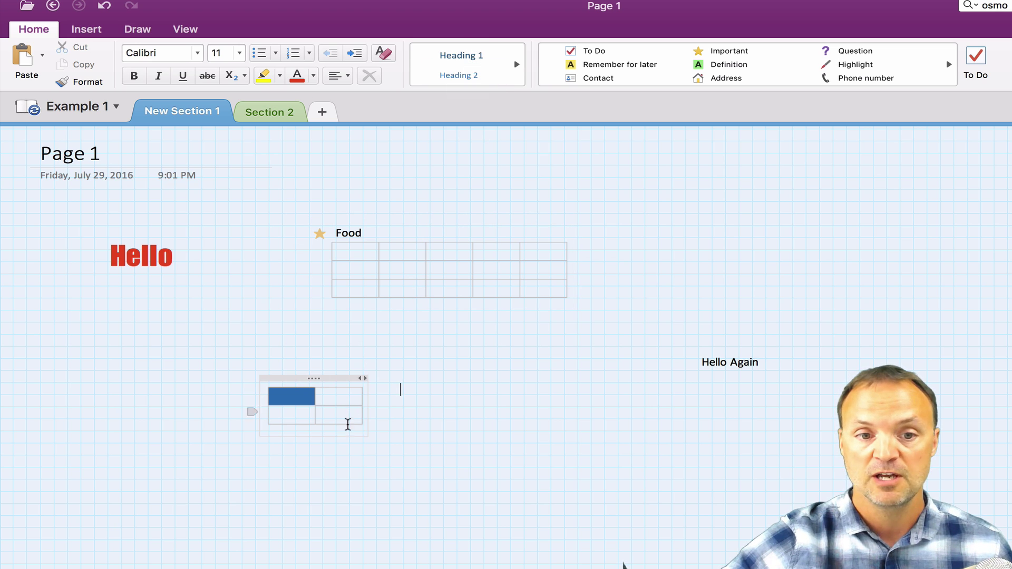
{"action": "left_click", "coordinate": [345, 418]}
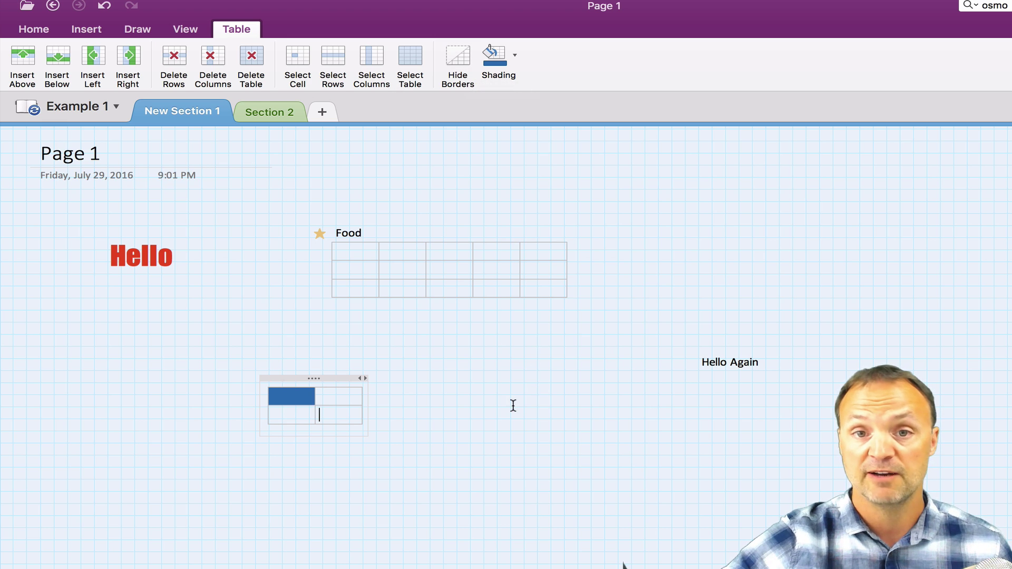
Insert the picture onedrive.png from the Desktop in the empty space right of the two-by-two table
{"action": "left_click", "coordinate": [492, 416]}
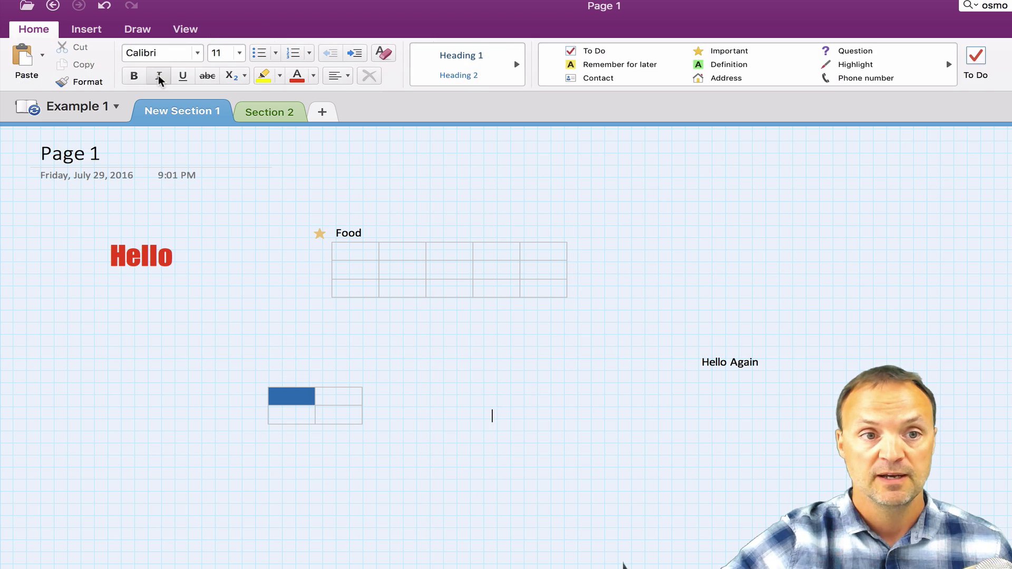
{"action": "left_click", "coordinate": [84, 29]}
{"action": "left_click", "coordinate": [80, 62]}
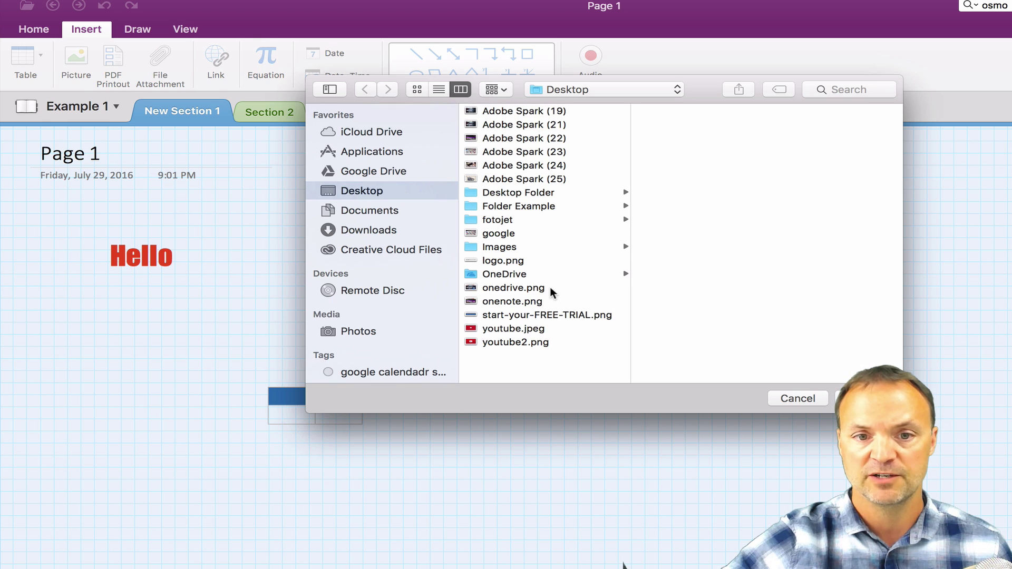
{"action": "left_click", "coordinate": [534, 287]}
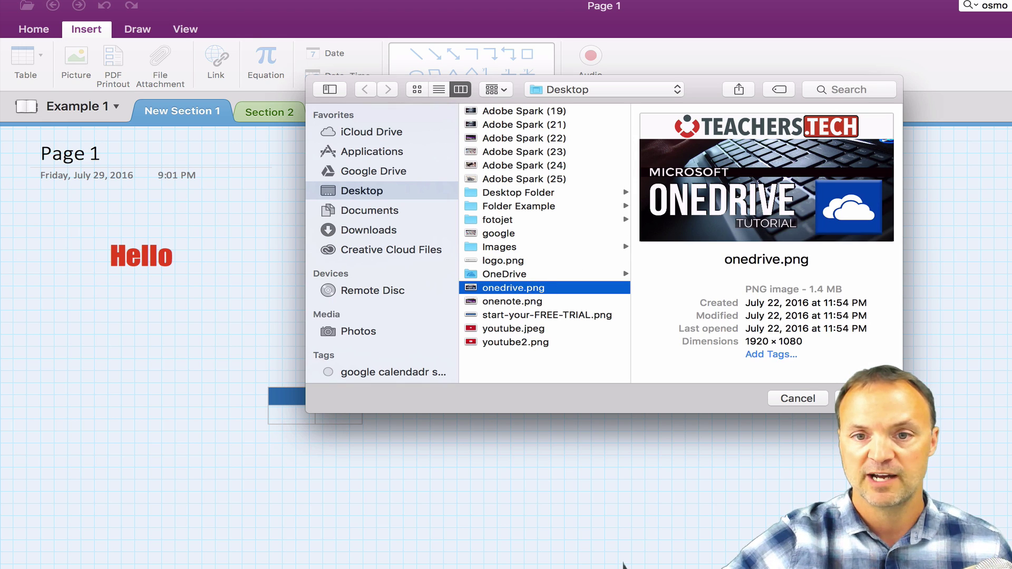
{"action": "key", "text": "Return"}
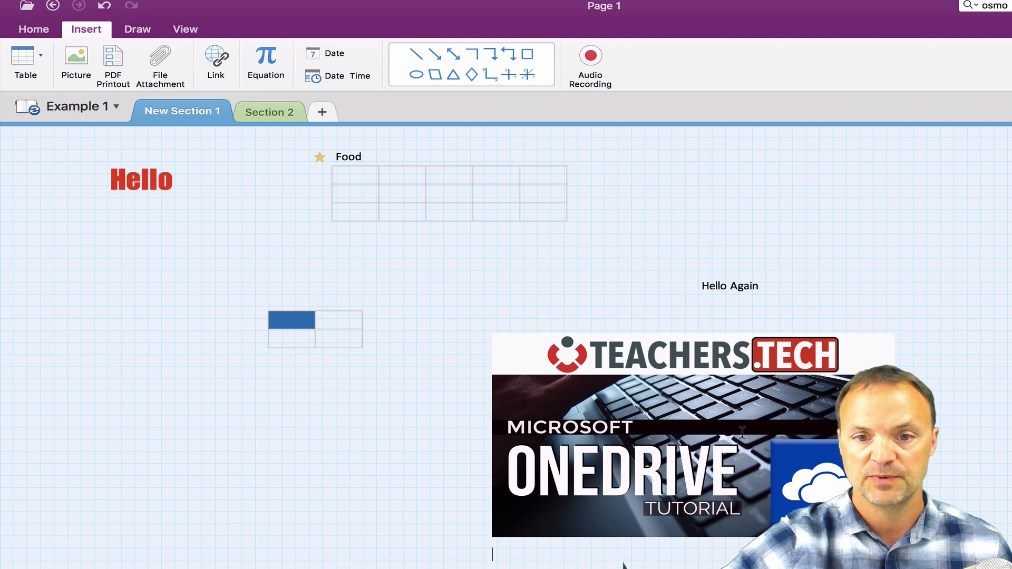
Shrink the OneDrive tutorial picture to roughly three quarters of its width and place it just below the two-by-two table, toward the page's left edge
{"action": "left_click", "coordinate": [575, 368]}
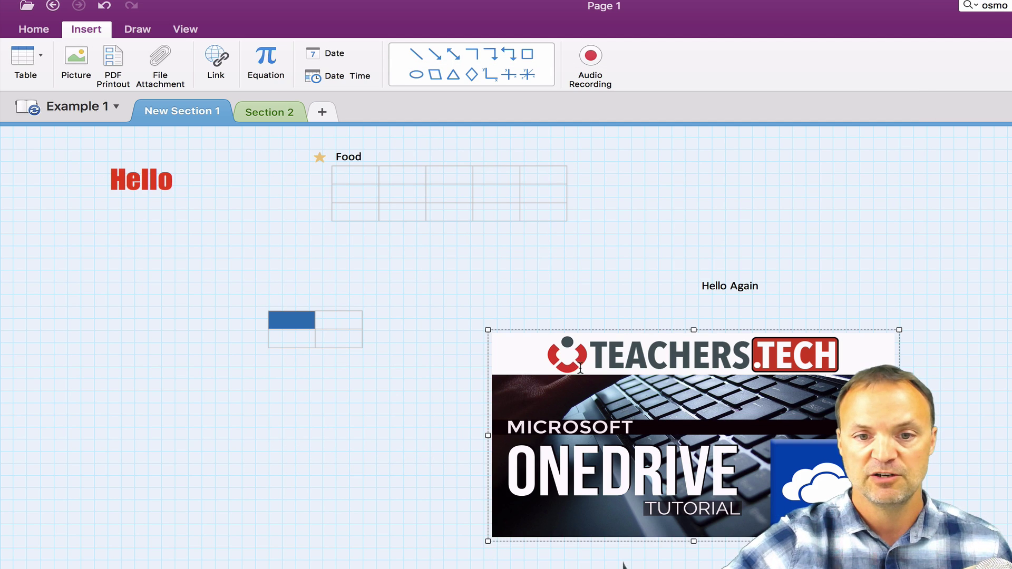
{"action": "left_click_drag", "start_coordinate": [641, 353], "coordinate": [237, 425]}
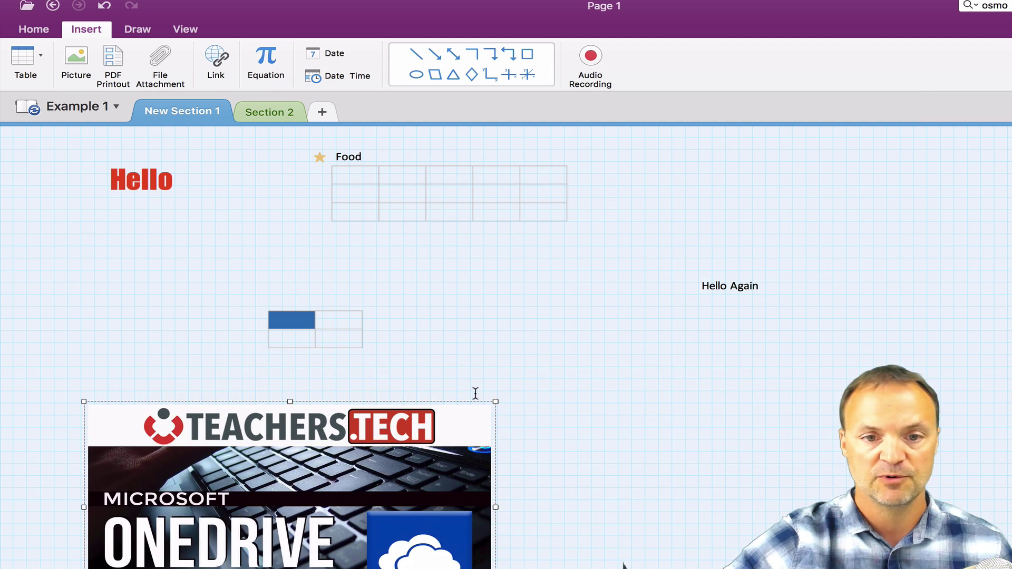
{"action": "left_click_drag", "start_coordinate": [494, 403], "coordinate": [384, 454]}
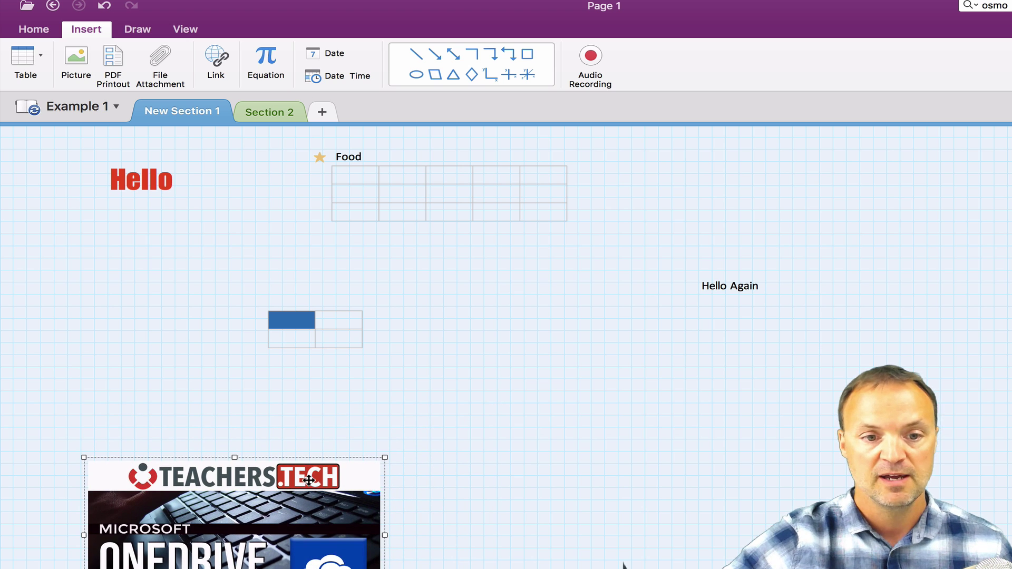
{"action": "left_click_drag", "start_coordinate": [308, 476], "coordinate": [276, 405]}
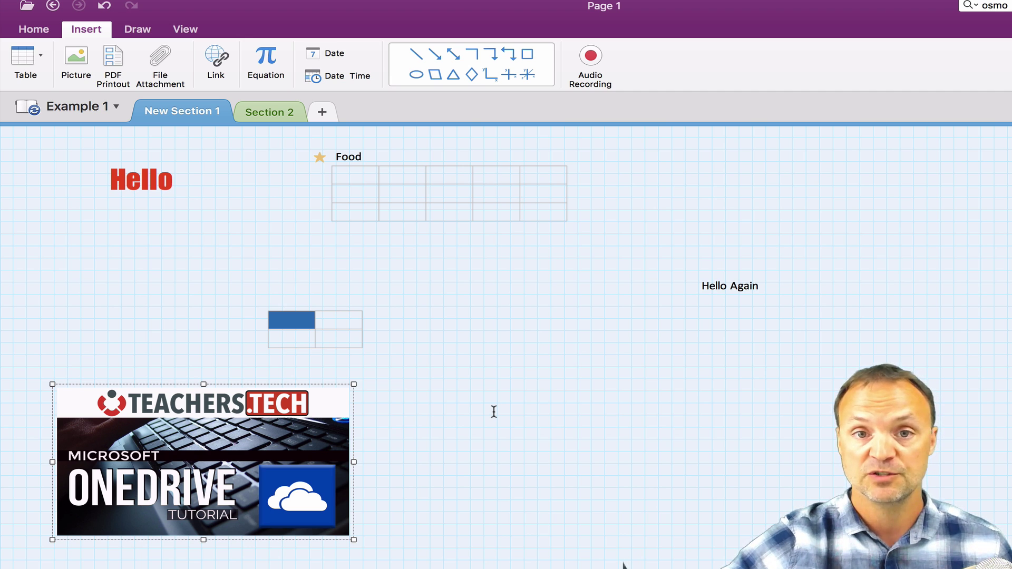
{"action": "left_click", "coordinate": [459, 420]}
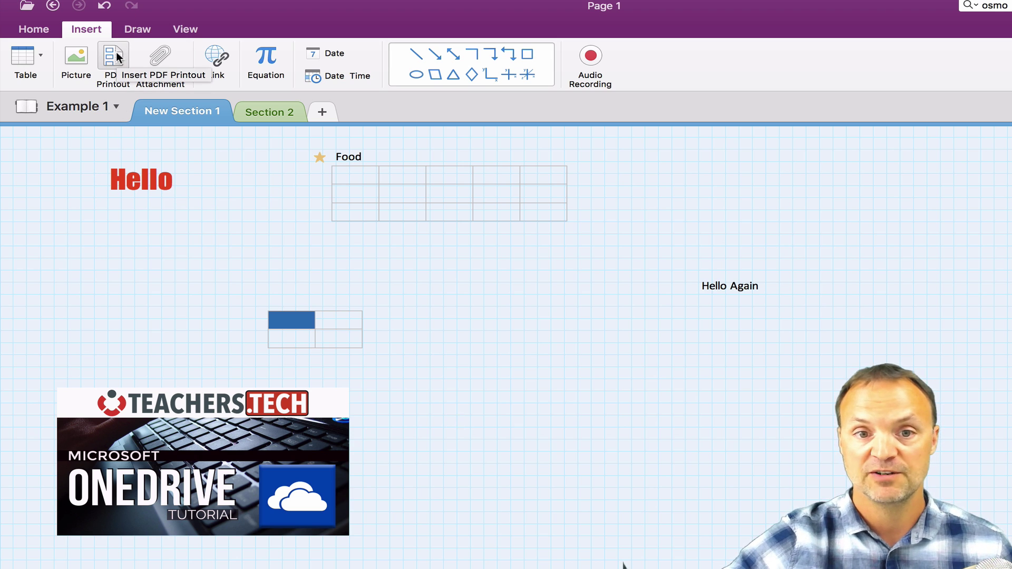
{"action": "left_click", "coordinate": [163, 61]}
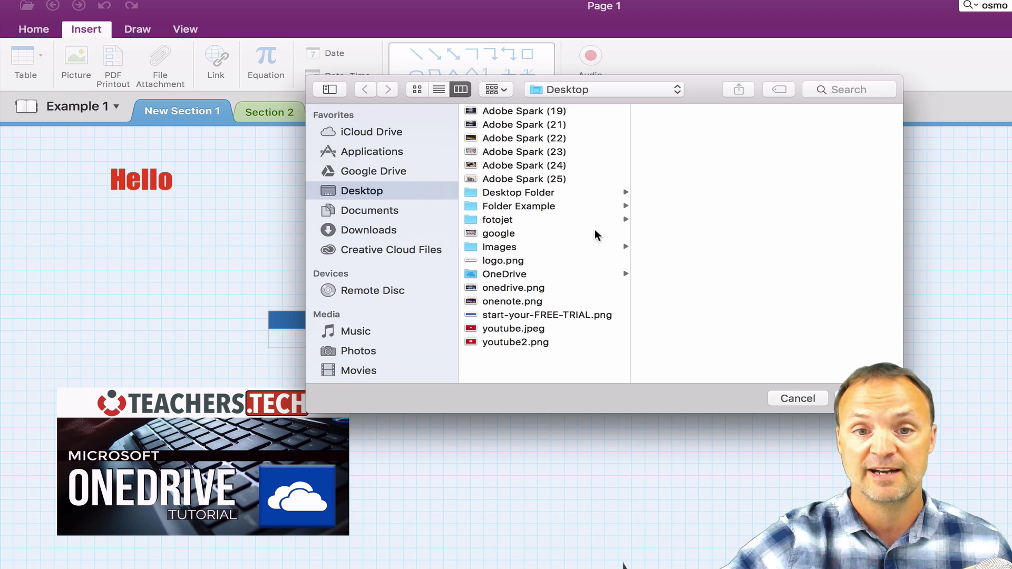
{"action": "left_click", "coordinate": [797, 398]}
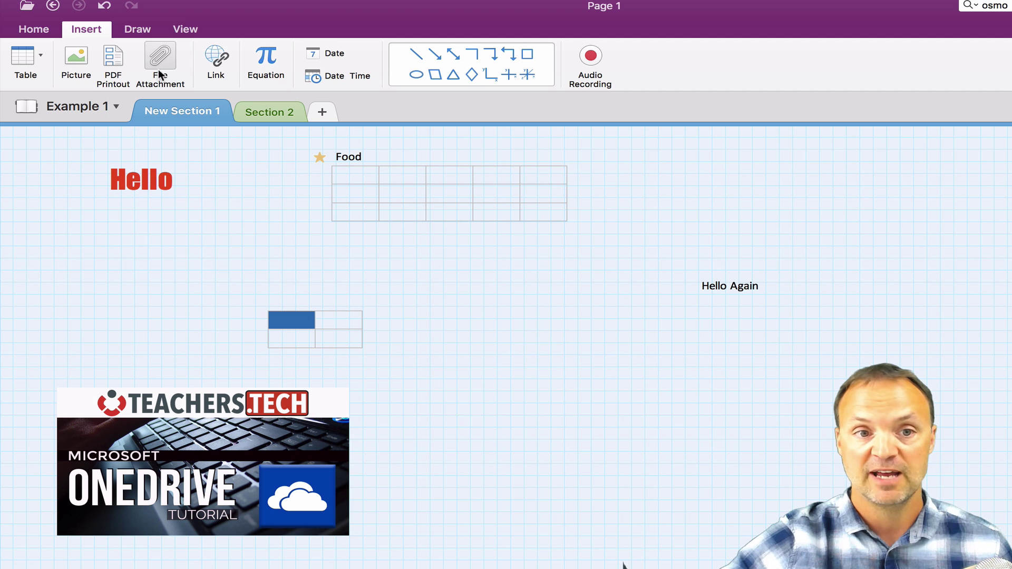
Insert a link with the display text CNN in the empty space right of the OneDrive tutorial picture
{"action": "left_click", "coordinate": [216, 57]}
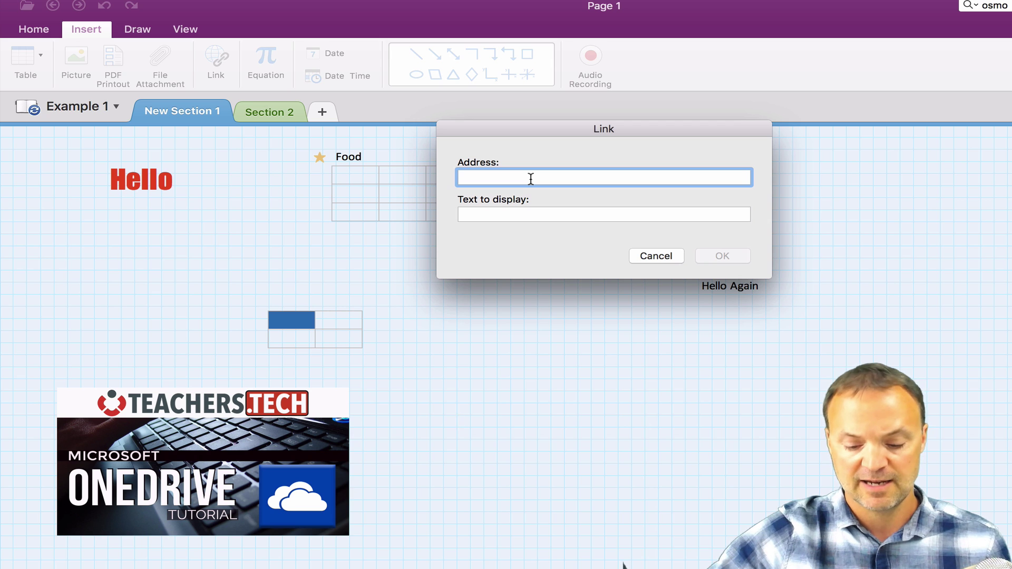
{"action": "type", "text": "htttp:cnn"}
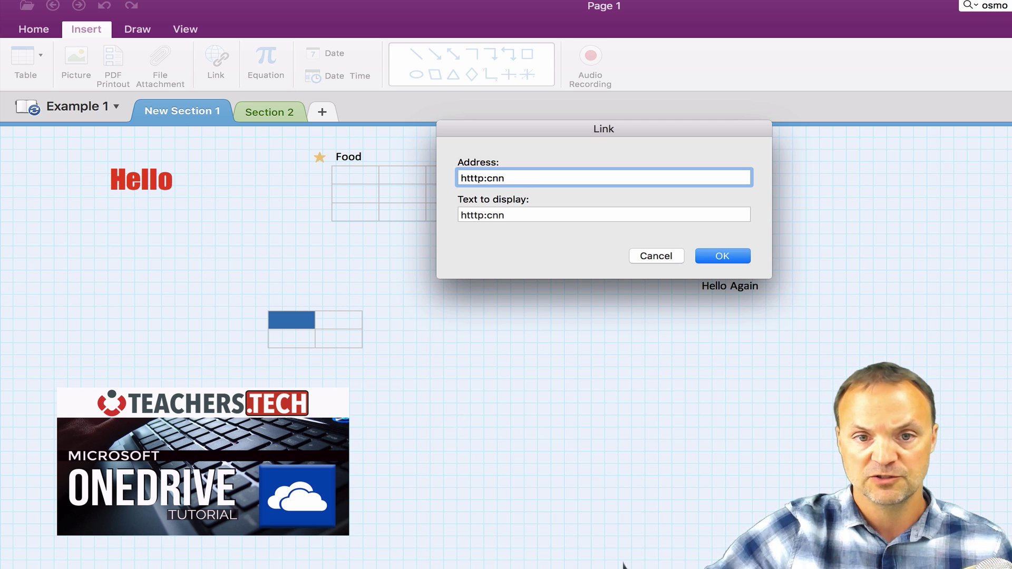
{"action": "key", "text": "BackSpace"}
{"action": "key", "text": "BackSpace"}
{"action": "key", "text": "BackSpace"}
{"action": "key", "text": "BackSpace"}
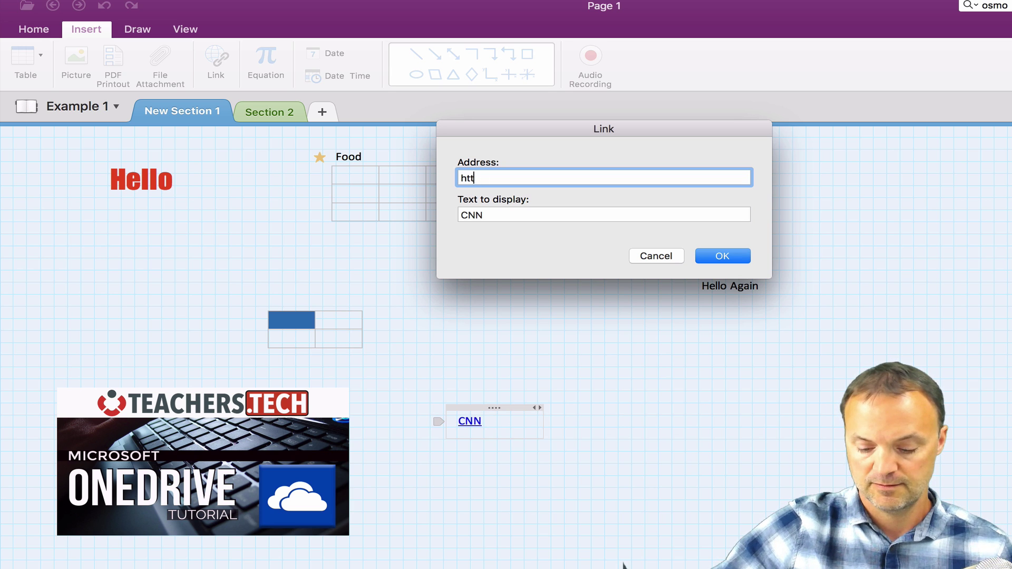
Rewrite the CNN link's address so it starts directly with cnn. without the http prefix, and follow the link
{"action": "key", "text": "BackSpace"}
{"action": "key", "text": "BackSpace"}
{"action": "type", "text": "cnn.com\\\\"}
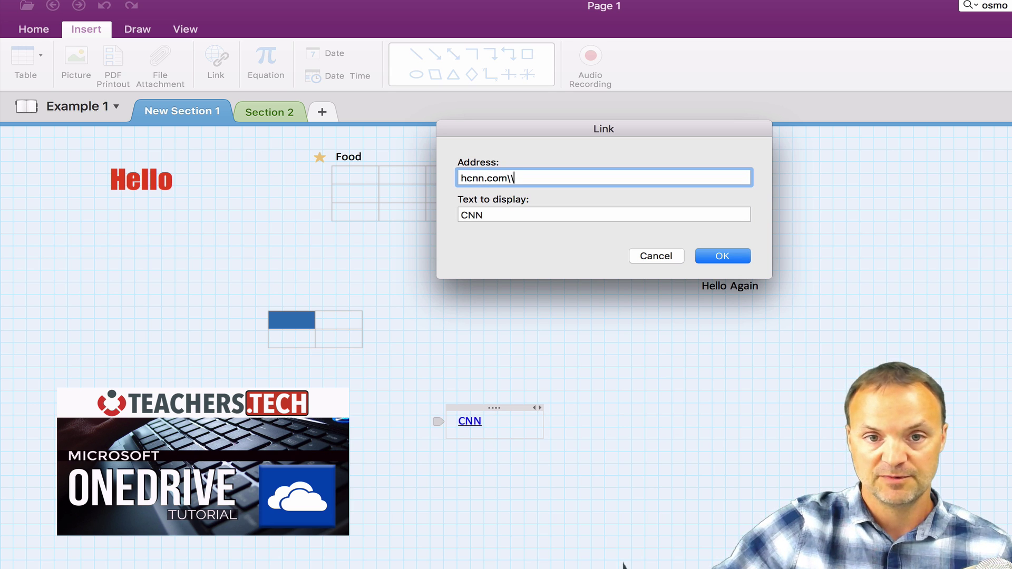
{"action": "key", "text": "BackSpace"}
{"action": "key", "text": "BackSpace"}
{"action": "key", "text": "BackSpace"}
{"action": "key", "text": "BackSpace"}
{"action": "key", "text": "BackSpace"}
{"action": "key", "text": "BackSpace"}
{"action": "key", "text": "BackSpace"}
{"action": "key", "text": "BackSpace"}
{"action": "key", "text": "BackSpace"}
{"action": "type", "text": "cnn."}
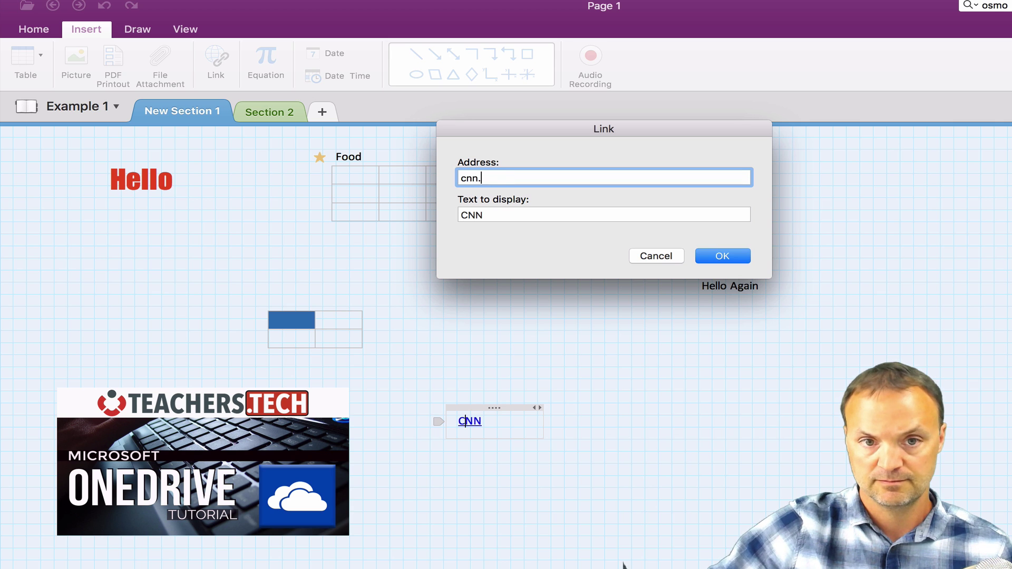
{"action": "key", "text": "Return"}
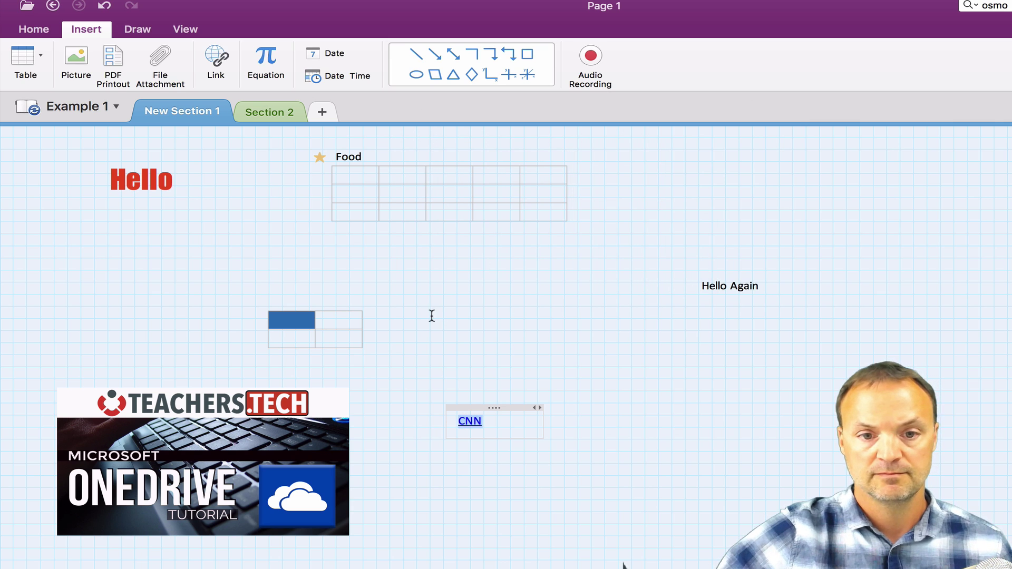
{"action": "left_click", "coordinate": [470, 421]}
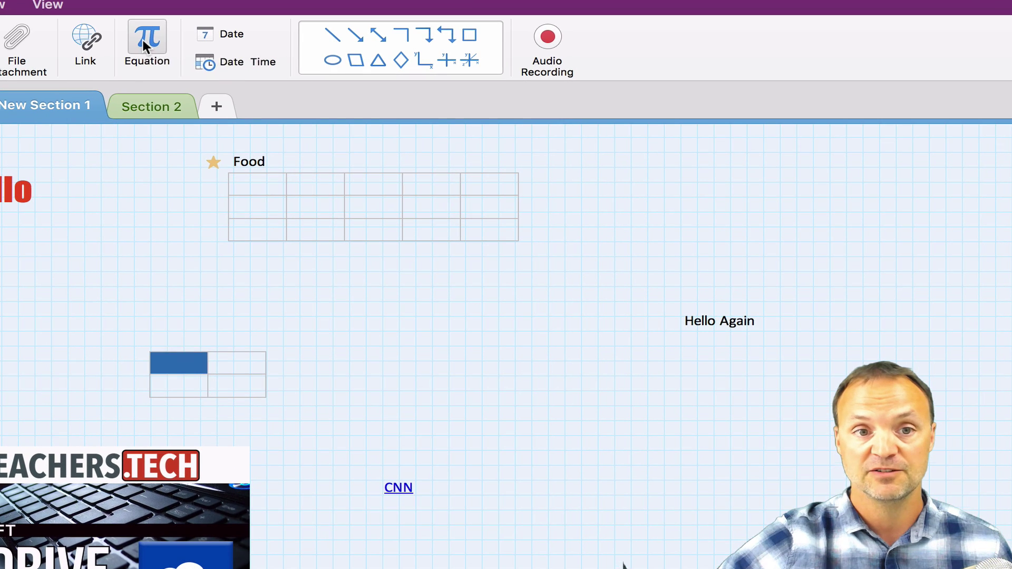
Insert an equation in the empty space above and right of the CNN link, reading 55+7=62
{"action": "left_click", "coordinate": [149, 43]}
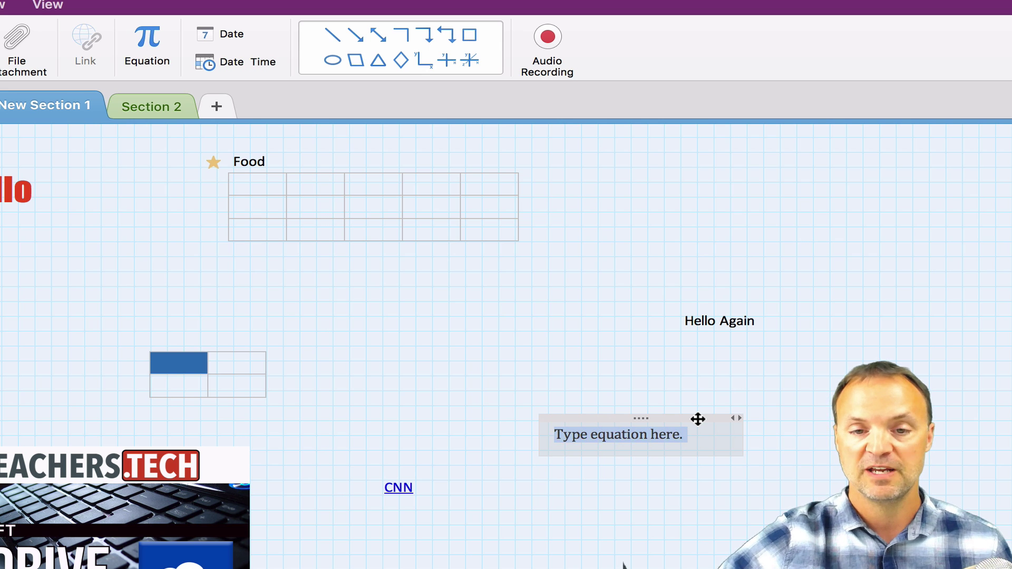
{"action": "type", "text": "55"}
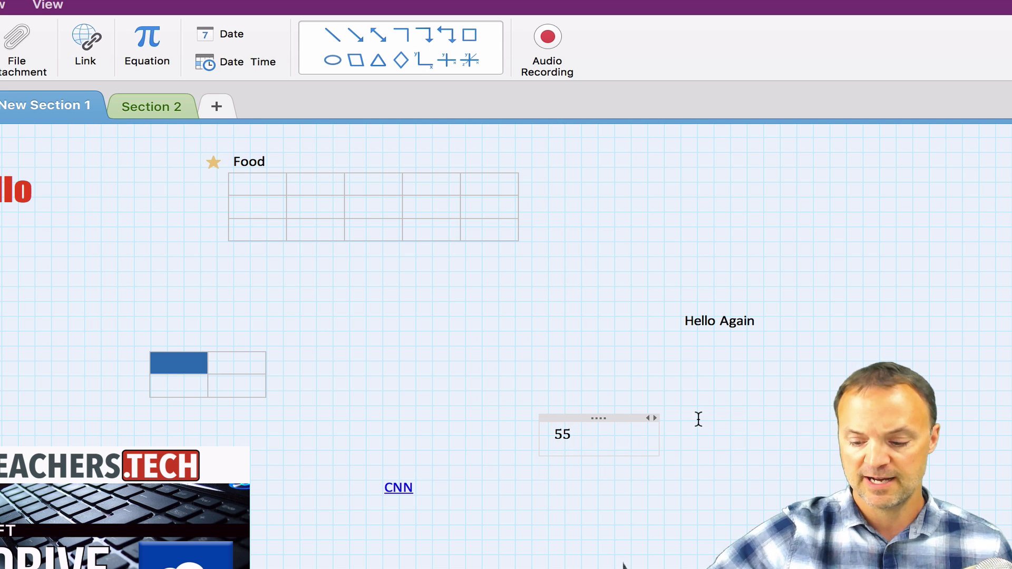
{"action": "type", "text": "+7"}
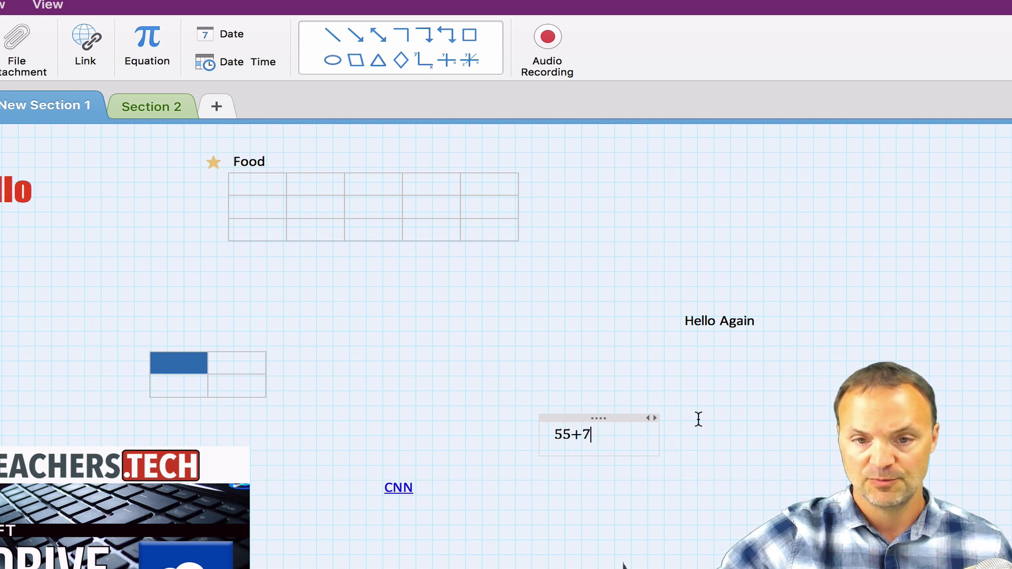
{"action": "type", "text": "=62"}
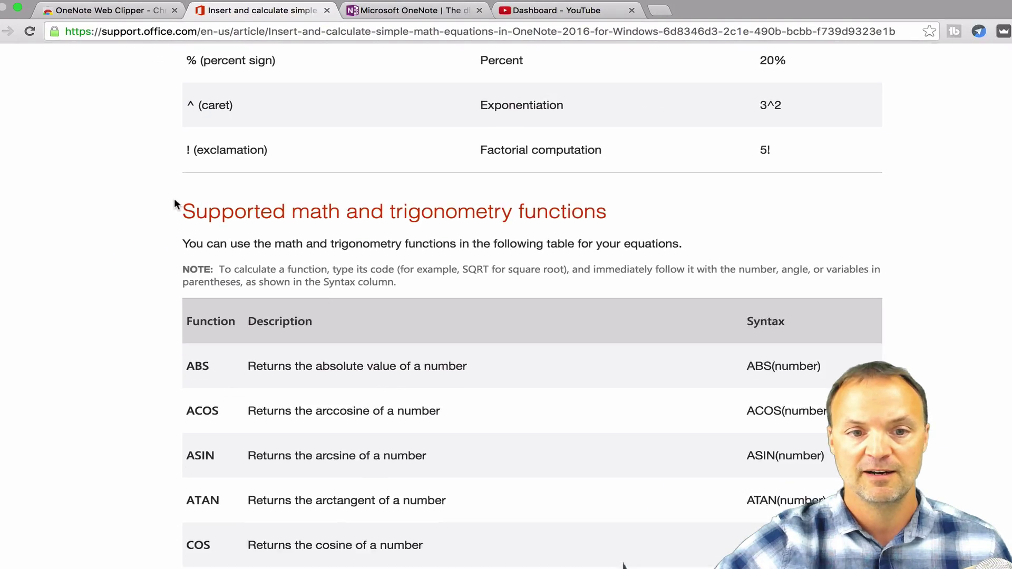
Review the Office support article in the browser for its simple calculation examples, arithmetic operators and supported math functions
{"action": "scroll", "coordinate": [191, 198], "scroll_direction": "up", "scroll_amount": 6}
{"action": "scroll", "coordinate": [191, 199], "scroll_direction": "up", "scroll_amount": 8}
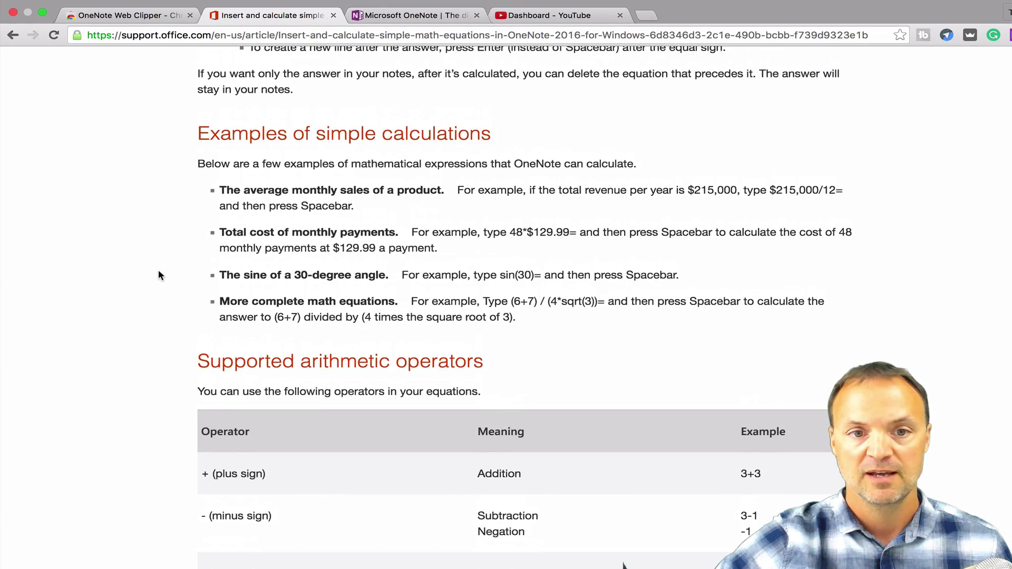
{"action": "scroll", "coordinate": [159, 273], "scroll_direction": "down", "scroll_amount": 7}
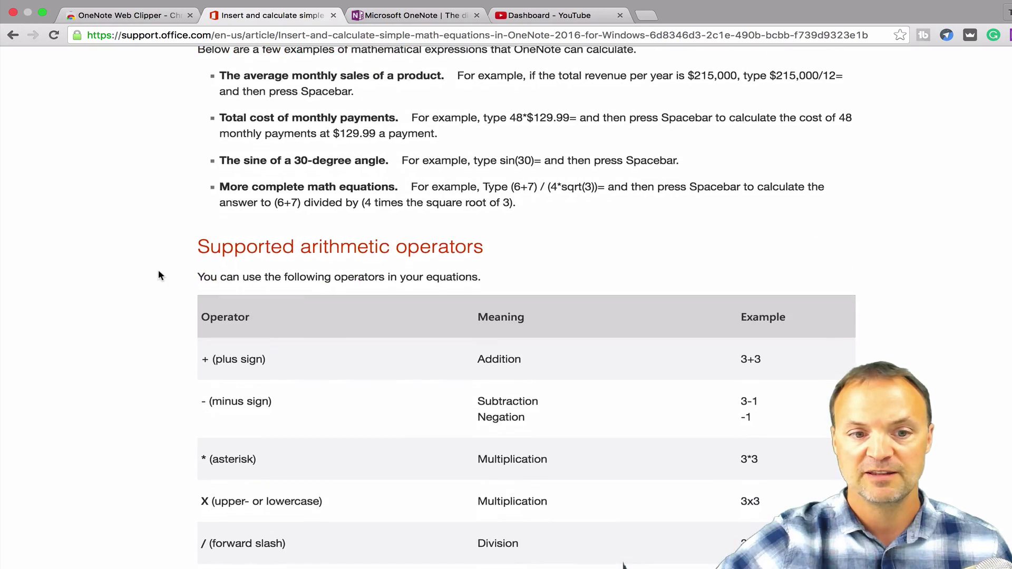
{"action": "scroll", "coordinate": [168, 306], "scroll_direction": "up", "scroll_amount": 10}
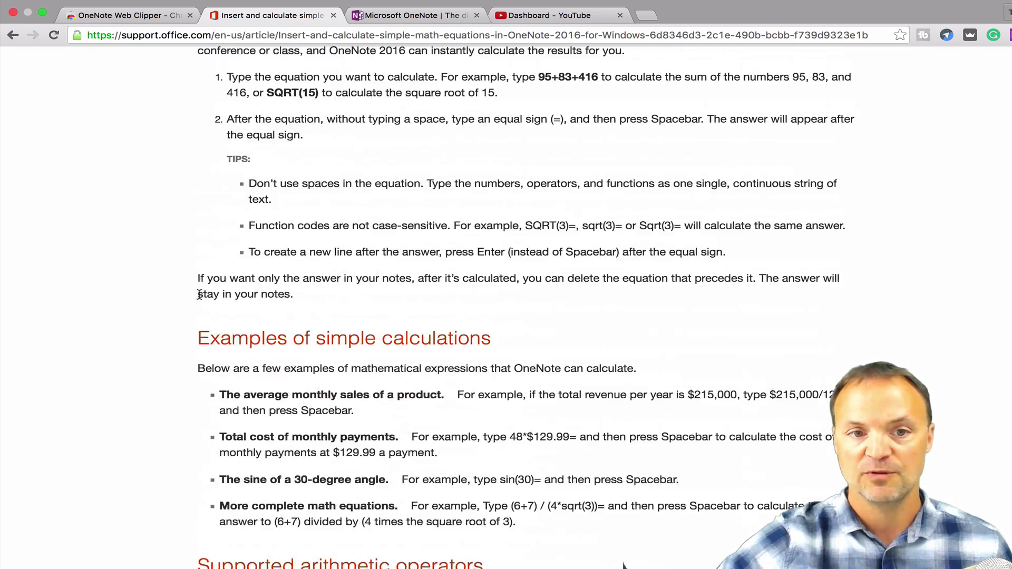
{"action": "scroll", "coordinate": [147, 466], "scroll_direction": "down", "scroll_amount": 14}
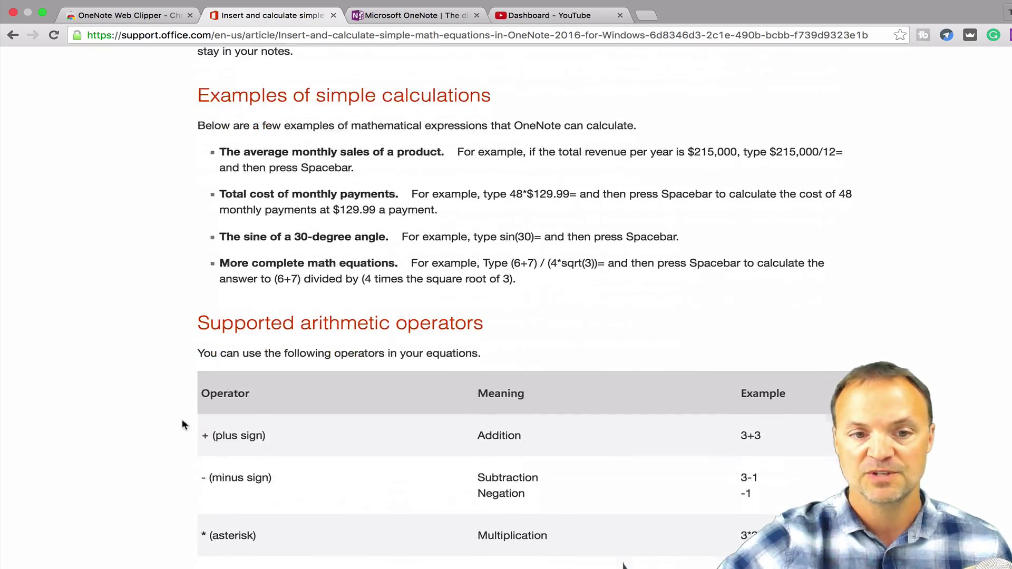
{"action": "scroll", "coordinate": [196, 407], "scroll_direction": "down", "scroll_amount": 1}
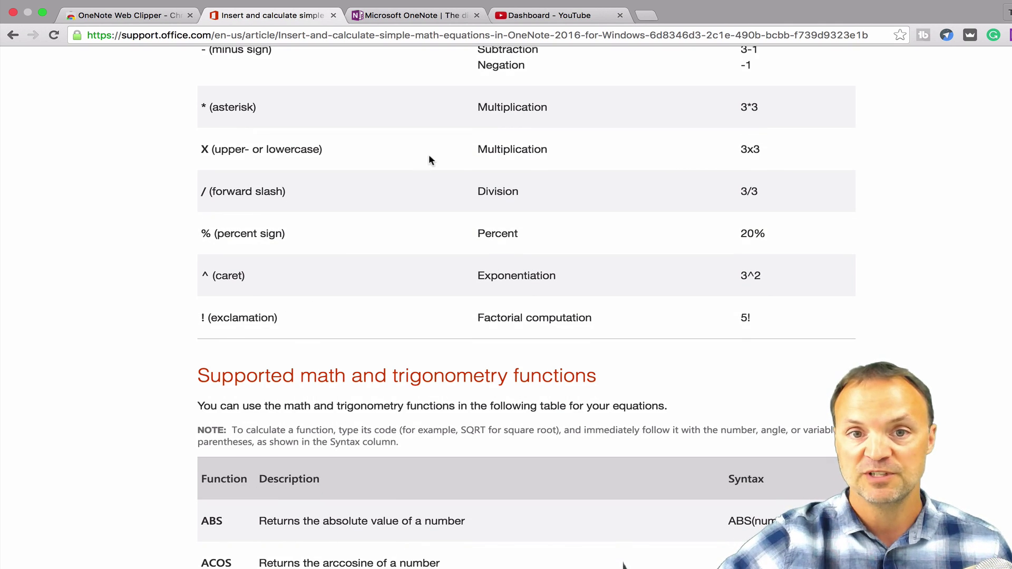
{"action": "scroll", "coordinate": [384, 213], "scroll_direction": "down", "scroll_amount": 3}
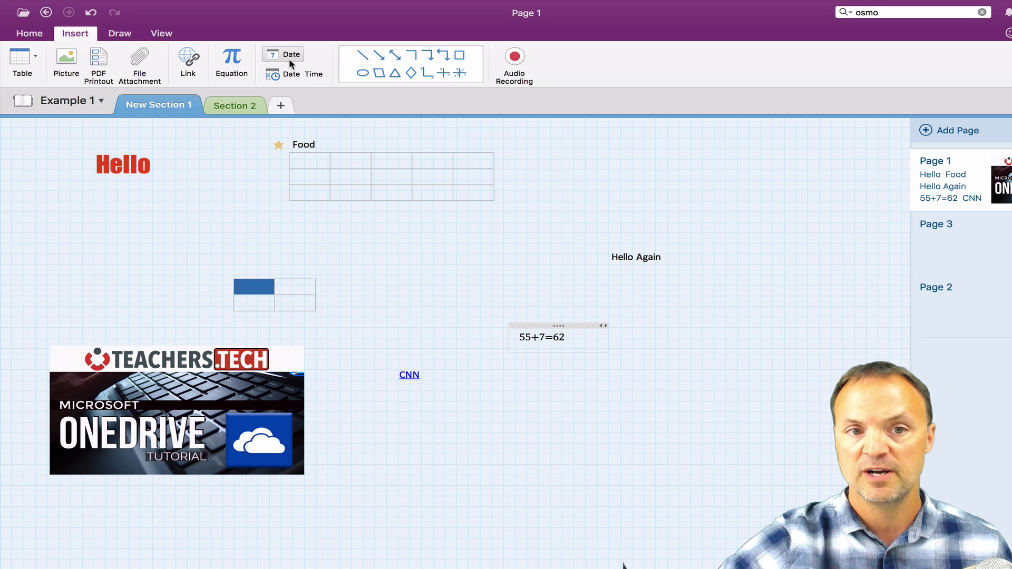
Back in OneNote, insert the current date between the two-by-two table and Hello Again, and a date and time stamp above and left of it
{"action": "left_click", "coordinate": [438, 267]}
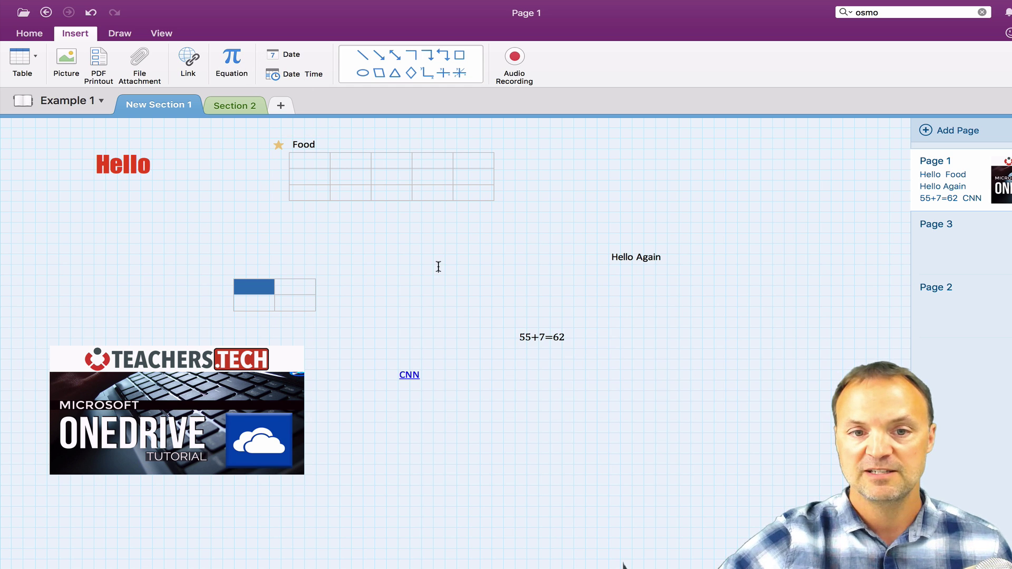
{"action": "left_click", "coordinate": [287, 55]}
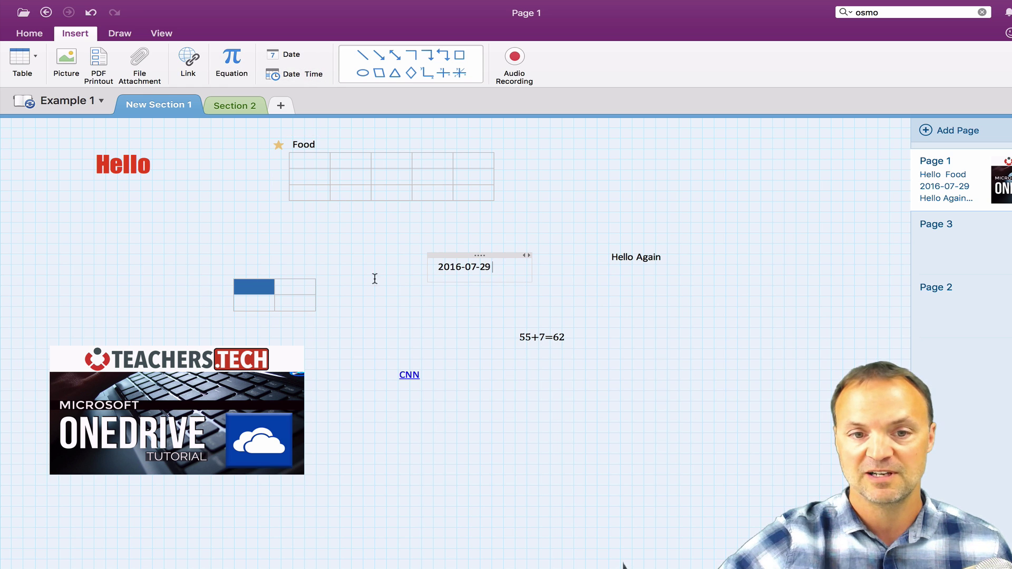
{"action": "left_click", "coordinate": [353, 255]}
{"action": "left_click", "coordinate": [289, 74]}
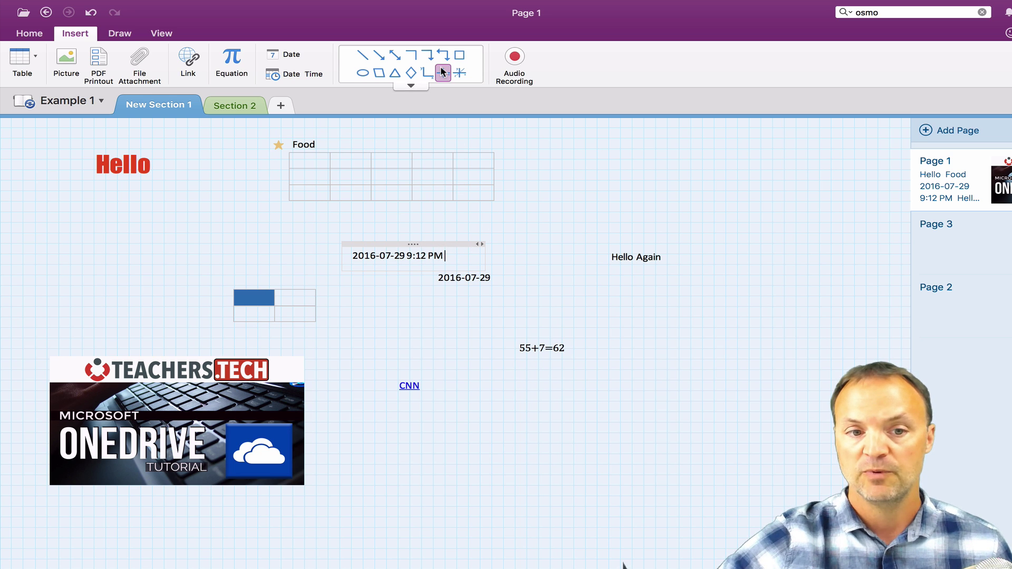
Draw a single-headed arrow from near the OneDrive picture's top-right corner up to the red Hello note, and color its line blue
{"action": "left_click", "coordinate": [410, 89]}
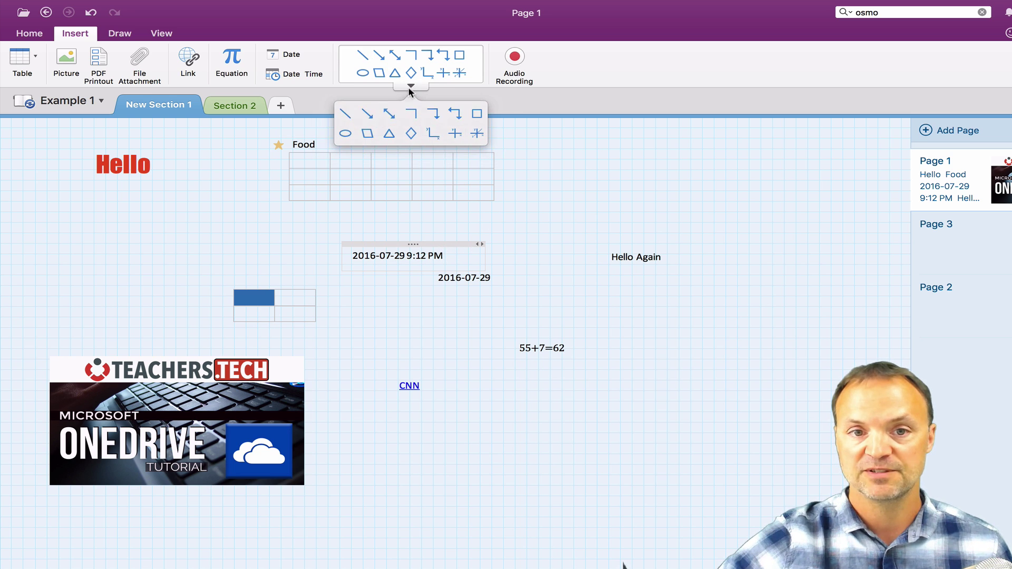
{"action": "left_click", "coordinate": [367, 114]}
{"action": "mouse_move", "coordinate": [320, 373]}
{"action": "left_mouse_down"}
{"action": "mouse_move", "coordinate": [454, 317]}
{"action": "mouse_move", "coordinate": [249, 267]}
{"action": "mouse_move", "coordinate": [171, 168]}
{"action": "mouse_move", "coordinate": [166, 181]}
{"action": "left_mouse_up"}
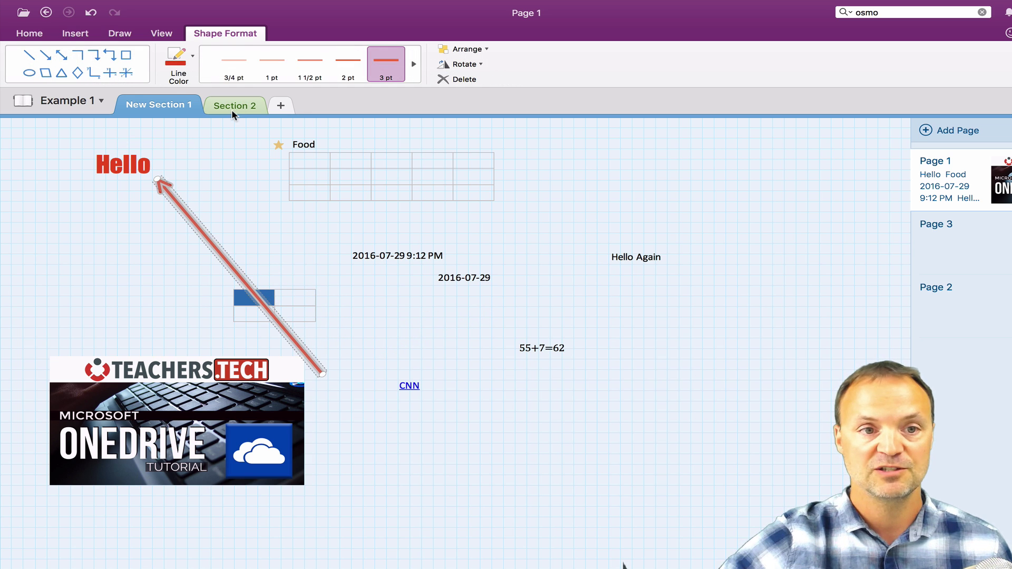
{"action": "left_click", "coordinate": [193, 56]}
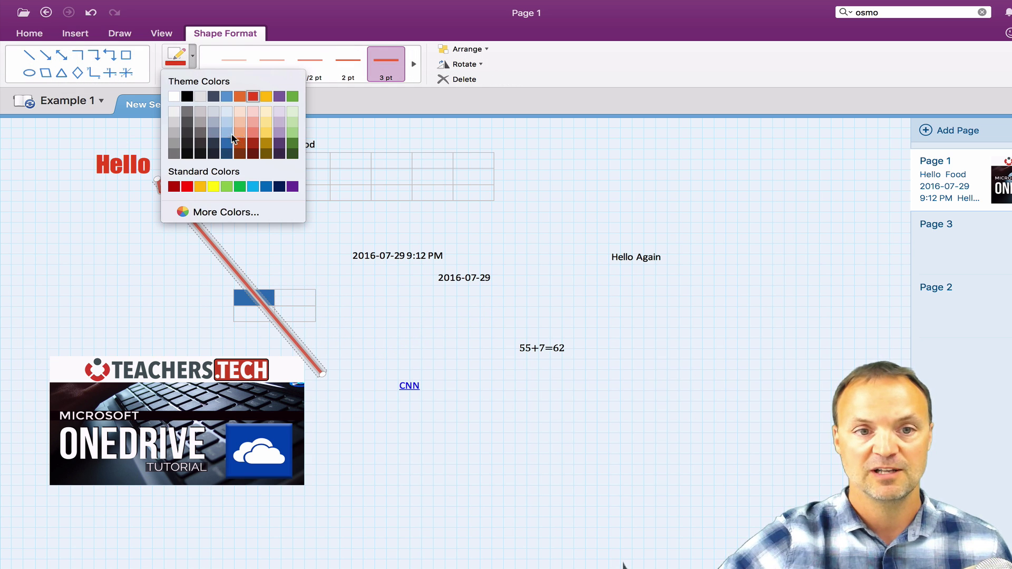
{"action": "left_click", "coordinate": [227, 141]}
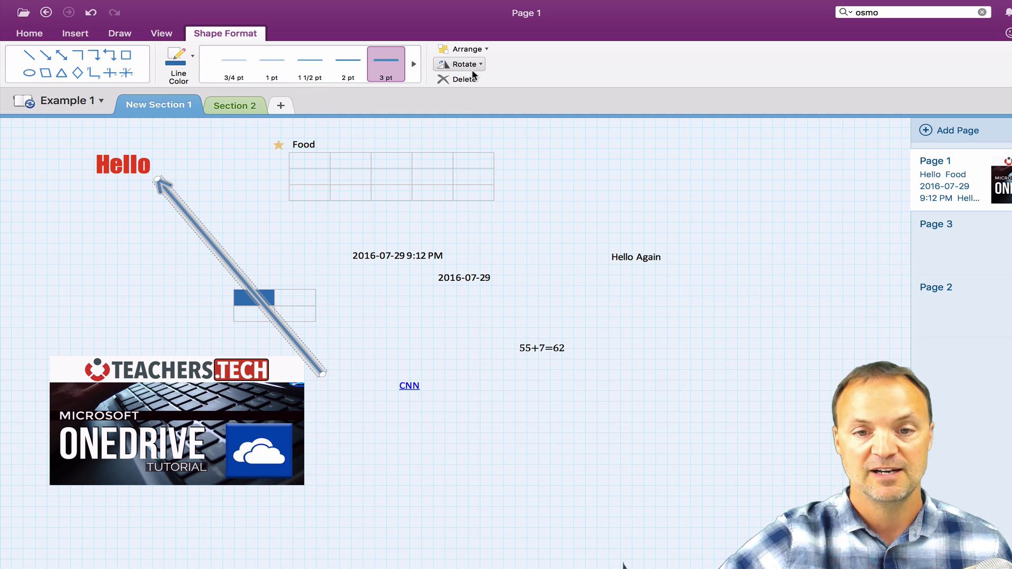
Record a short audio clip in the empty space just below the right end of the Food table
{"action": "left_click", "coordinate": [541, 215]}
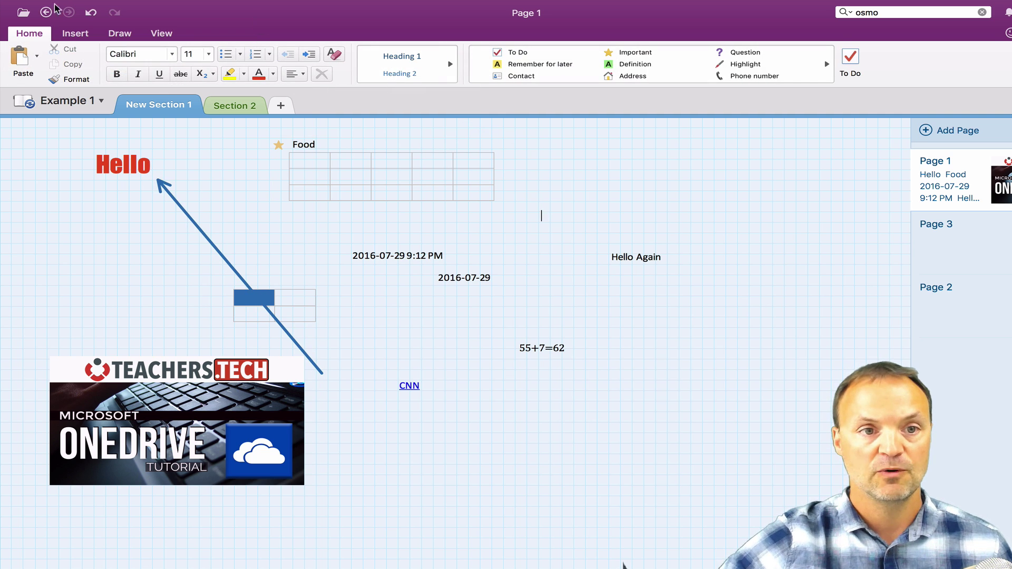
{"action": "left_click", "coordinate": [82, 30]}
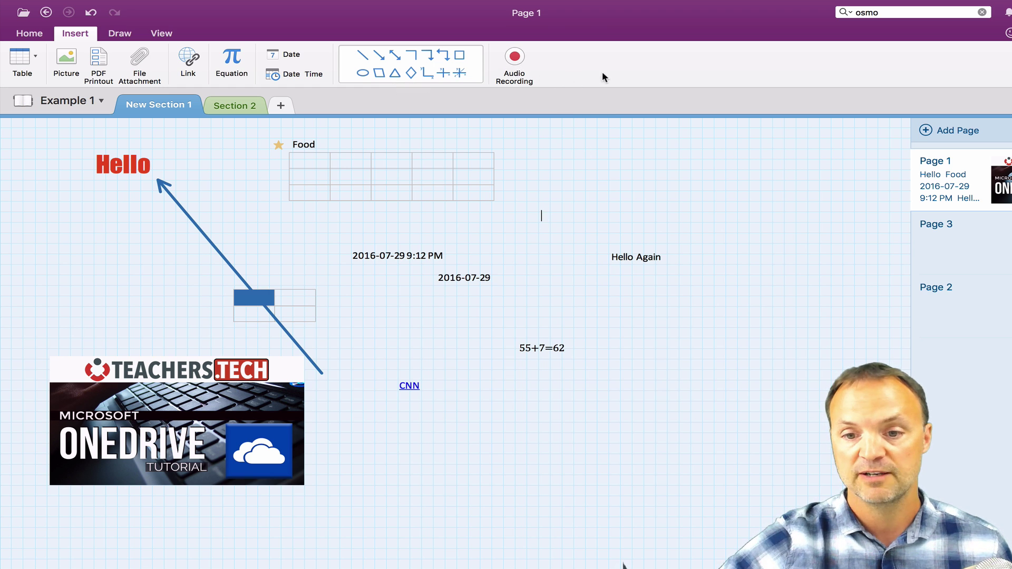
{"action": "left_click", "coordinate": [515, 61]}
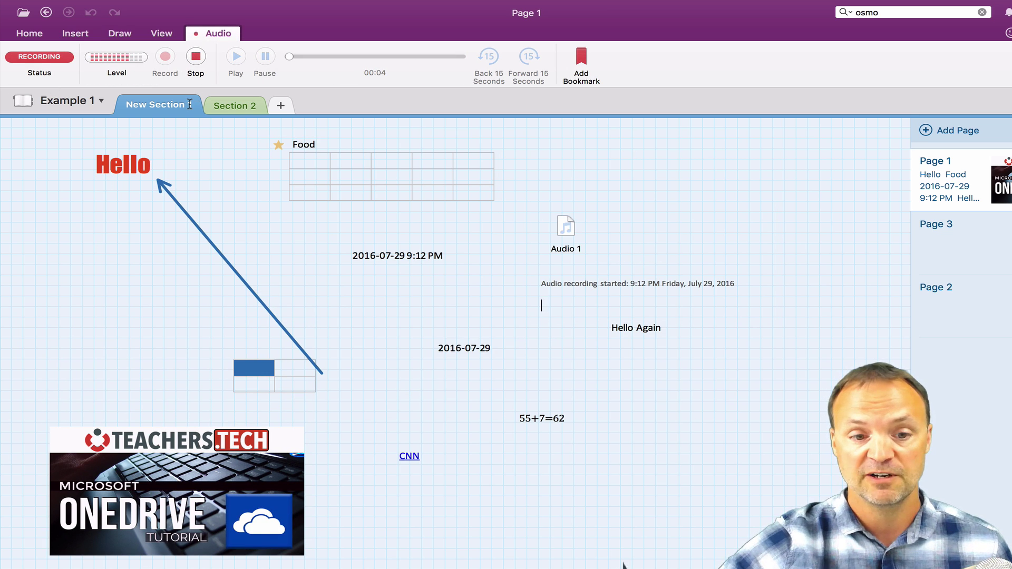
{"action": "left_click", "coordinate": [200, 62]}
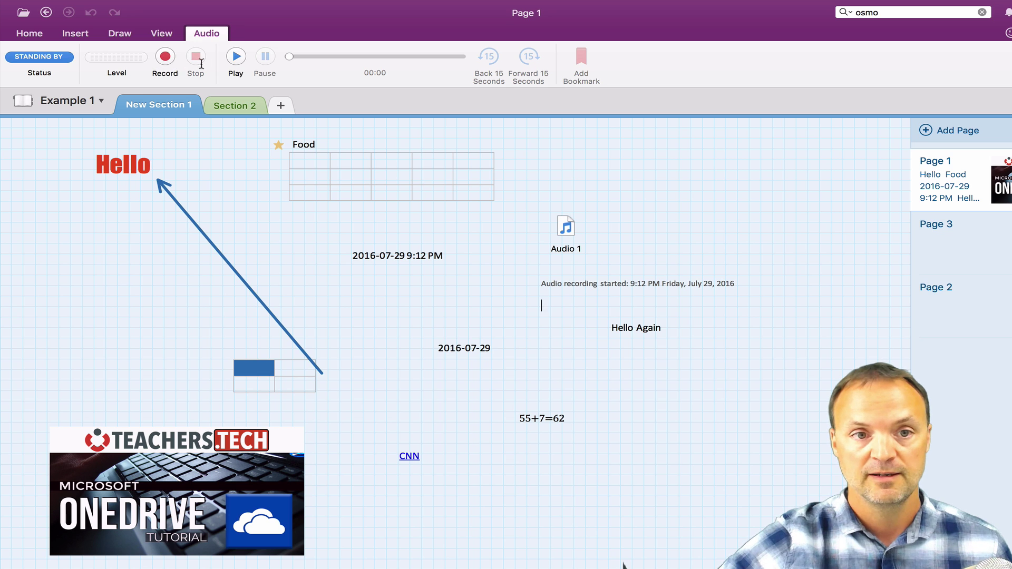
Play back the Audio 1 recording and pause it partway through
{"action": "double_click", "coordinate": [567, 232]}
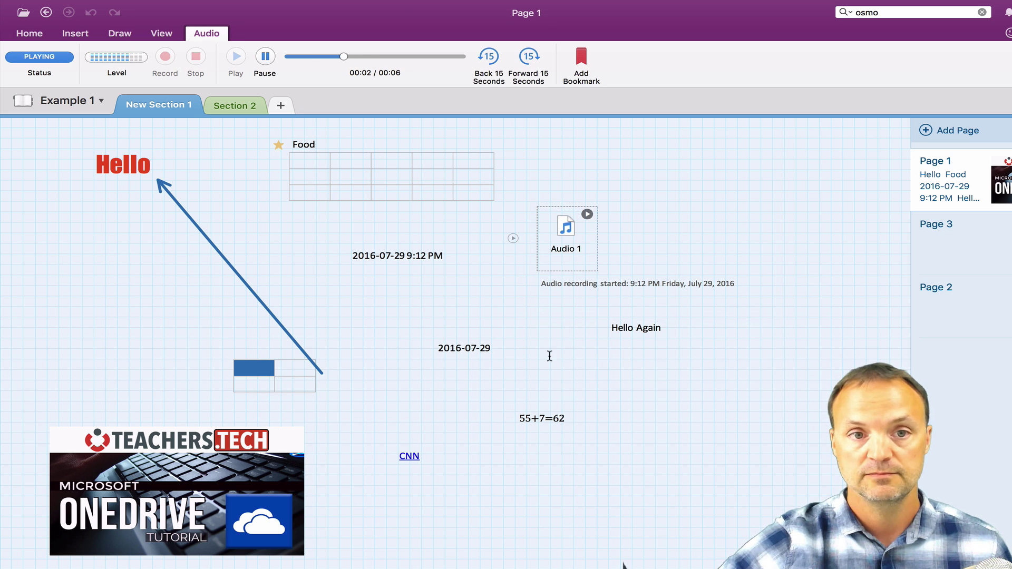
{"action": "left_click", "coordinate": [266, 57]}
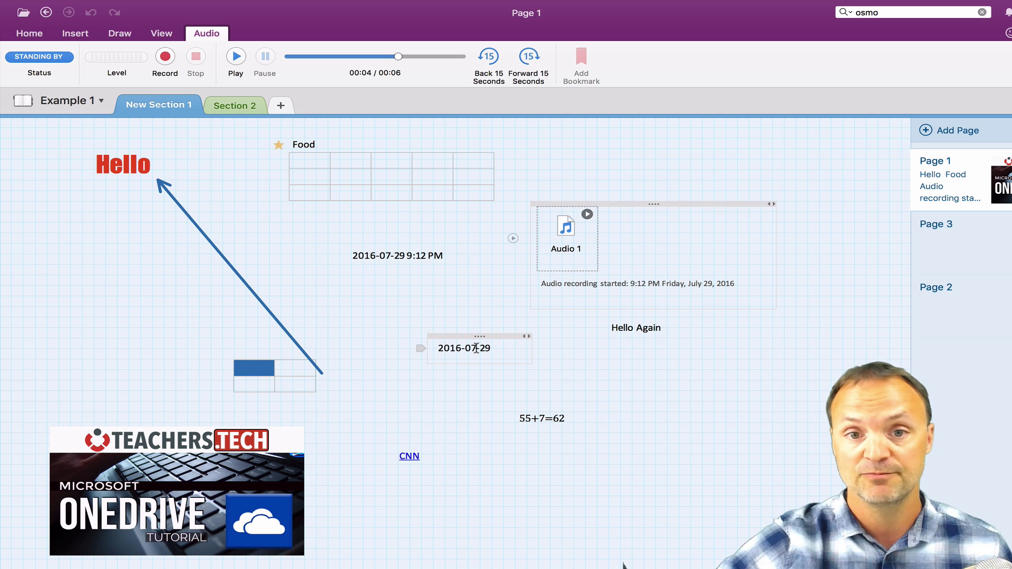
{"action": "left_click", "coordinate": [148, 295]}
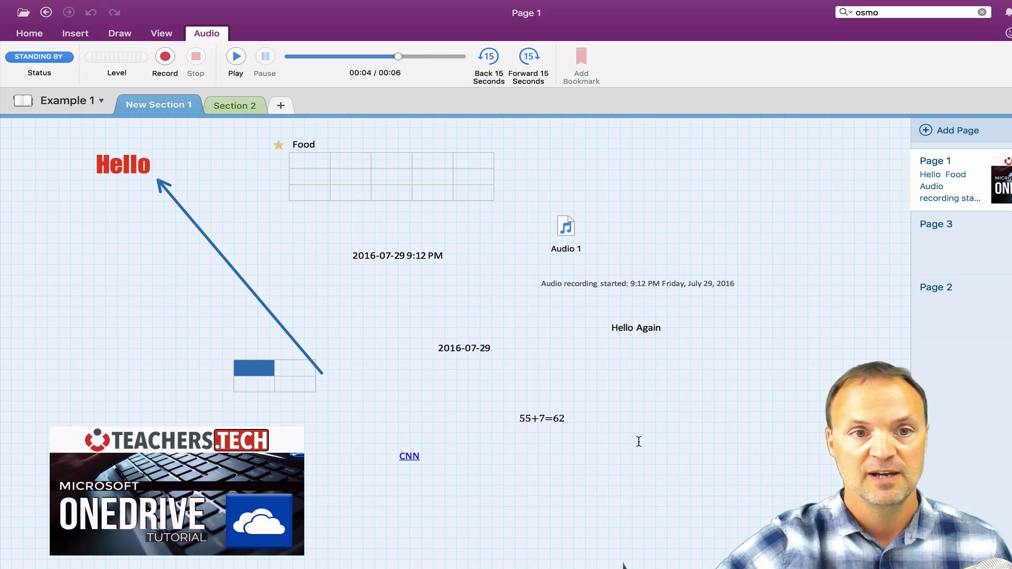
Switch to the YouTube dashboard in the browser and copy the link address of the Microsoft OneDrive - NEW 2016 Tutorial video
{"action": "key", "text": "ctrl+Left"}
{"action": "key", "text": "ctrl+Right"}
{"action": "key", "text": "ctrl+Right"}
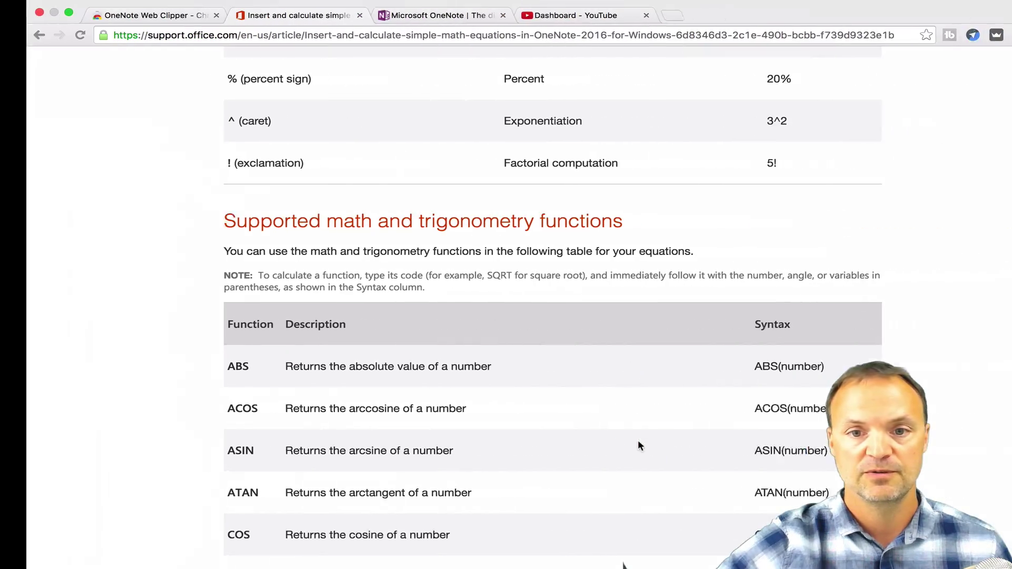
{"action": "left_click", "coordinate": [547, 16]}
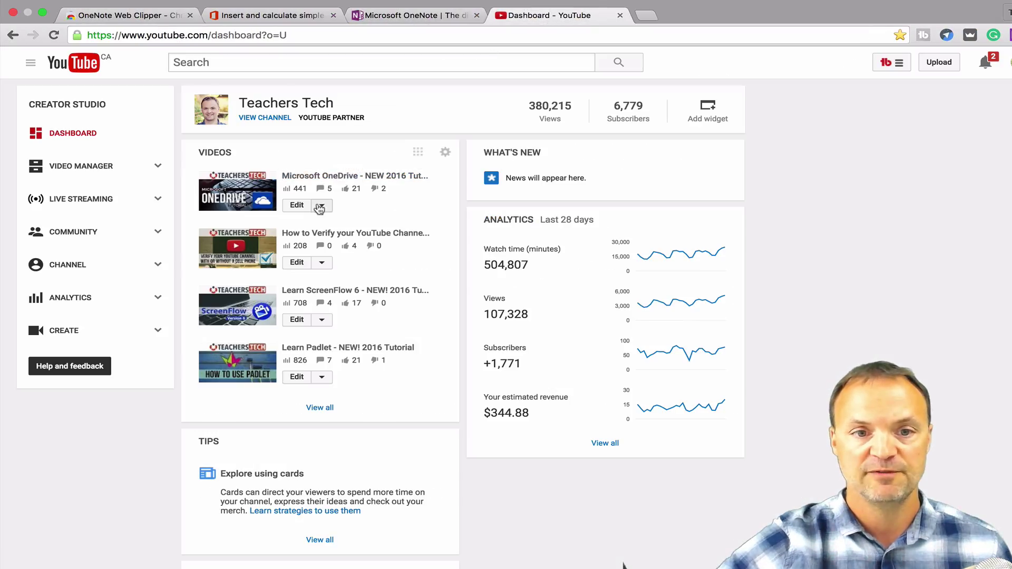
{"action": "right_click", "coordinate": [333, 177]}
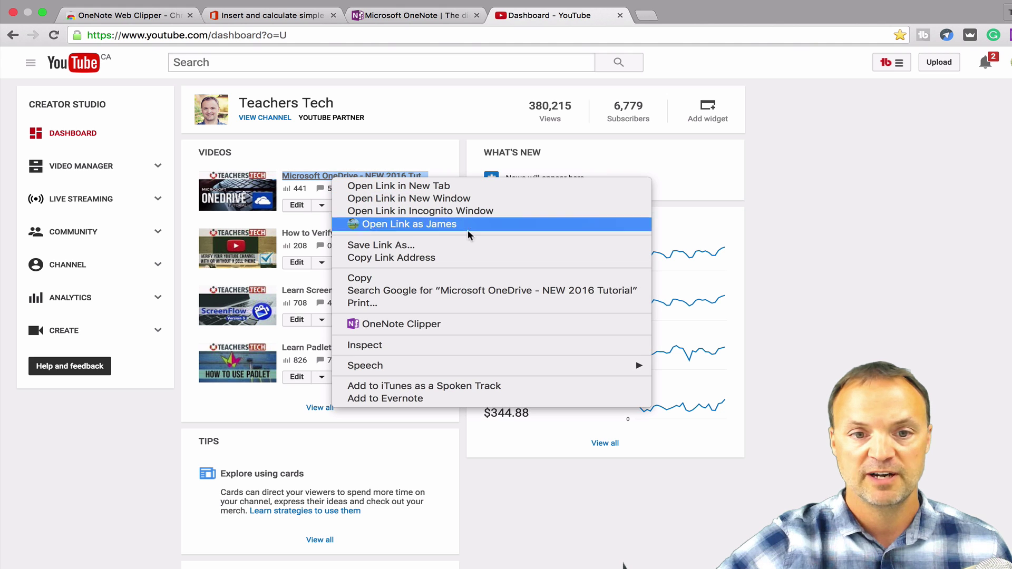
{"action": "left_click", "coordinate": [441, 258]}
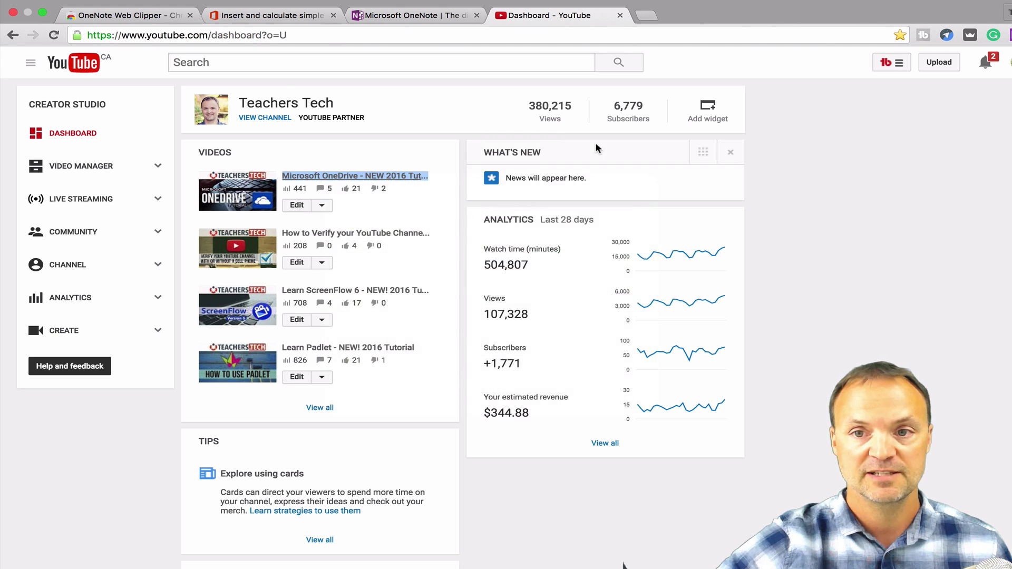
Switch back to OneNote and paste the copied YouTube link into the empty space beside the 55+7=62 equation
{"action": "key", "text": "ctrl+Right"}
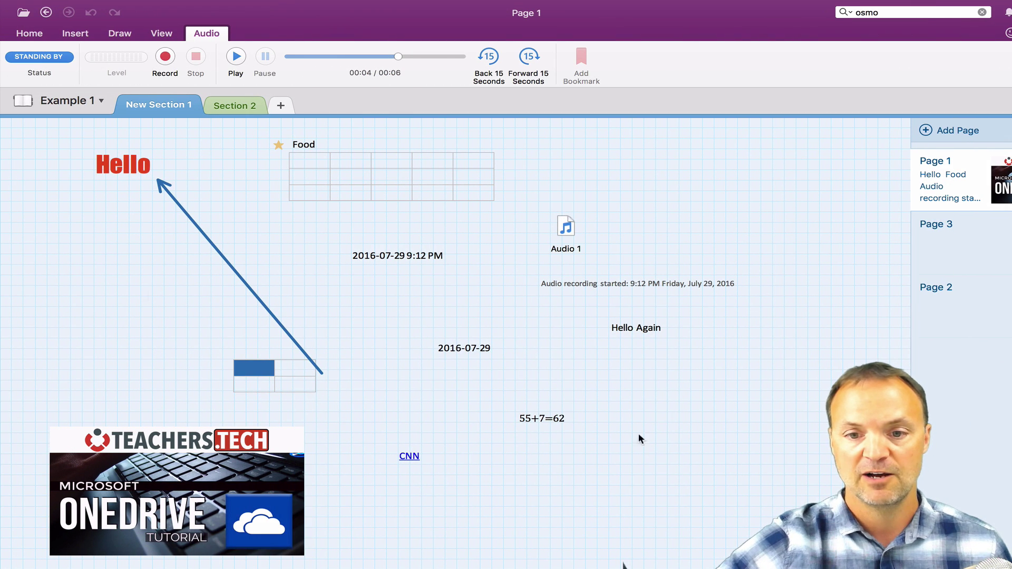
{"action": "right_click", "coordinate": [626, 414]}
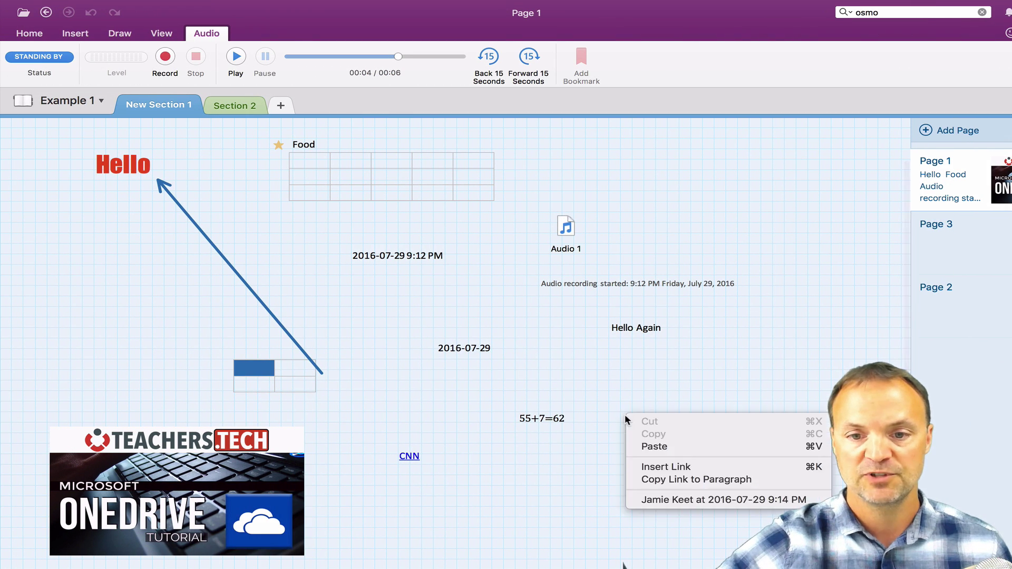
{"action": "left_click", "coordinate": [652, 446]}
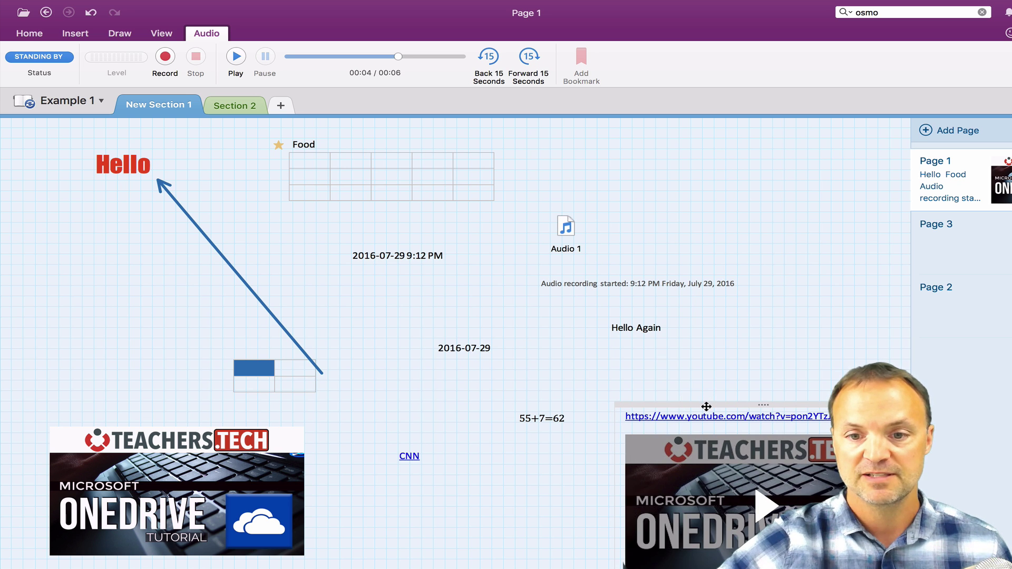
Move the embedded OneDrive video up over the lower edge of the Food table, and play it briefly before pausing
{"action": "left_click_drag", "start_coordinate": [707, 407], "coordinate": [317, 184]}
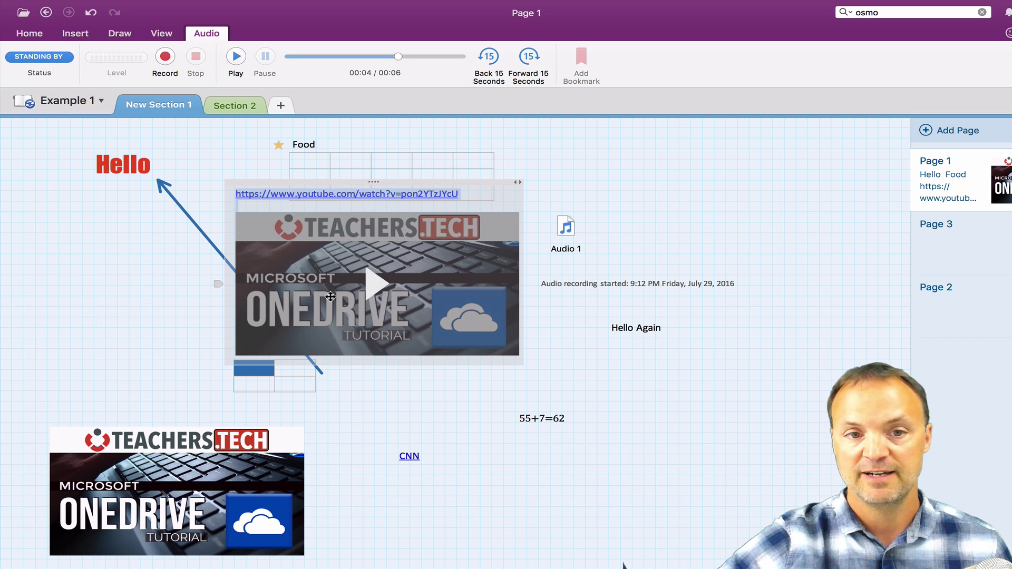
{"action": "left_click", "coordinate": [376, 292]}
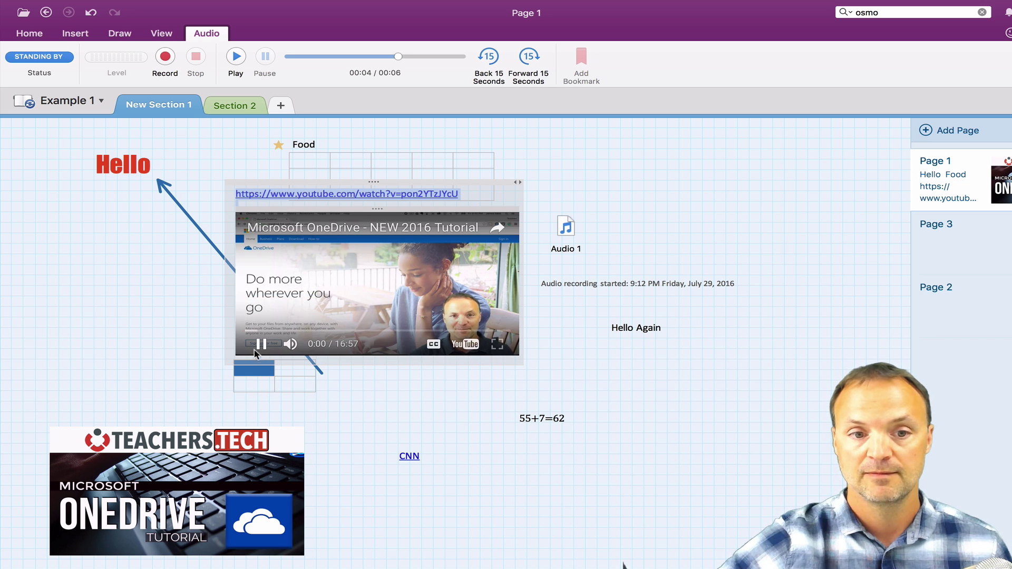
{"action": "left_click", "coordinate": [260, 343]}
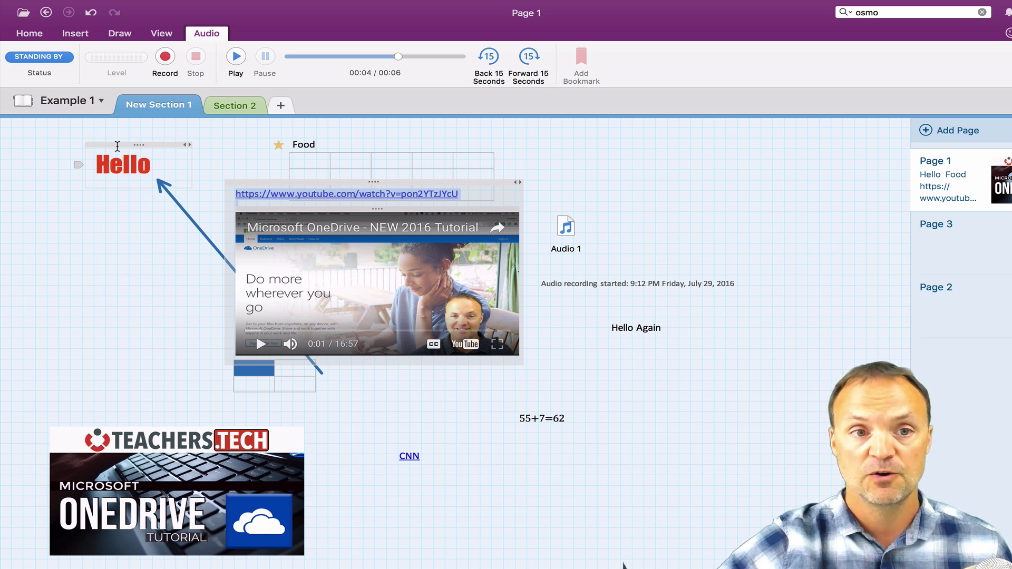
Draw a large freehand loop with the red 1 mm pen in the empty area below the Hello Again note
{"action": "left_click", "coordinate": [120, 34]}
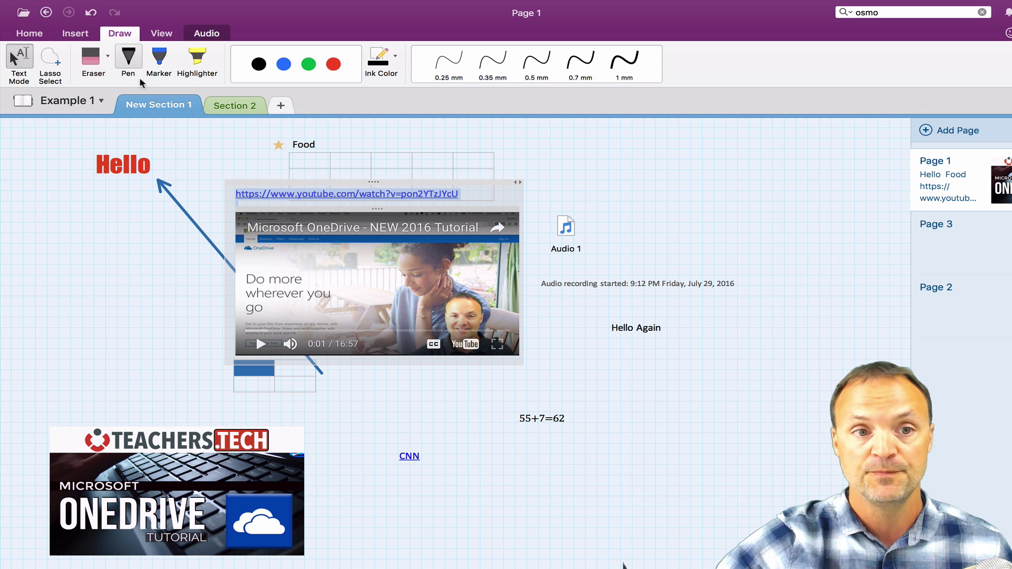
{"action": "left_click", "coordinate": [129, 60]}
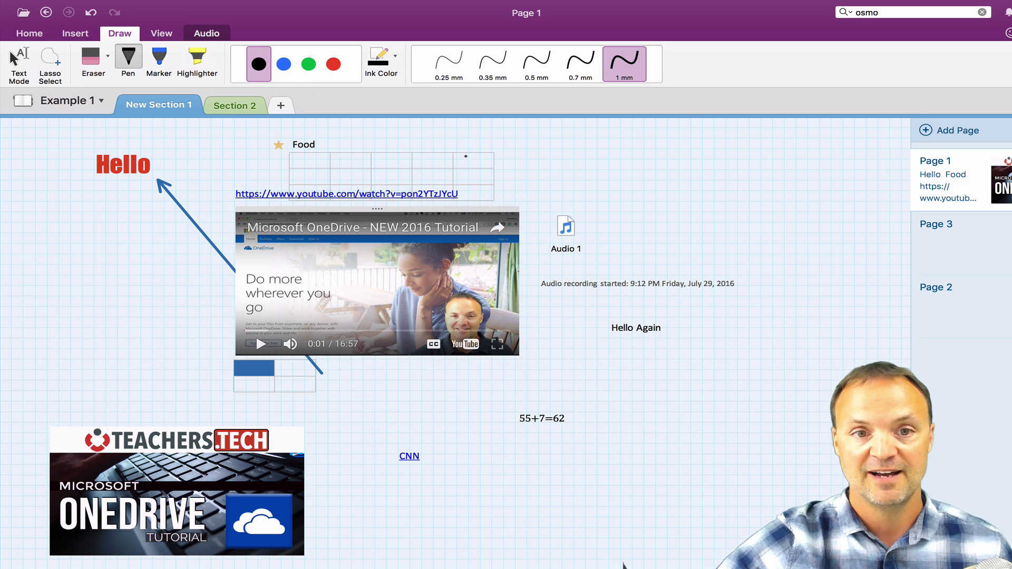
{"action": "left_click", "coordinate": [333, 64]}
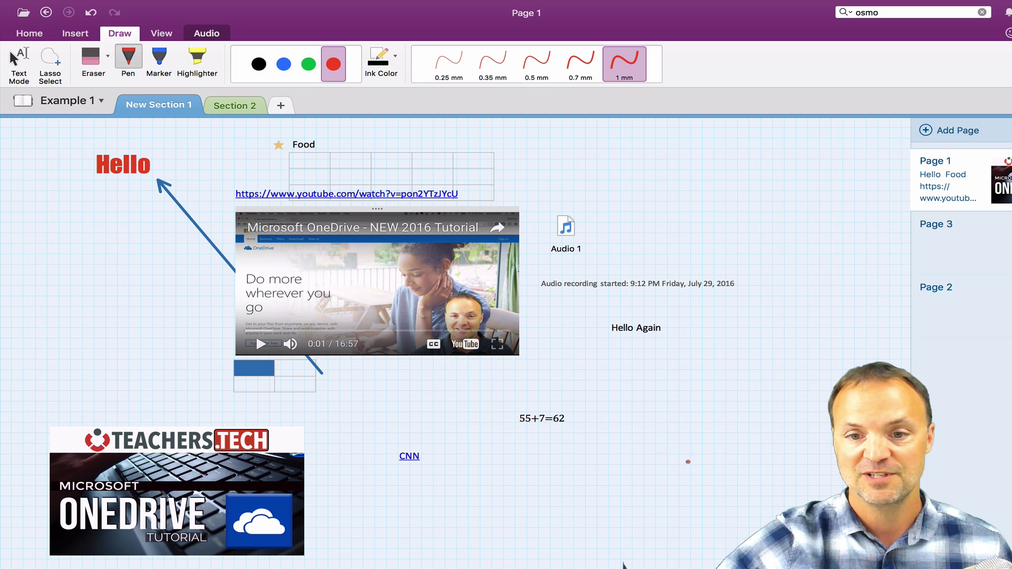
{"action": "mouse_move", "coordinate": [688, 462]}
{"action": "left_mouse_down"}
{"action": "mouse_move", "coordinate": [812, 481]}
{"action": "mouse_move", "coordinate": [698, 449]}
{"action": "mouse_move", "coordinate": [726, 425]}
{"action": "left_mouse_up"}
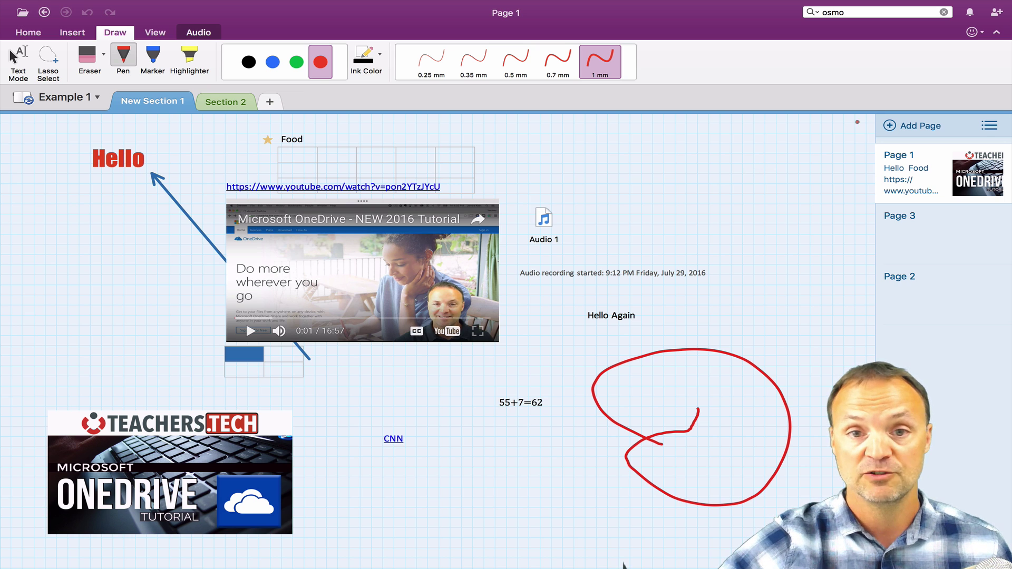
Examine the notebook's sharing options, including the invitation form with its Can Edit permission and the Send Page option
{"action": "left_click", "coordinate": [997, 15]}
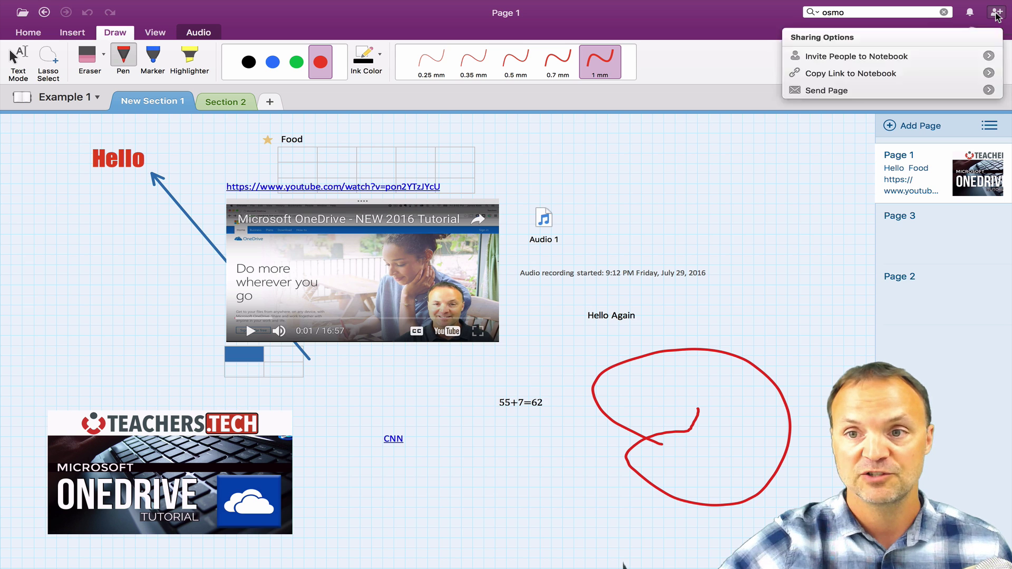
{"action": "left_click", "coordinate": [865, 58]}
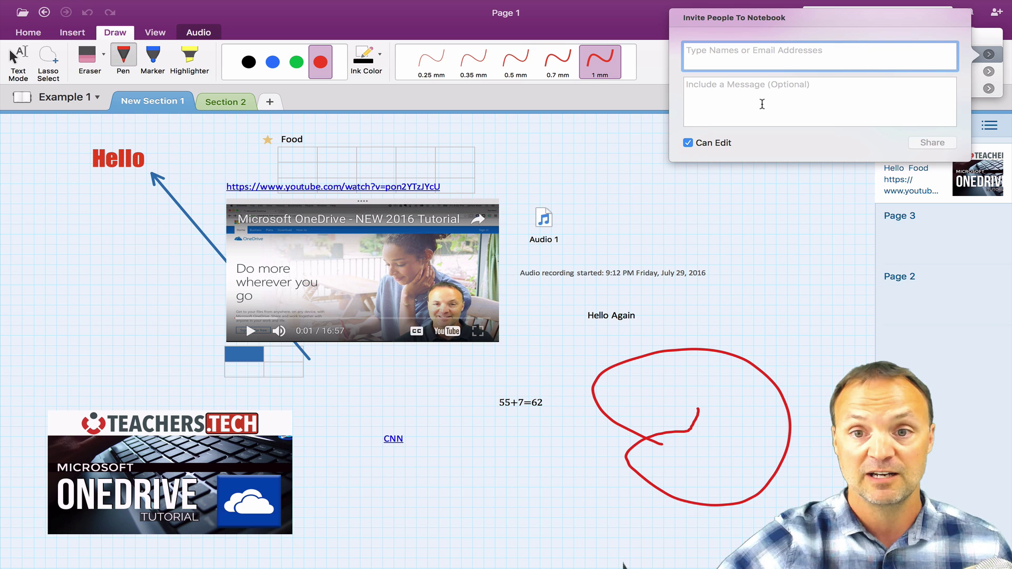
{"action": "left_click", "coordinate": [689, 144]}
{"action": "left_click", "coordinate": [689, 144]}
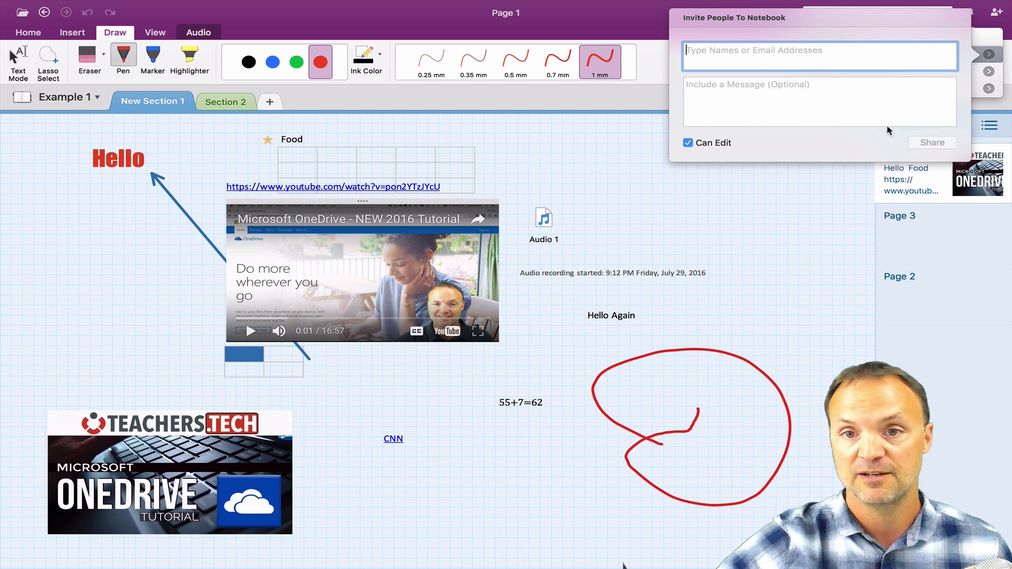
{"action": "left_click", "coordinate": [736, 230]}
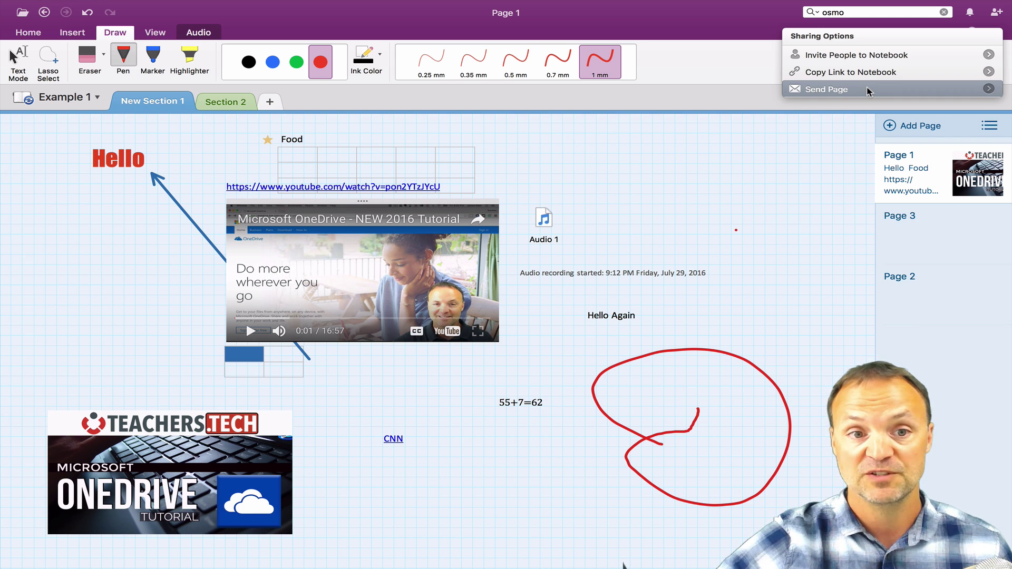
{"action": "mouse_move", "coordinate": [868, 90]}
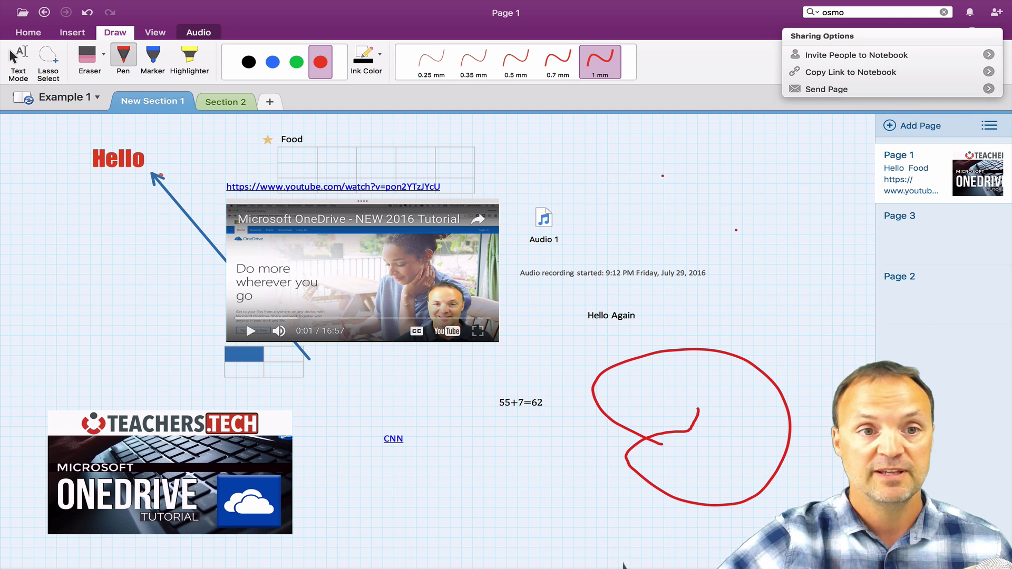
{"action": "left_click", "coordinate": [74, 34]}
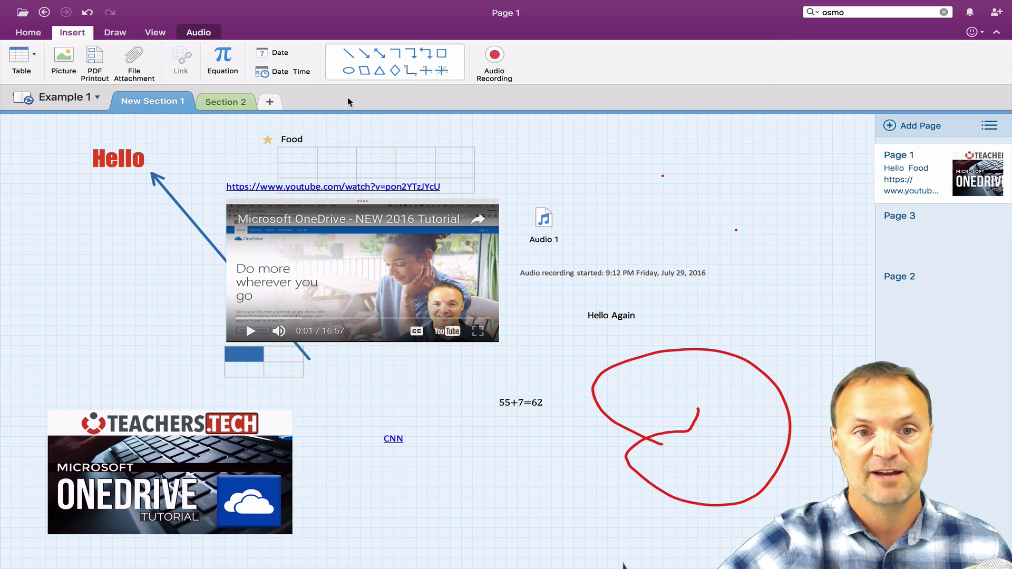
{"action": "left_click", "coordinate": [113, 34]}
{"action": "left_click", "coordinate": [155, 34]}
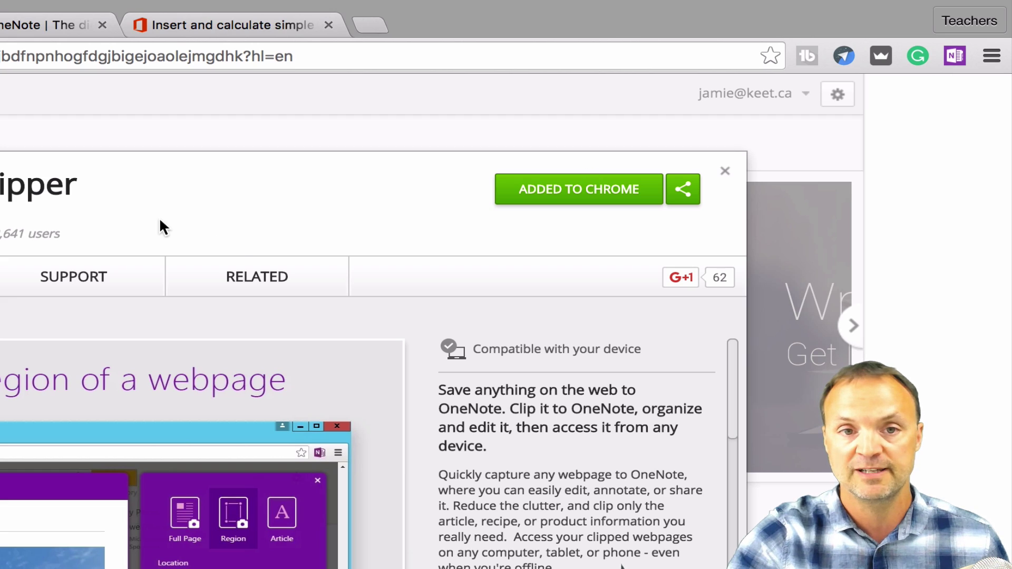
Start the OneNote Web Clipper on the browser's Office support page about simple math equations and look through the article preview
{"action": "left_click", "coordinate": [221, 25]}
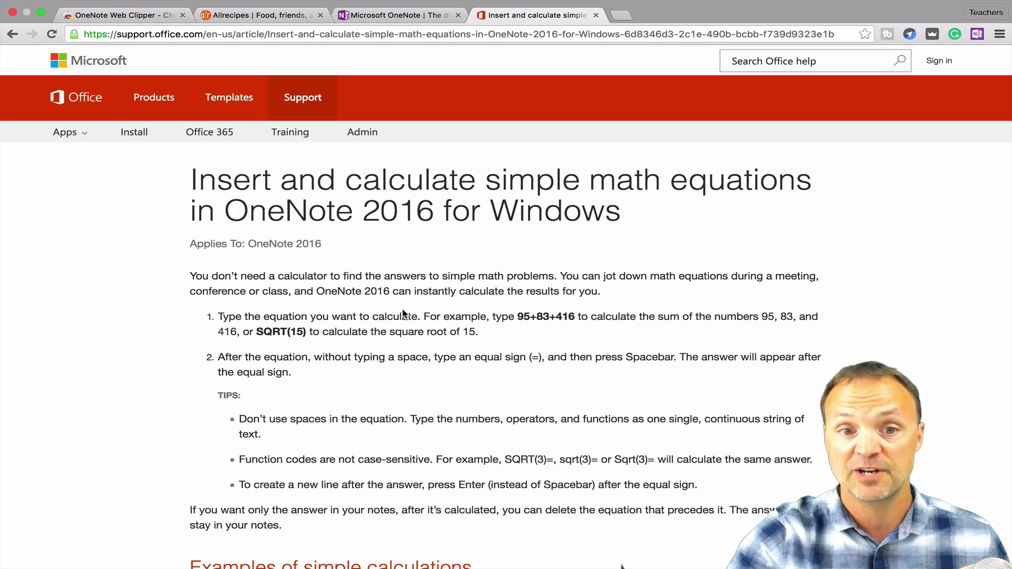
{"action": "scroll", "coordinate": [404, 313], "scroll_direction": "down", "scroll_amount": 3}
{"action": "scroll", "coordinate": [404, 313], "scroll_direction": "up", "scroll_amount": 2}
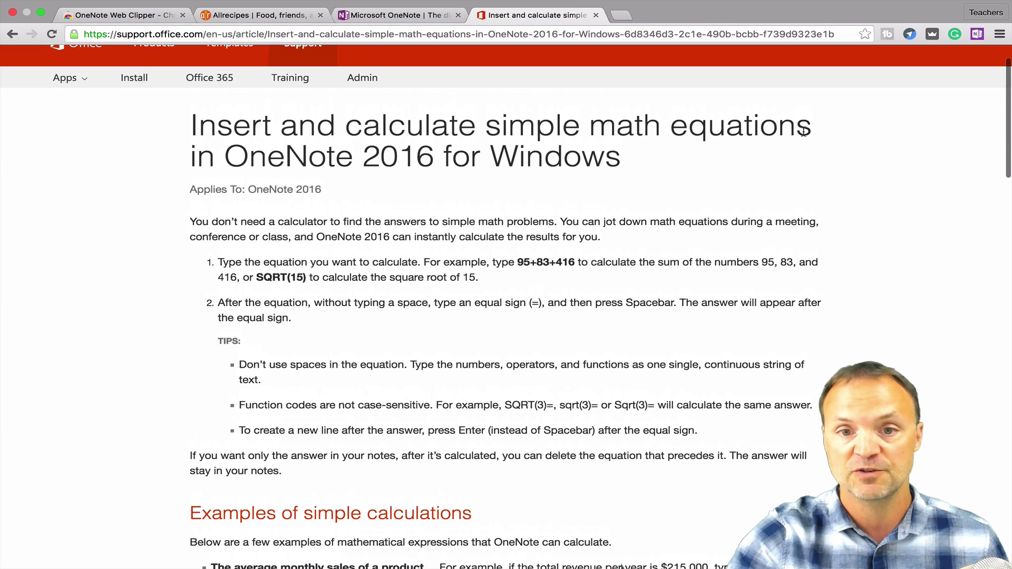
{"action": "left_click", "coordinate": [976, 34]}
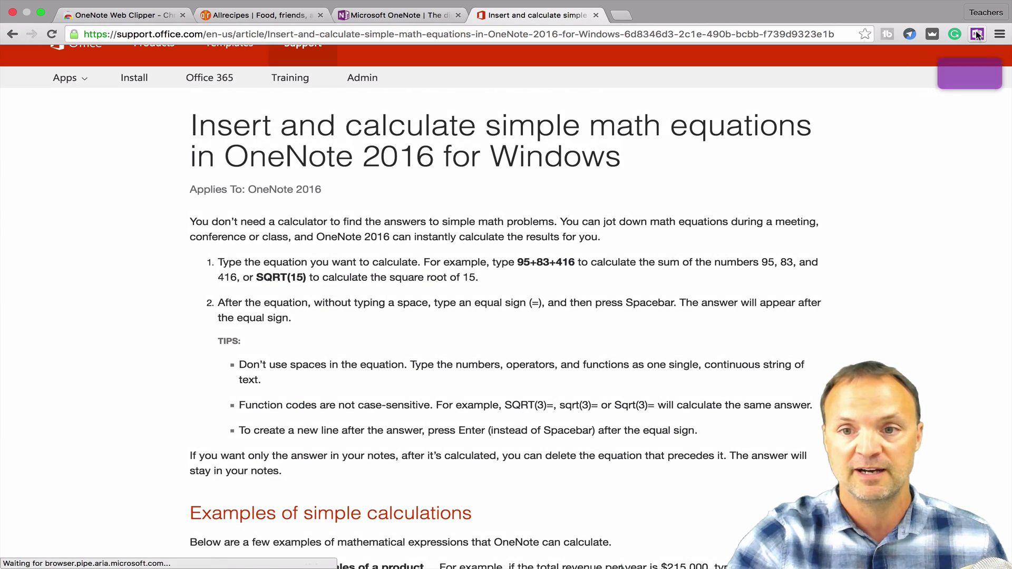
{"action": "left_click", "coordinate": [977, 34]}
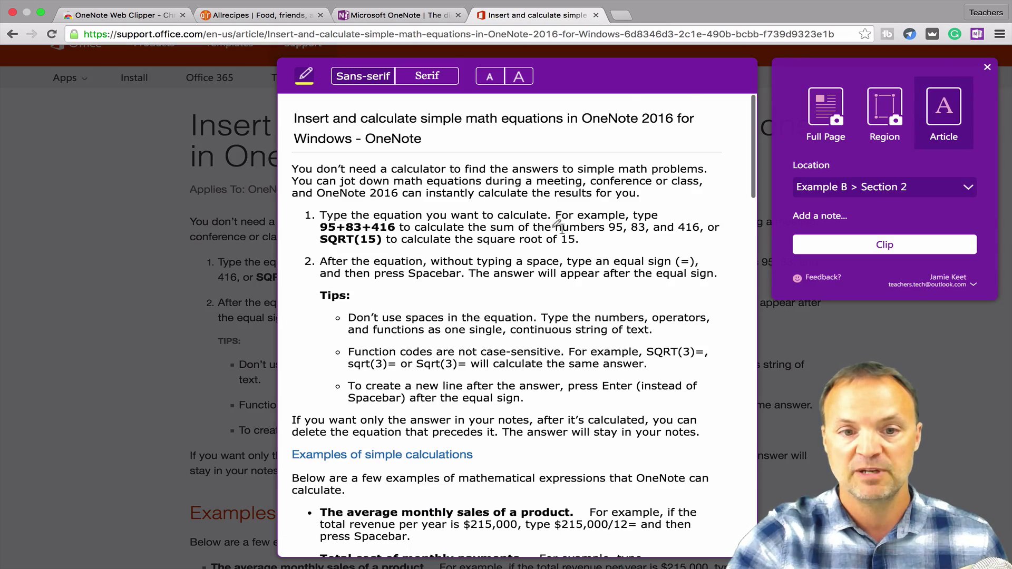
{"action": "scroll", "coordinate": [560, 227], "scroll_direction": "down", "scroll_amount": 20}
{"action": "scroll", "coordinate": [560, 228], "scroll_direction": "up", "scroll_amount": 8}
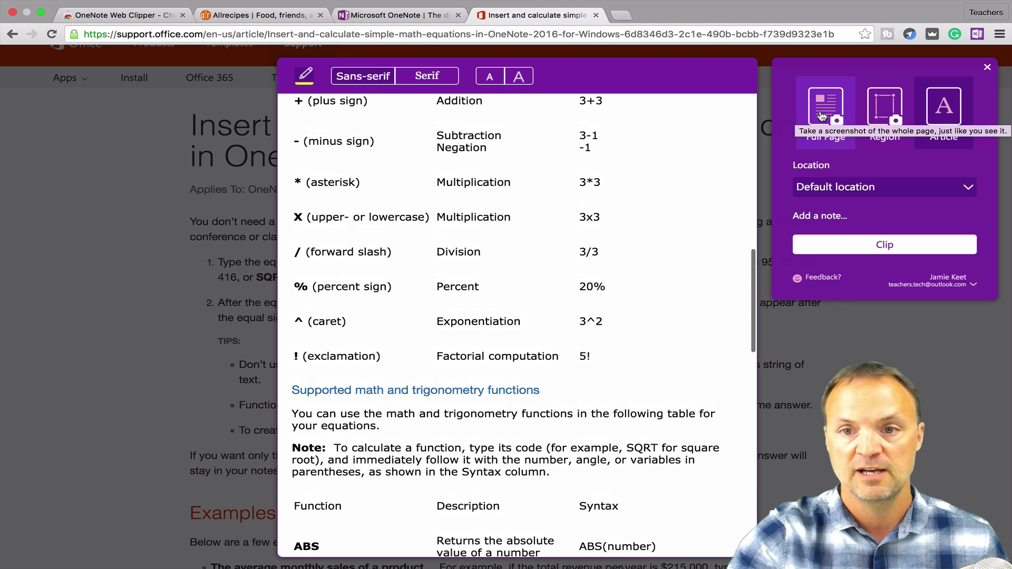
Try the Full Page clip mode, and capture a region covering the article's introduction, numbered steps and tips
{"action": "left_click", "coordinate": [821, 115]}
{"action": "scroll", "coordinate": [582, 233], "scroll_direction": "down", "scroll_amount": 5}
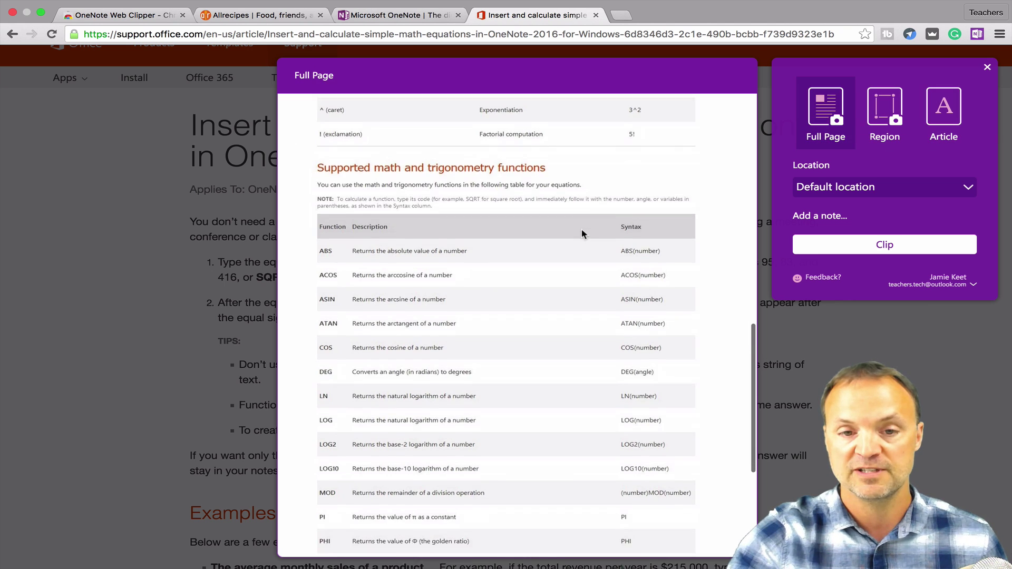
{"action": "scroll", "coordinate": [583, 233], "scroll_direction": "up", "scroll_amount": 8}
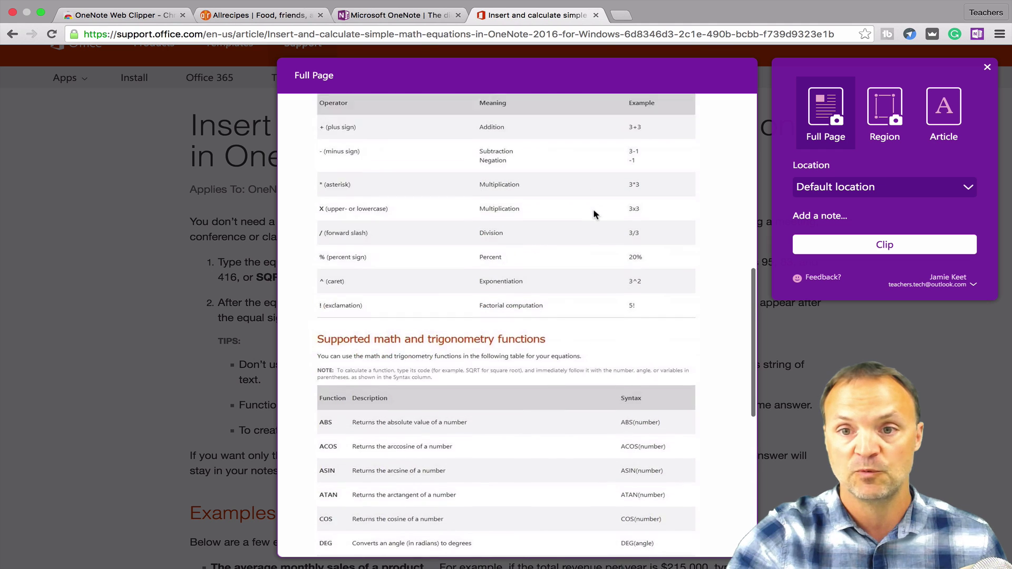
{"action": "left_click", "coordinate": [886, 113]}
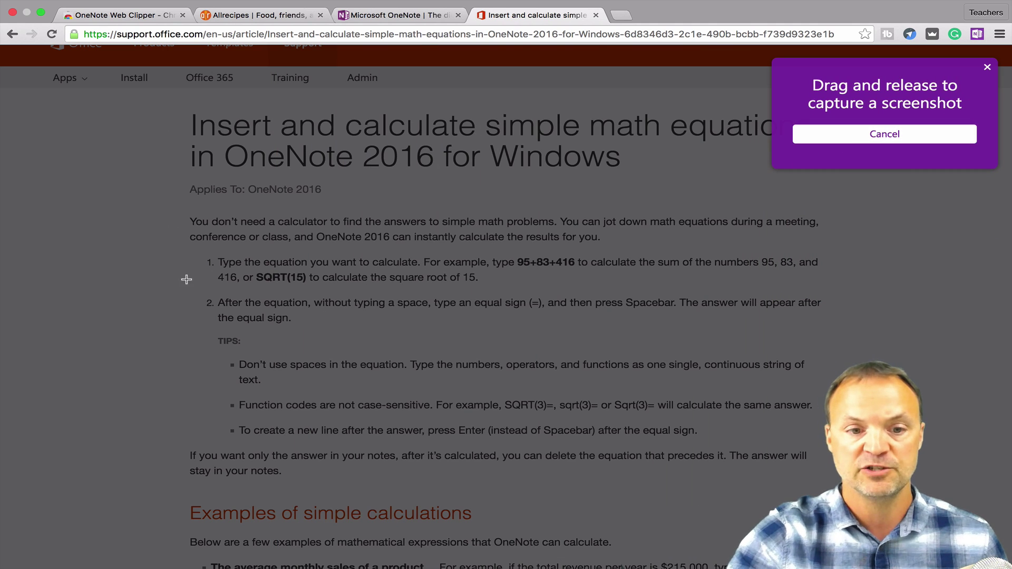
{"action": "left_click_drag", "start_coordinate": [169, 211], "coordinate": [867, 471]}
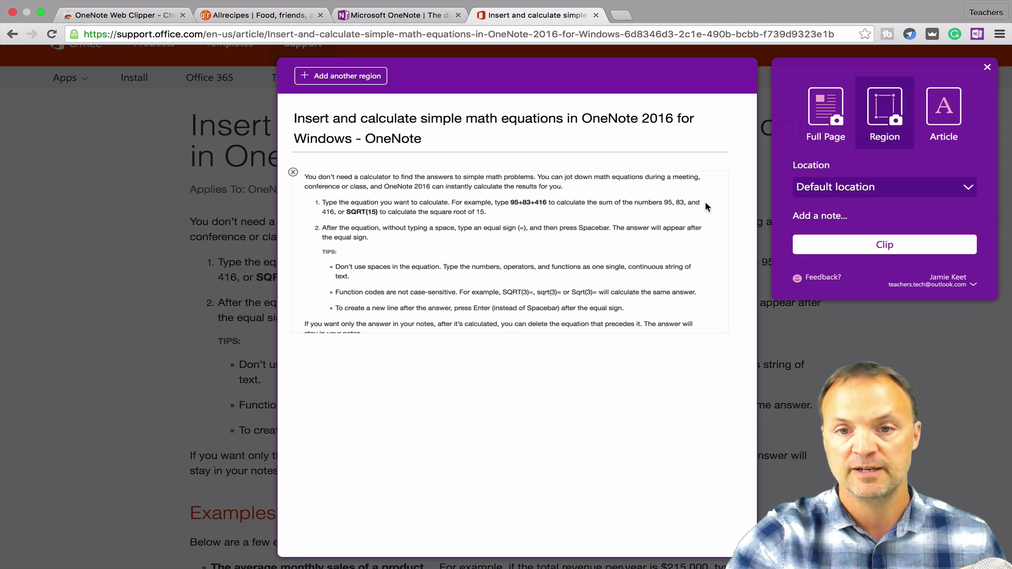
Clip the support page as an article into New Section 1 of the Example 2 notebook
{"action": "left_click", "coordinate": [948, 113]}
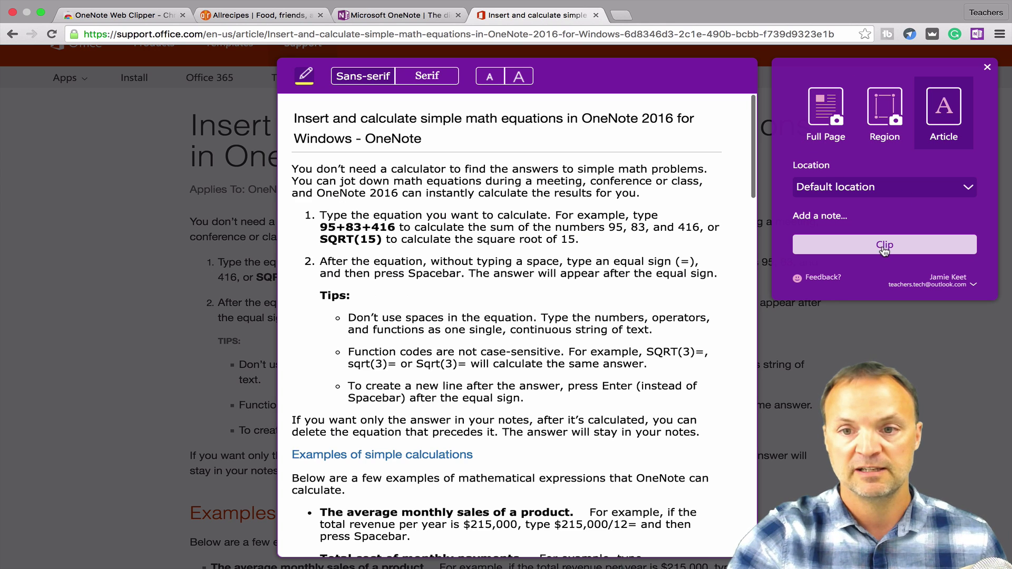
{"action": "left_click", "coordinate": [863, 193]}
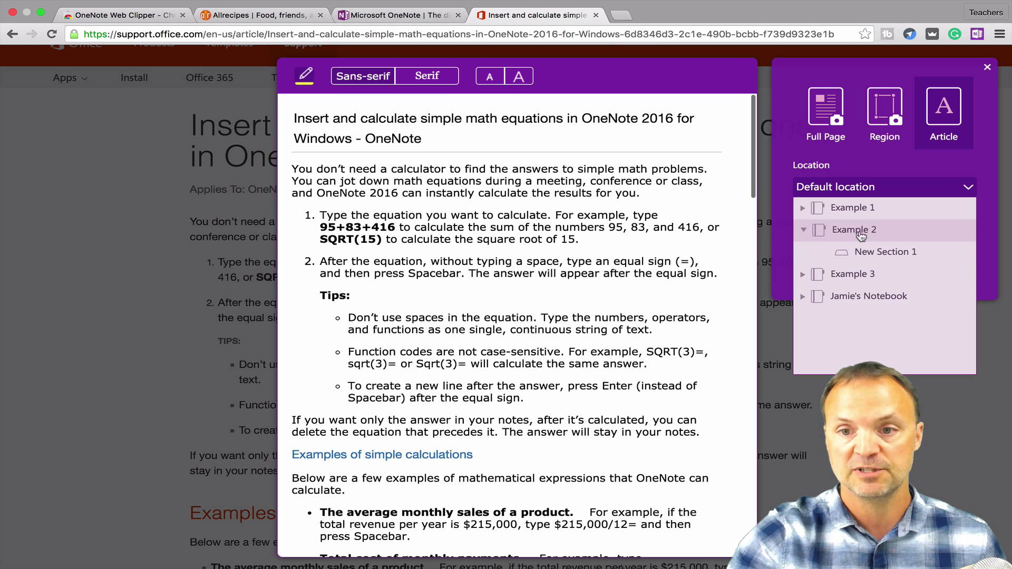
{"action": "left_click", "coordinate": [886, 252]}
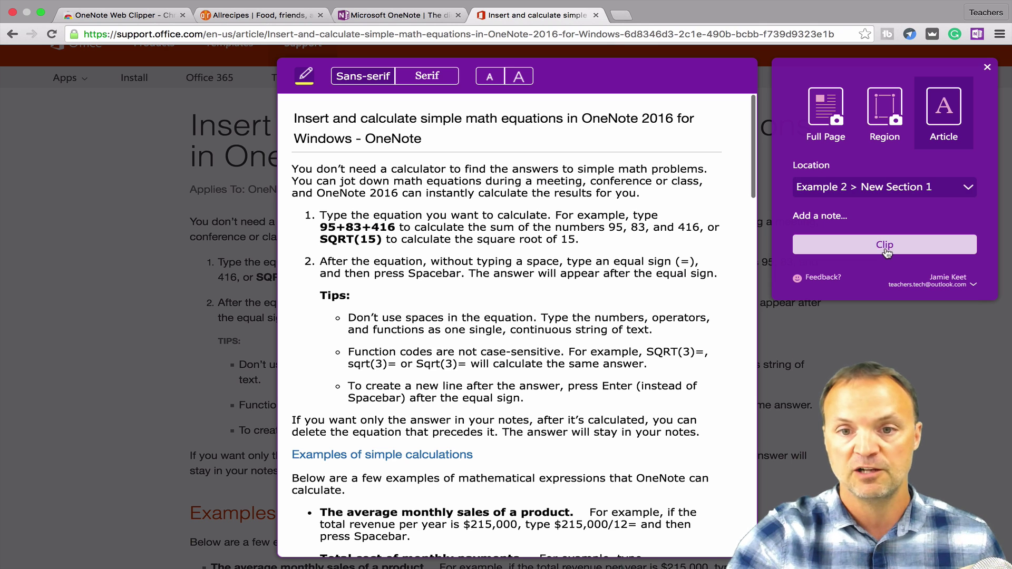
{"action": "left_click", "coordinate": [885, 246]}
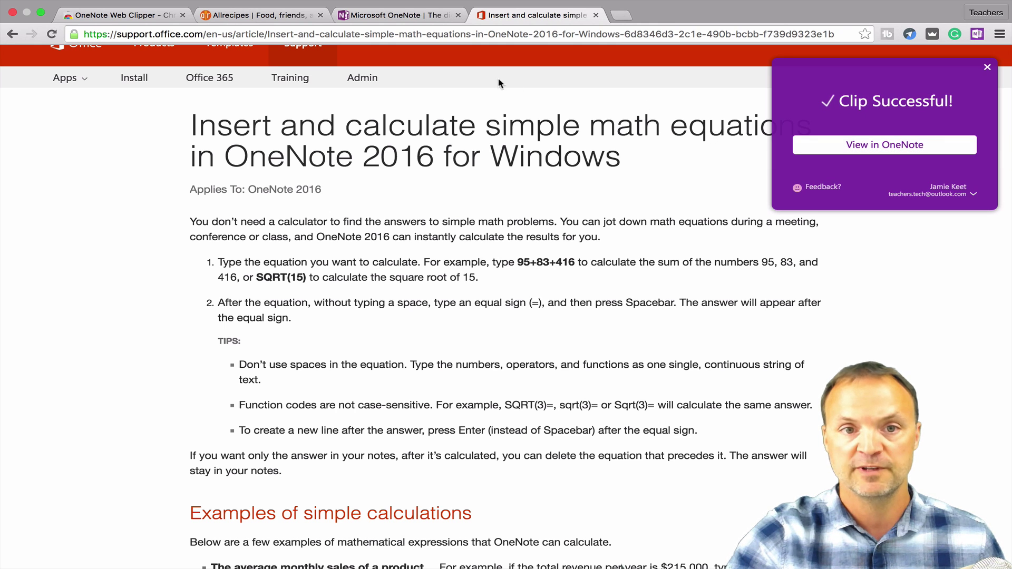
Switch to the Allrecipes page and open the Homemade Black Bean Veggie Burgers recipe
{"action": "left_click", "coordinate": [251, 15]}
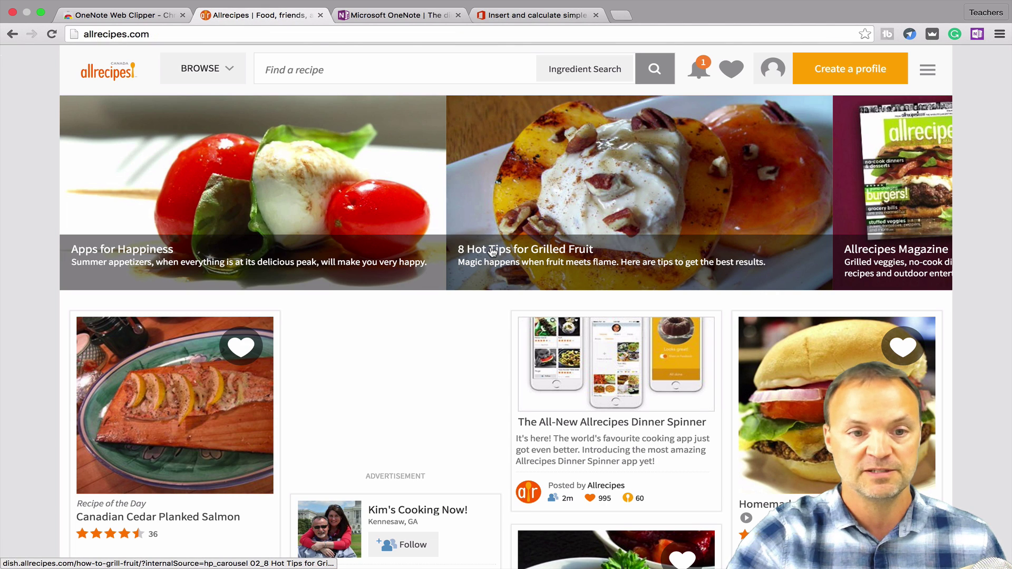
{"action": "scroll", "coordinate": [491, 251], "scroll_direction": "down", "scroll_amount": 2}
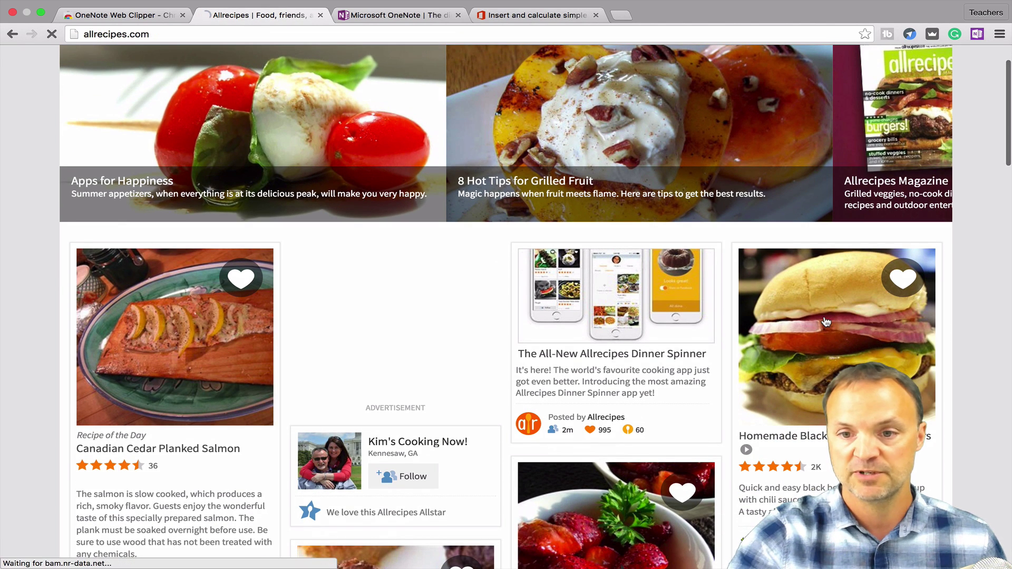
{"action": "left_click", "coordinate": [826, 322]}
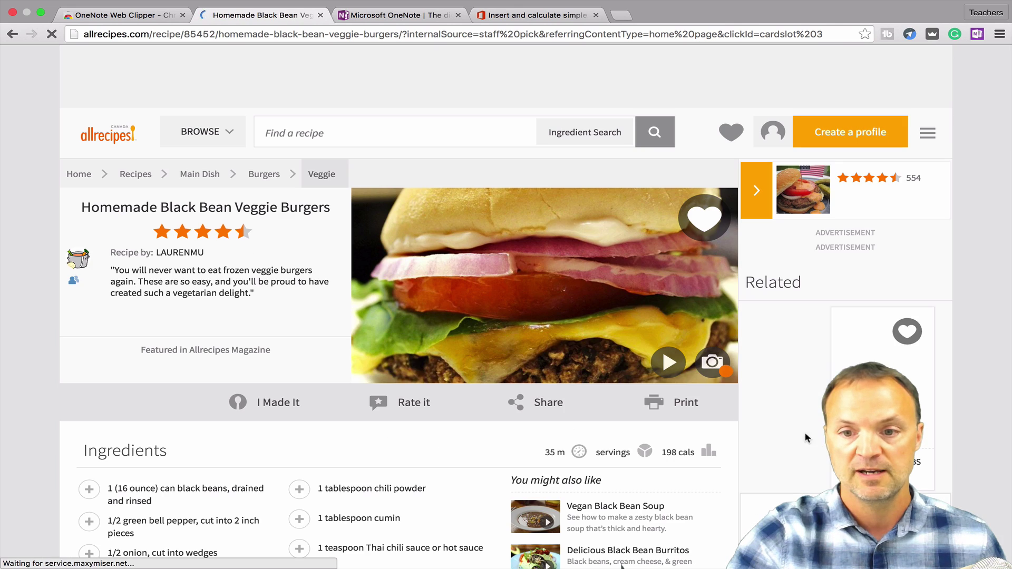
{"action": "scroll", "coordinate": [364, 352], "scroll_direction": "down", "scroll_amount": 2}
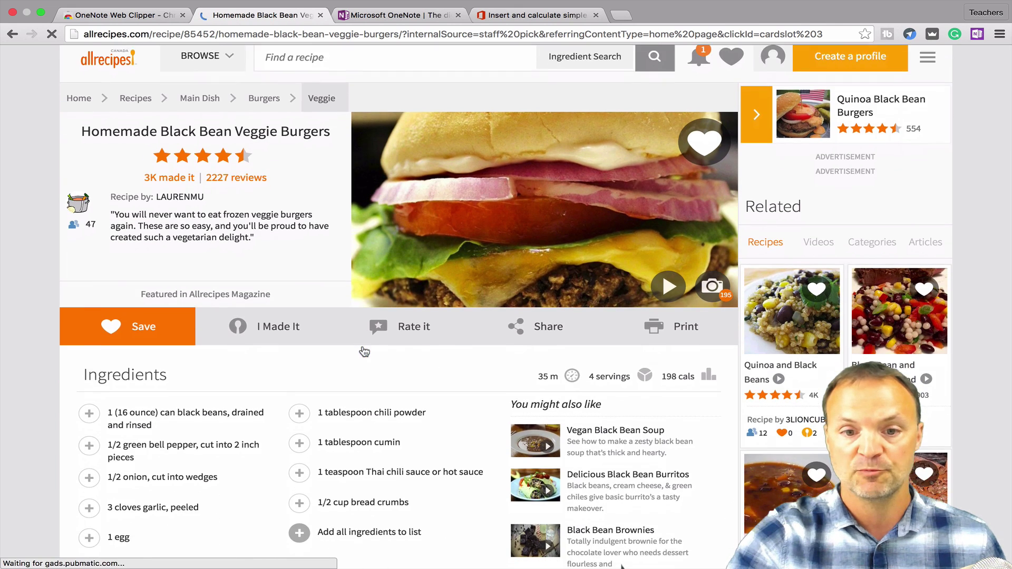
{"action": "scroll", "coordinate": [365, 351], "scroll_direction": "up", "scroll_amount": 2}
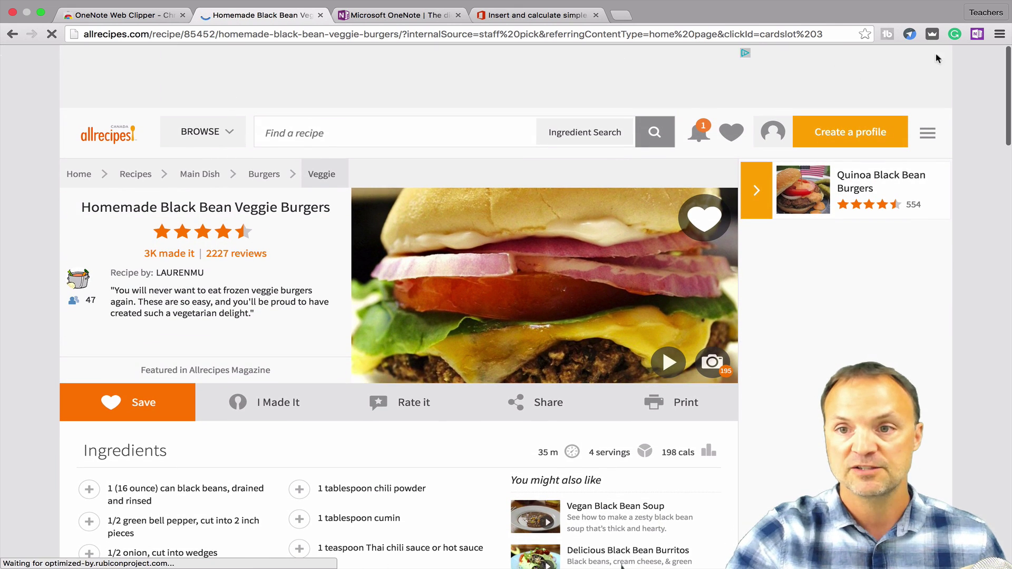
Start the OneNote Web Clipper on the Homemade Black Bean Veggie Burgers page and look through the Recipe preview
{"action": "left_click", "coordinate": [977, 34]}
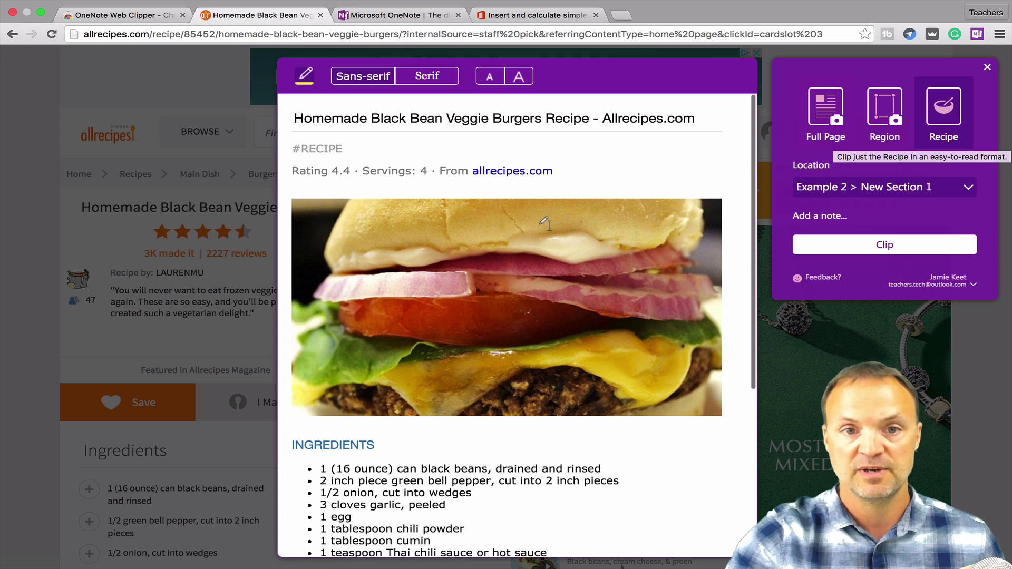
{"action": "scroll", "coordinate": [549, 224], "scroll_direction": "down", "scroll_amount": 5}
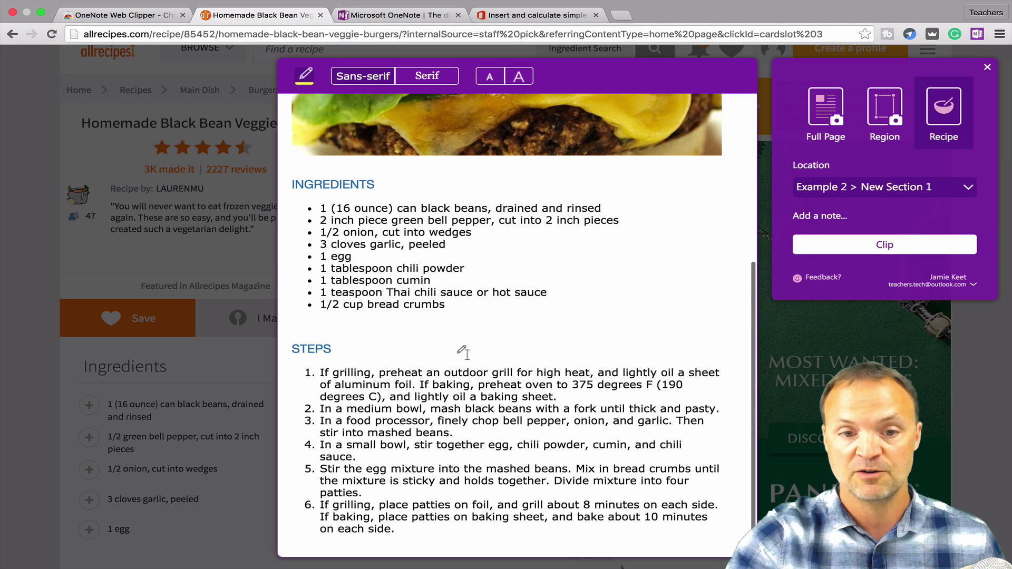
{"action": "scroll", "coordinate": [464, 354], "scroll_direction": "up", "scroll_amount": 2}
{"action": "scroll", "coordinate": [463, 345], "scroll_direction": "down", "scroll_amount": 2}
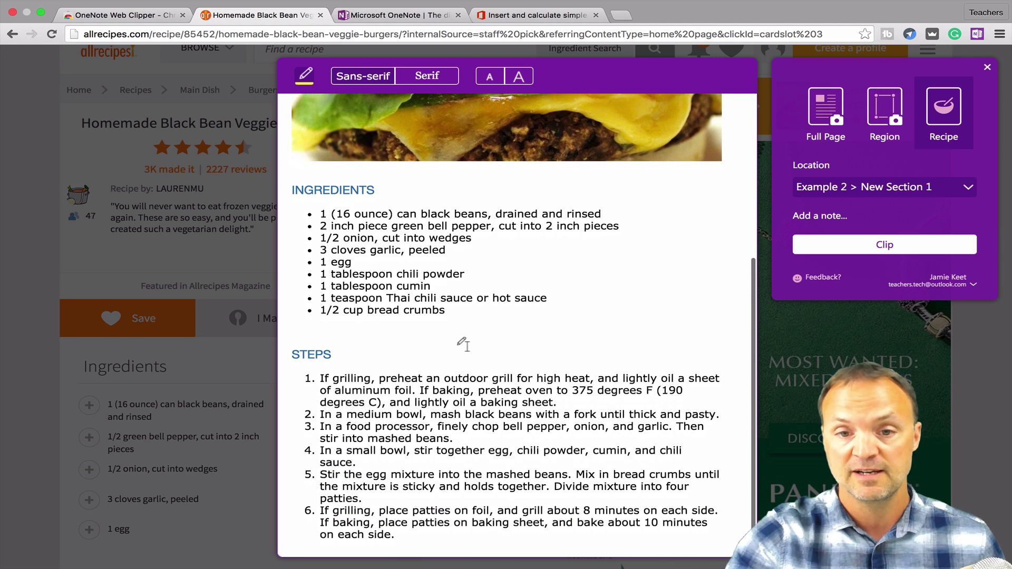
{"action": "scroll", "coordinate": [463, 344], "scroll_direction": "up", "scroll_amount": 1}
Clip the recipe page in Full Page mode into New Section 1 of the Example 3 notebook
{"action": "left_click", "coordinate": [821, 109]}
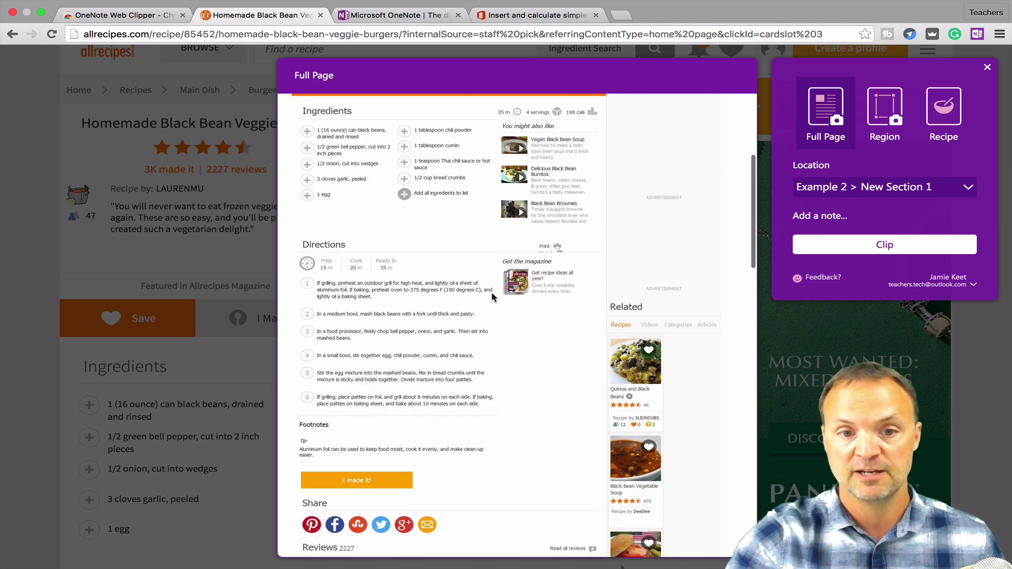
{"action": "left_click", "coordinate": [932, 138]}
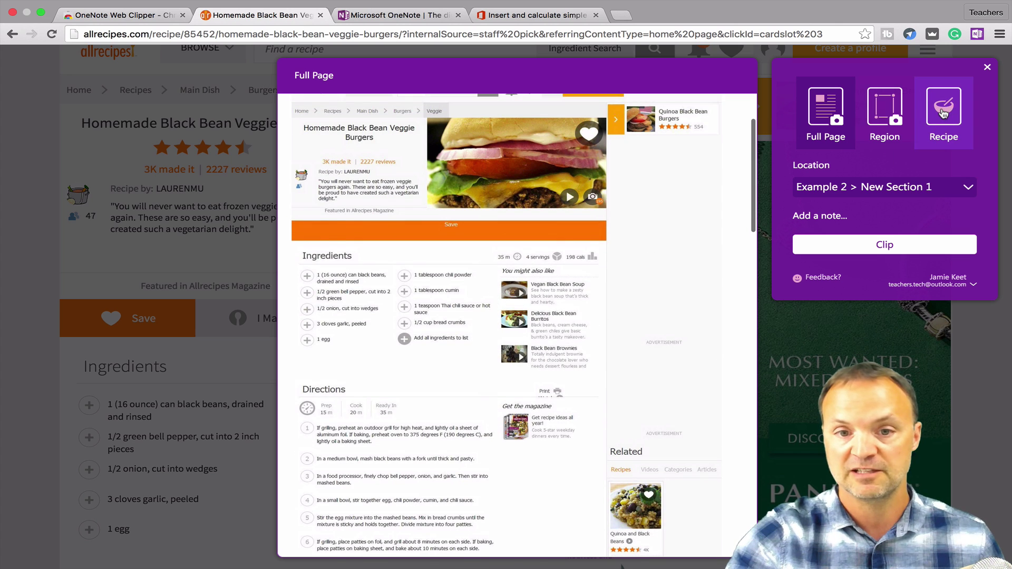
{"action": "left_click", "coordinate": [837, 116]}
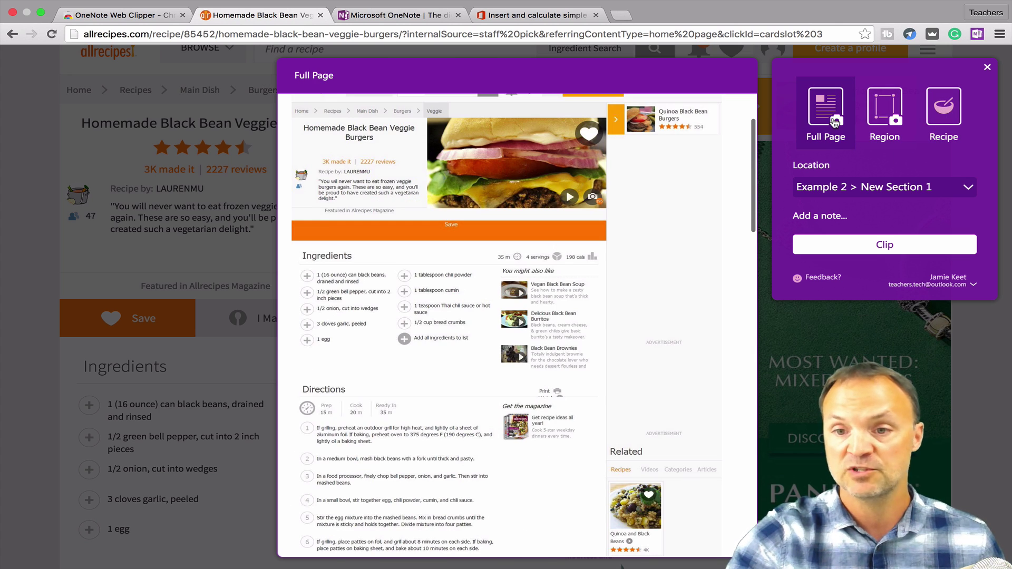
{"action": "left_click", "coordinate": [906, 191]}
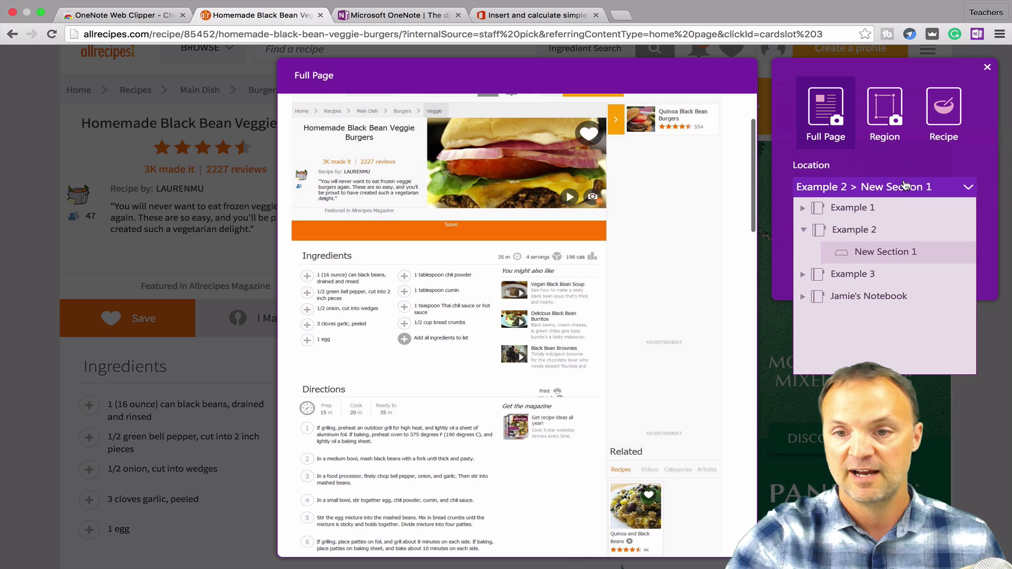
{"action": "left_click", "coordinate": [892, 214]}
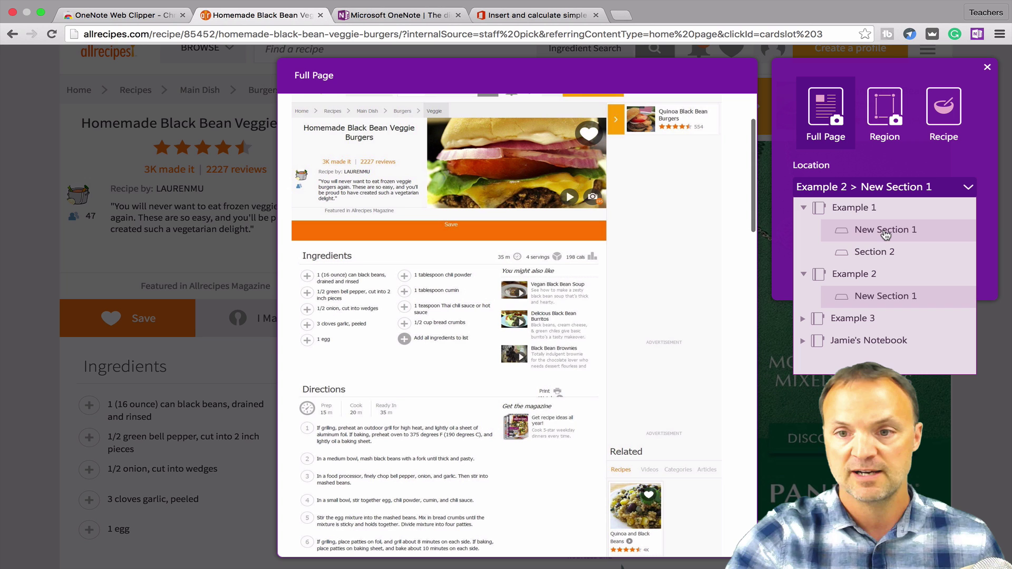
{"action": "left_click", "coordinate": [859, 321]}
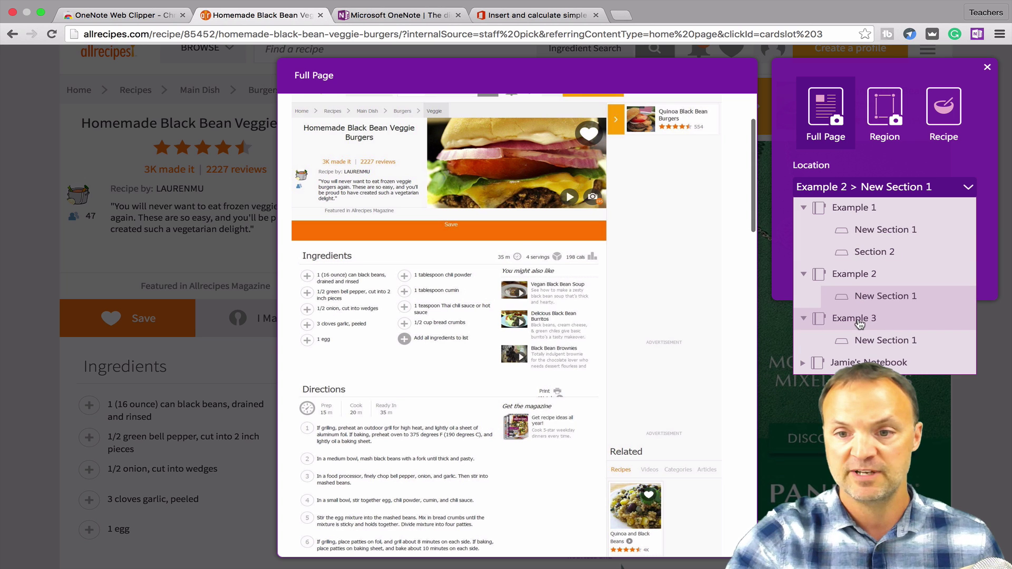
{"action": "left_click", "coordinate": [878, 340]}
{"action": "left_click", "coordinate": [878, 253]}
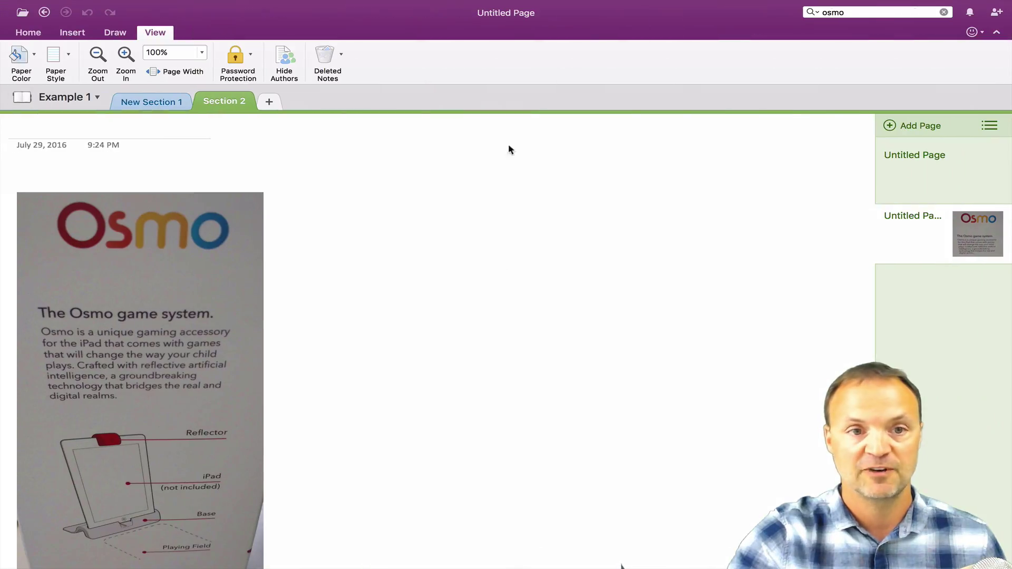
Switch to OneNote and check the Example 1, Example 2 and Example 3 notebooks for the clipped pages
{"action": "left_click", "coordinate": [58, 100]}
{"action": "left_click", "coordinate": [63, 147]}
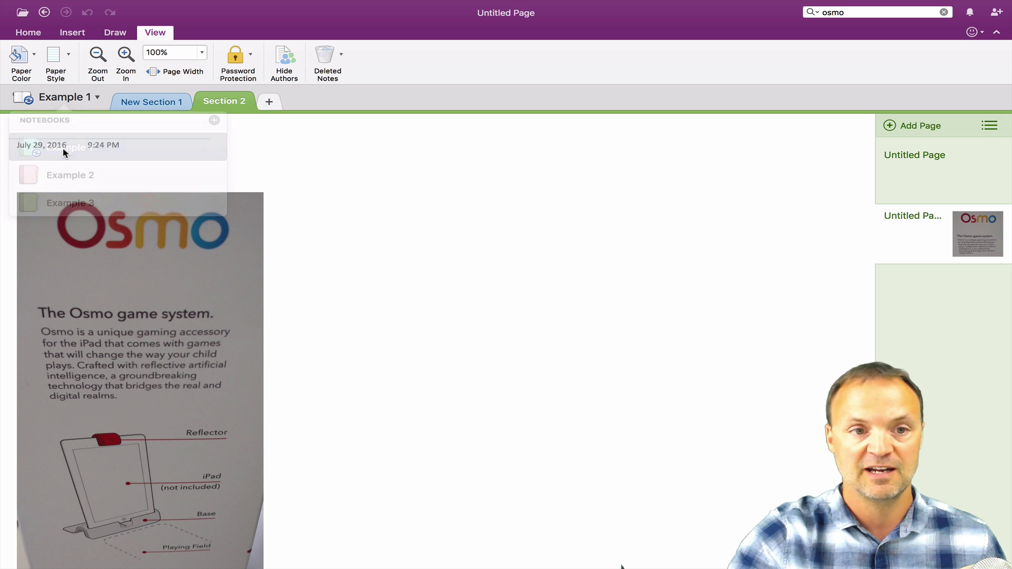
{"action": "left_click", "coordinate": [73, 105]}
{"action": "left_click", "coordinate": [68, 175]}
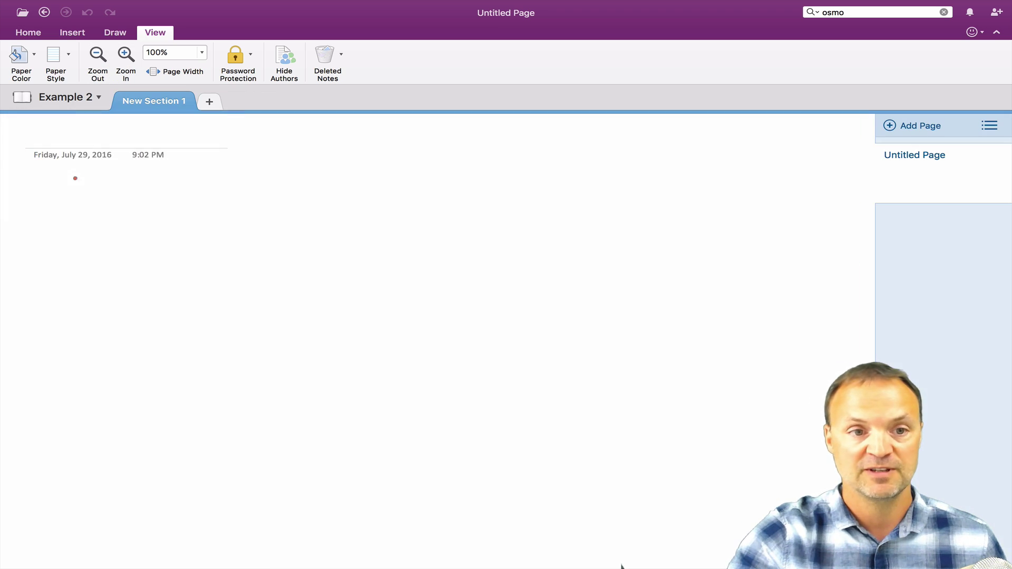
{"action": "left_click", "coordinate": [78, 104]}
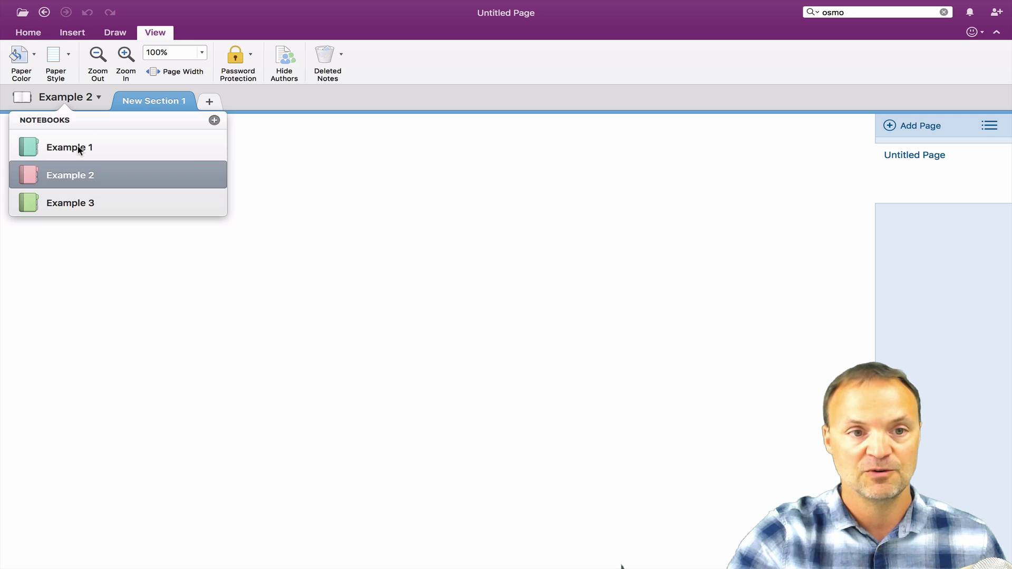
{"action": "left_click", "coordinate": [80, 147]}
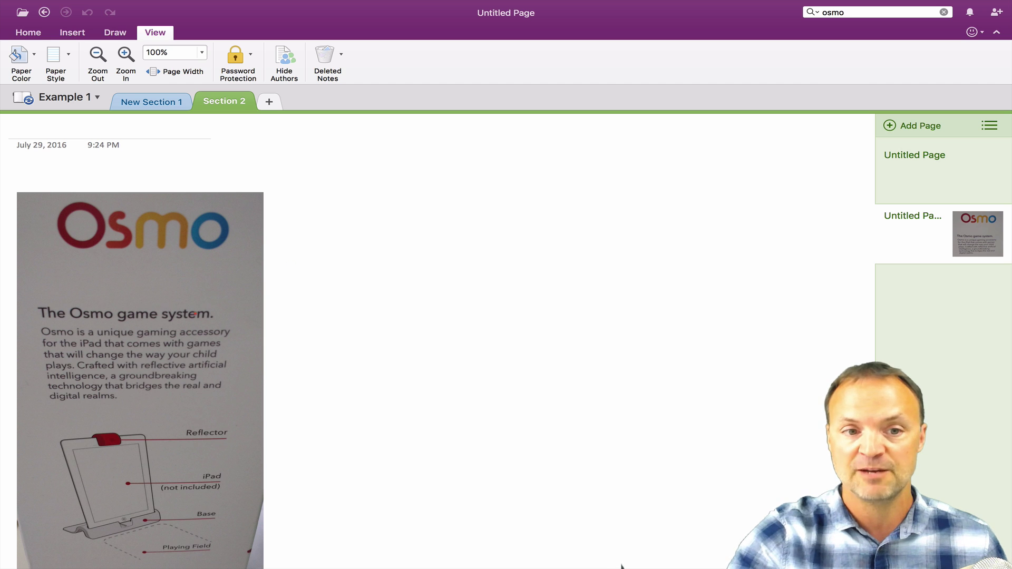
{"action": "left_click", "coordinate": [83, 100]}
{"action": "left_click", "coordinate": [81, 205]}
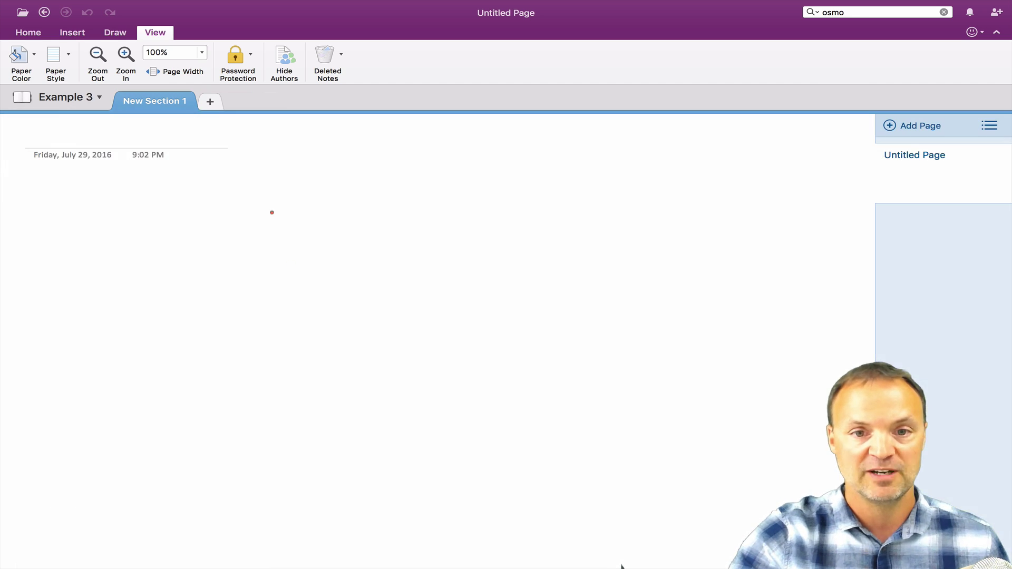
{"action": "left_click", "coordinate": [99, 97]}
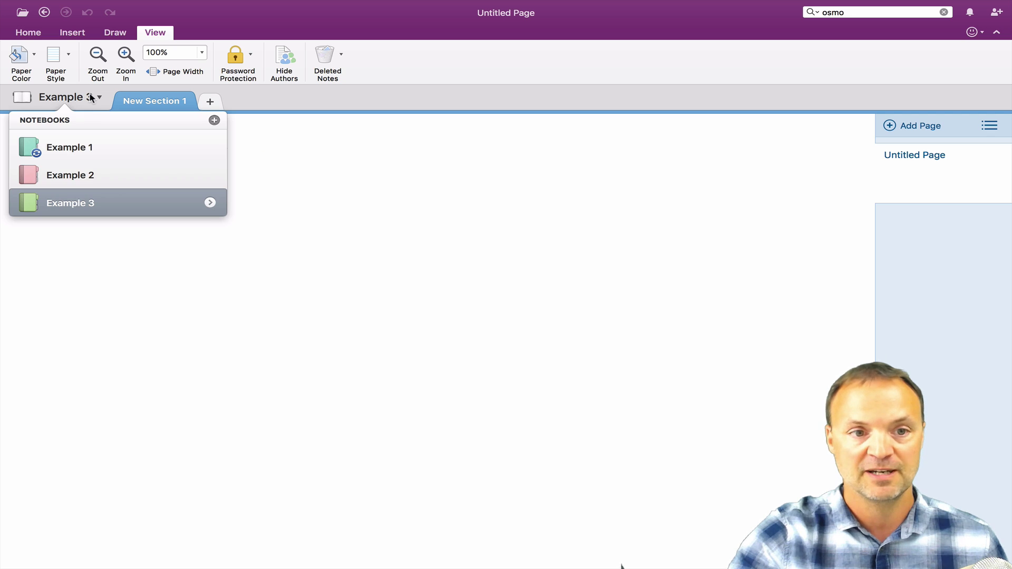
{"action": "left_click", "coordinate": [110, 176]}
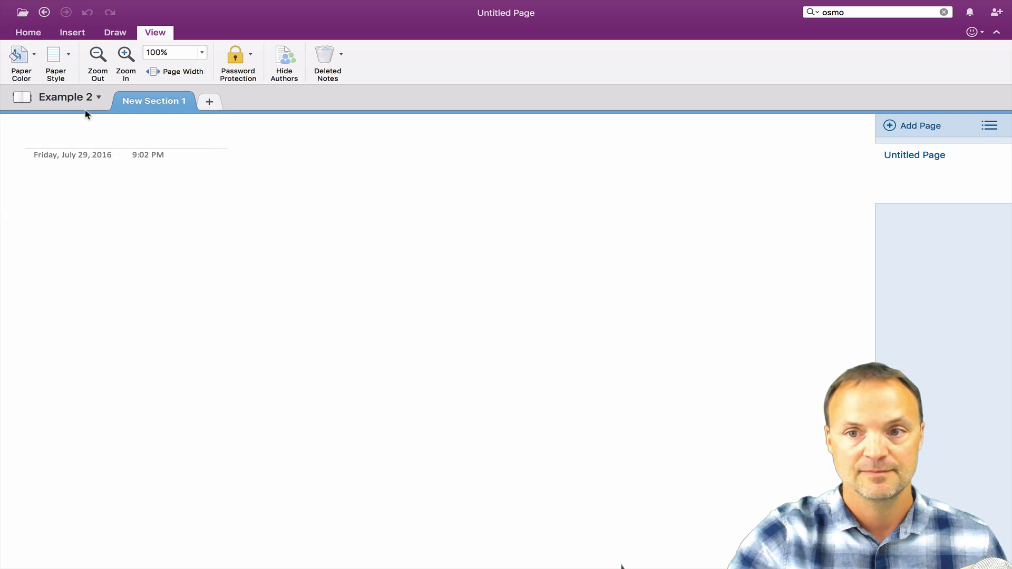
Return to the Example 1 notebook and check the first page of Section 2 and the contents of New Section 1
{"action": "left_click", "coordinate": [55, 100]}
{"action": "left_click", "coordinate": [76, 146]}
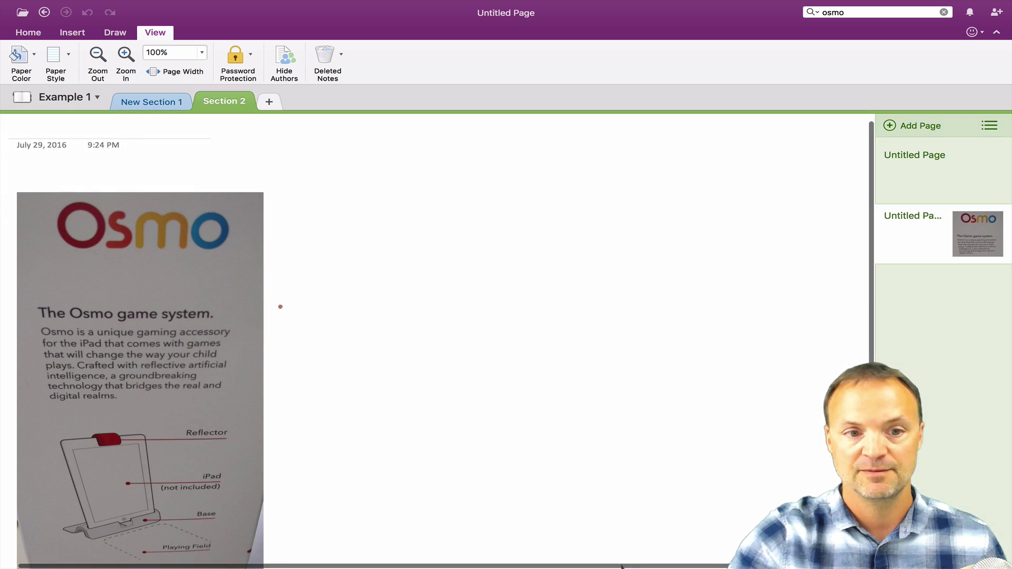
{"action": "left_click", "coordinate": [913, 192]}
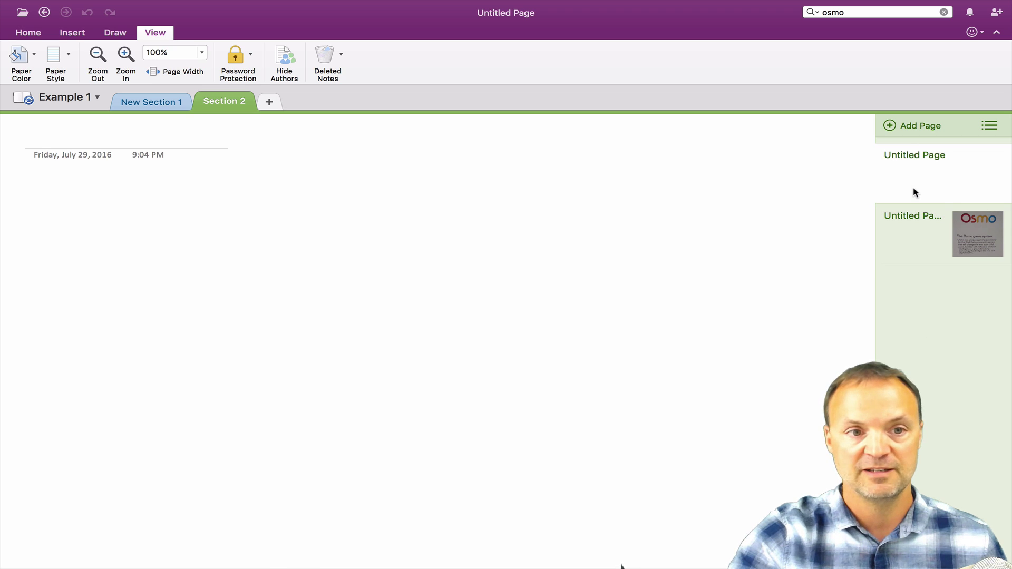
{"action": "left_click", "coordinate": [140, 103]}
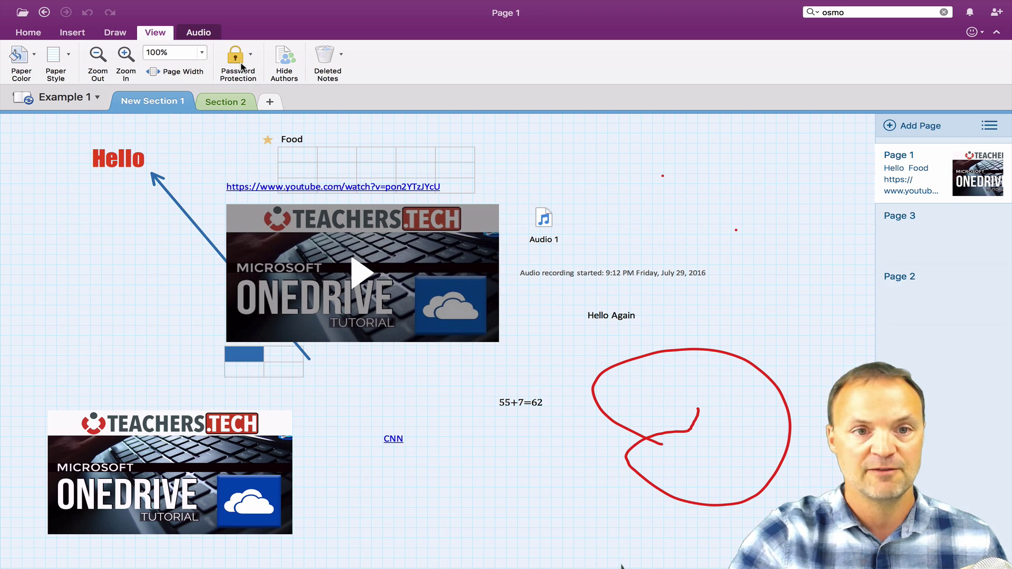
{"action": "left_click", "coordinate": [221, 104]}
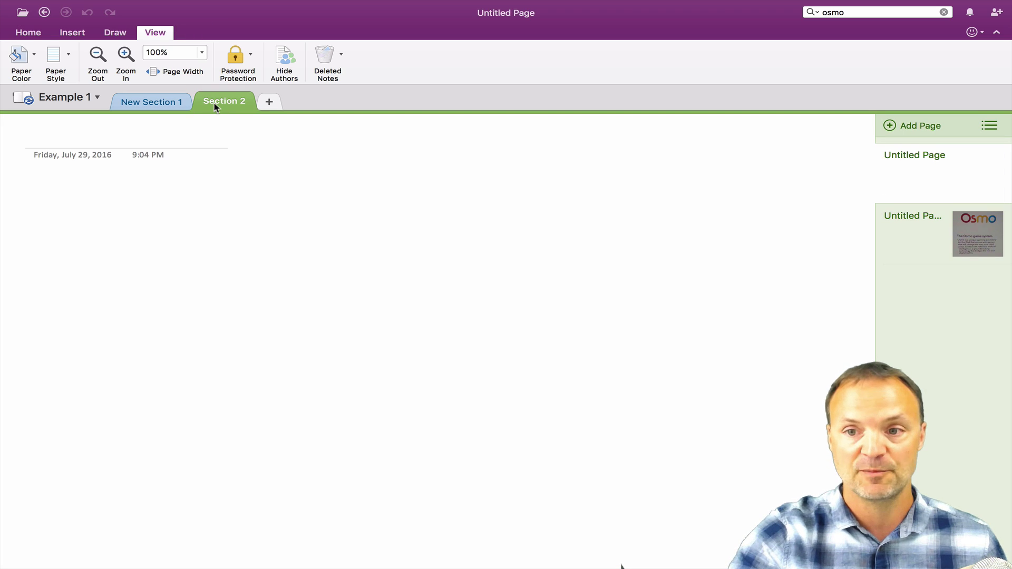
{"action": "left_click", "coordinate": [153, 106]}
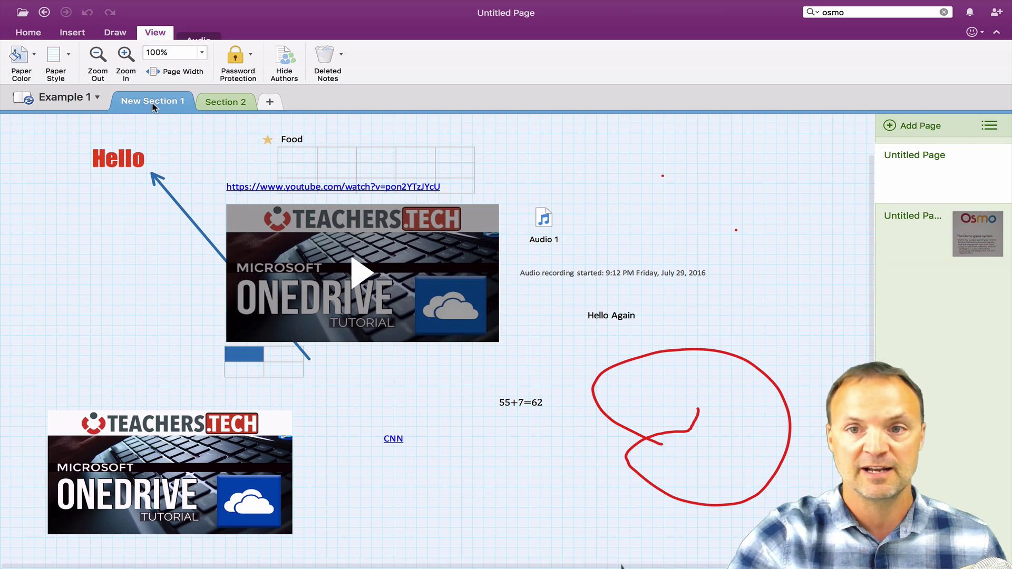
Open the clipped veggie burger recipe page in the Example 3 notebook and look through its contents
{"action": "left_click", "coordinate": [32, 95]}
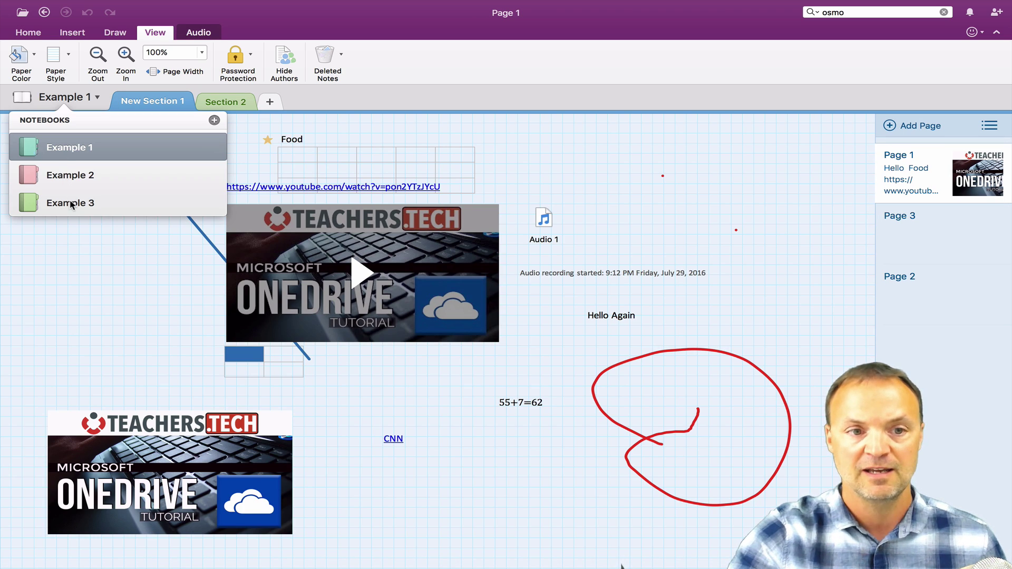
{"action": "left_click", "coordinate": [72, 202]}
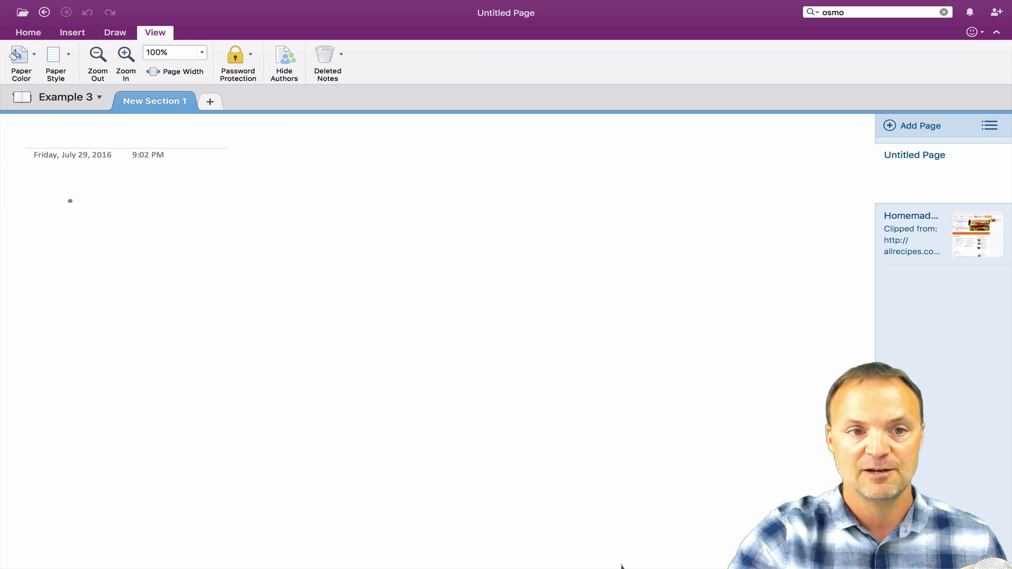
{"action": "left_click", "coordinate": [917, 233]}
{"action": "scroll", "coordinate": [755, 319], "scroll_direction": "down", "scroll_amount": 5}
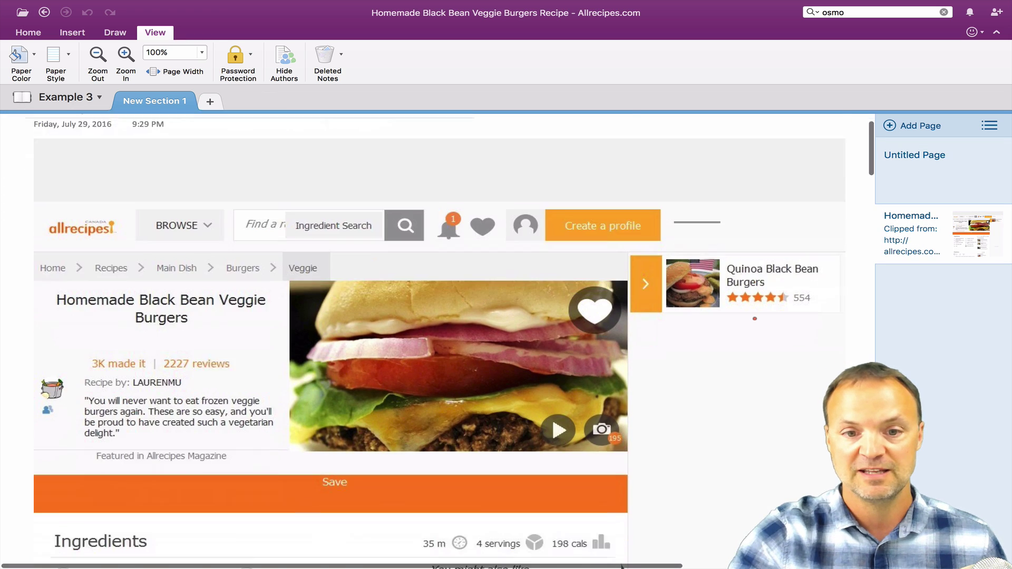
{"action": "scroll", "coordinate": [755, 318], "scroll_direction": "down", "scroll_amount": 2}
{"action": "scroll", "coordinate": [738, 332], "scroll_direction": "up", "scroll_amount": 4}
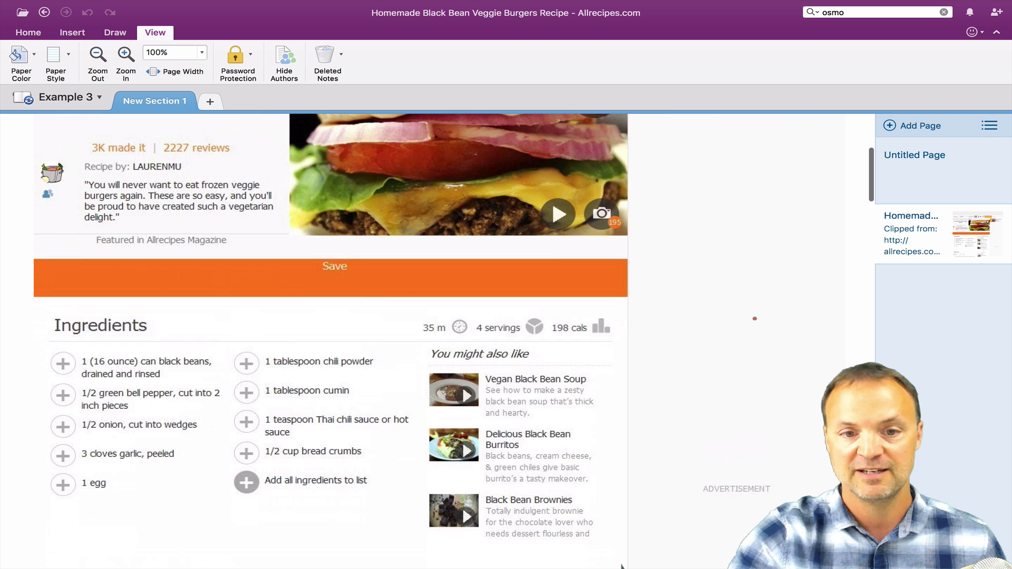
{"action": "scroll", "coordinate": [732, 339], "scroll_direction": "up", "scroll_amount": 4}
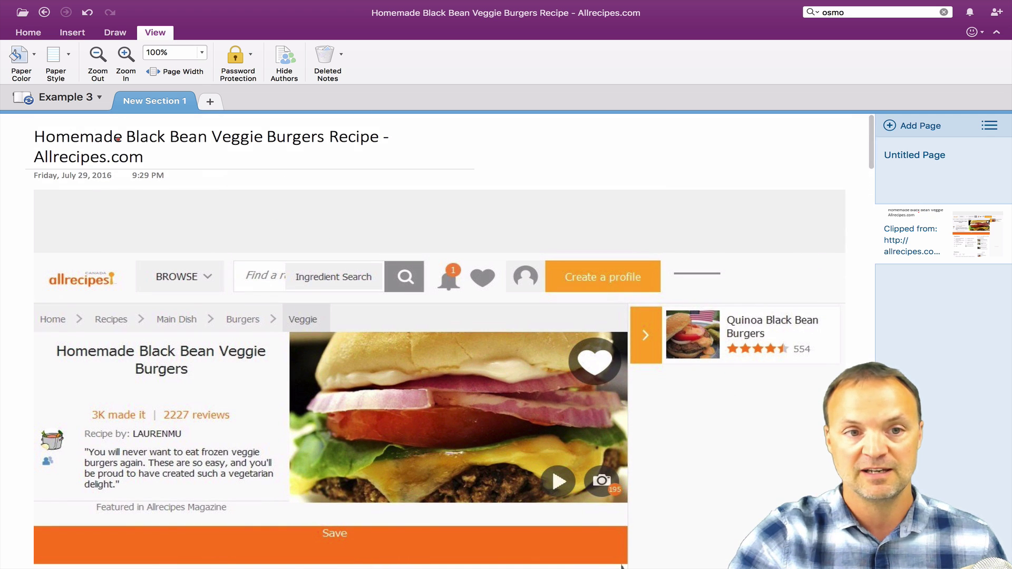
{"action": "scroll", "coordinate": [453, 337], "scroll_direction": "down", "scroll_amount": 2}
{"action": "scroll", "coordinate": [453, 337], "scroll_direction": "up", "scroll_amount": 2}
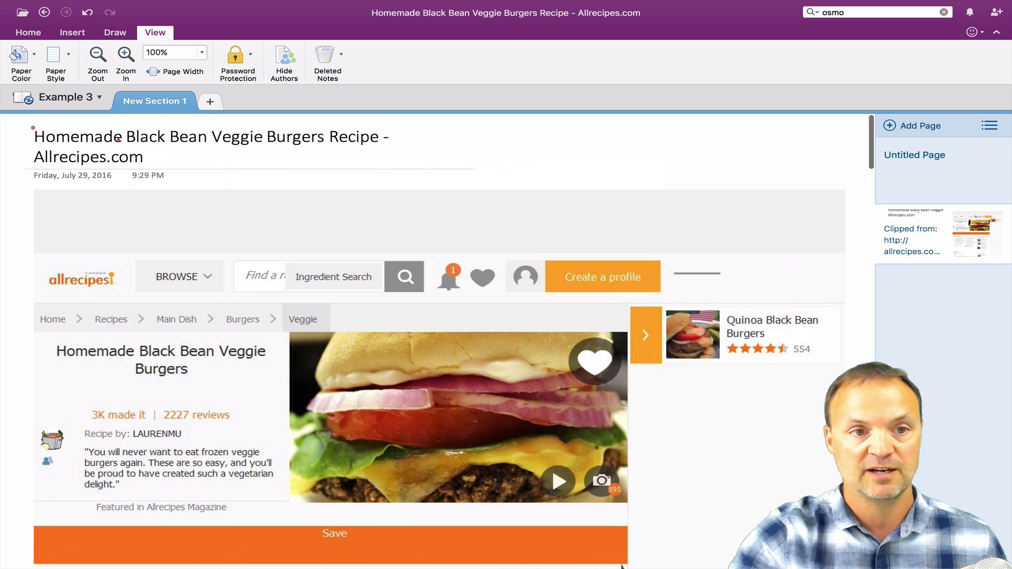
Open the clipped article about simple math equations in the Example 2 notebook and read through it
{"action": "left_click", "coordinate": [63, 99]}
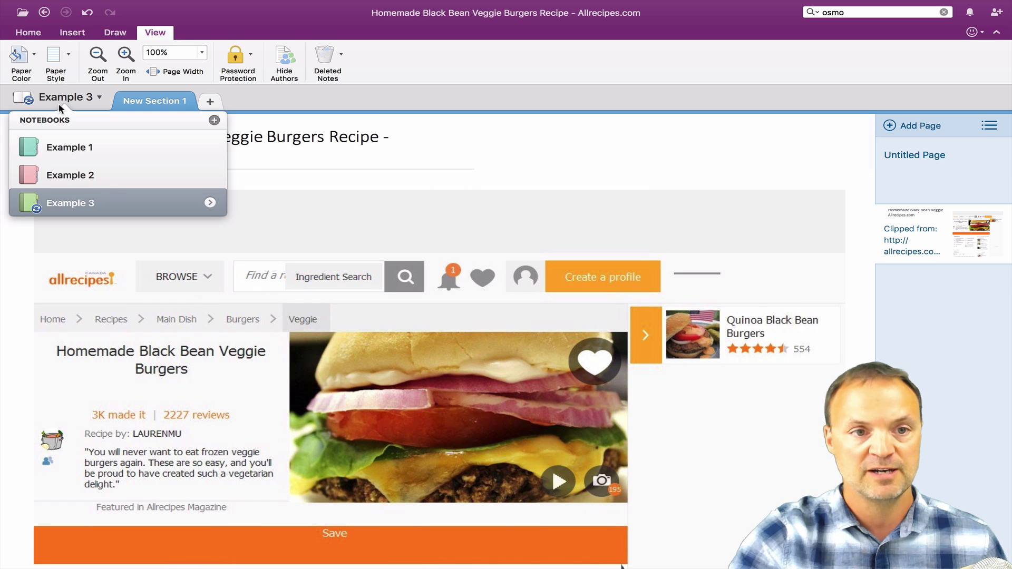
{"action": "left_click", "coordinate": [92, 177]}
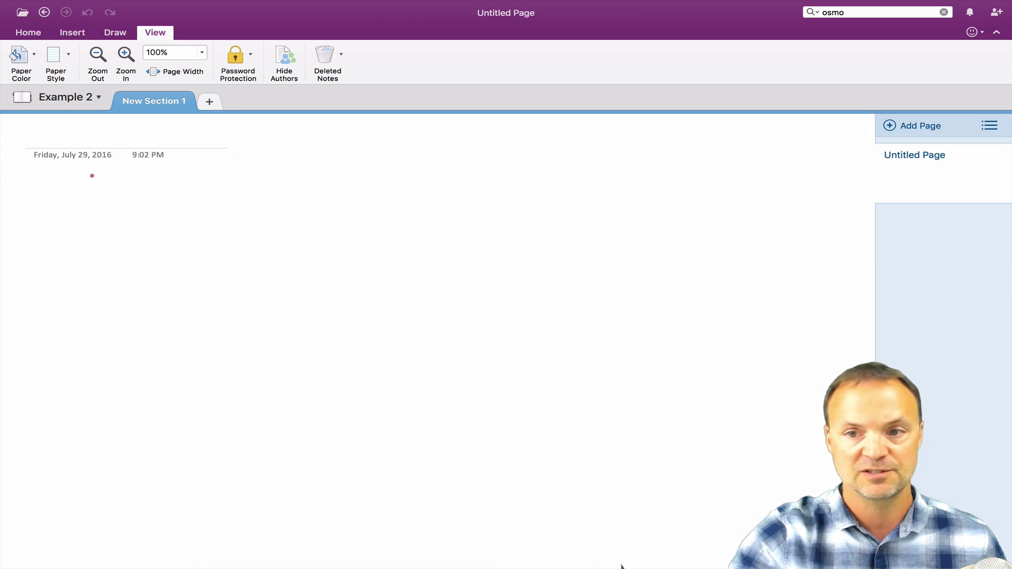
{"action": "left_click", "coordinate": [922, 172]}
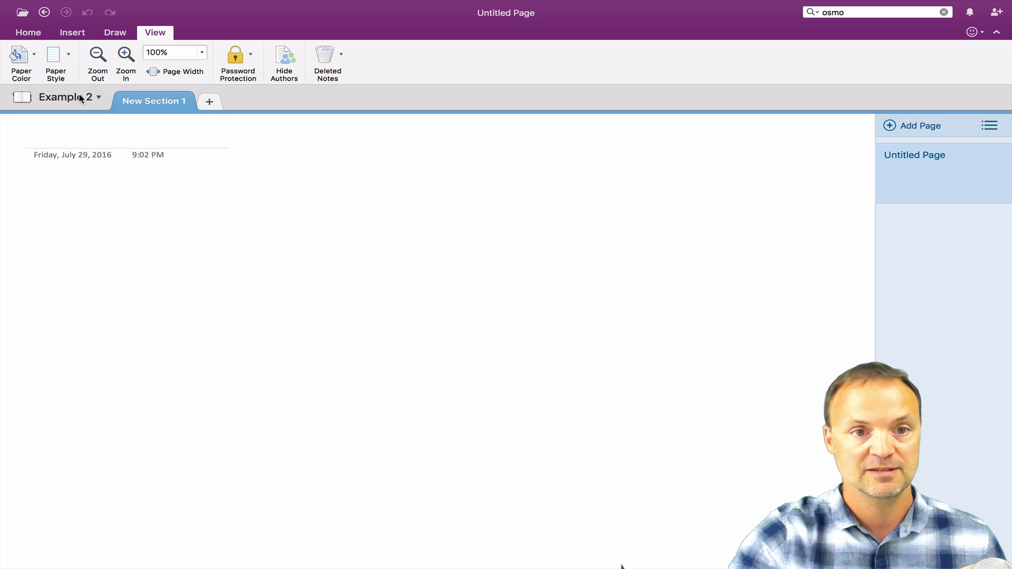
{"action": "left_click", "coordinate": [27, 99]}
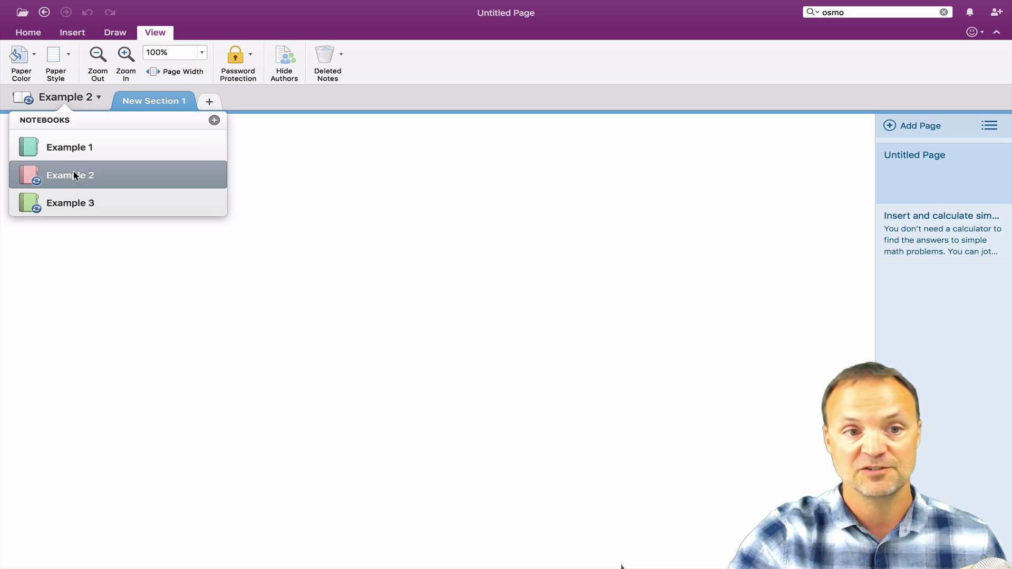
{"action": "left_click", "coordinate": [955, 235]}
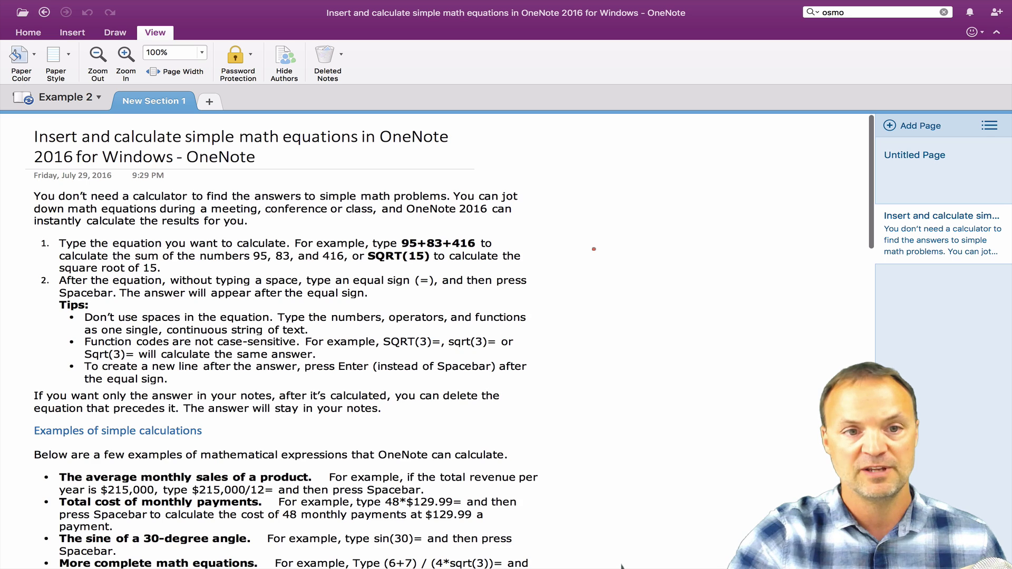
{"action": "scroll", "coordinate": [594, 249], "scroll_direction": "down", "scroll_amount": 5}
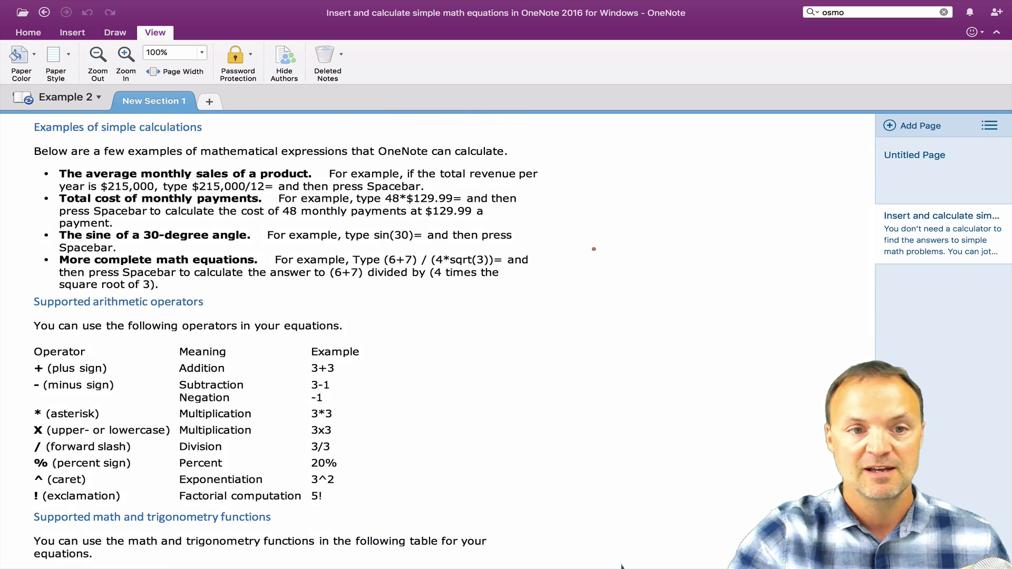
{"action": "scroll", "coordinate": [594, 367], "scroll_direction": "up", "scroll_amount": 5}
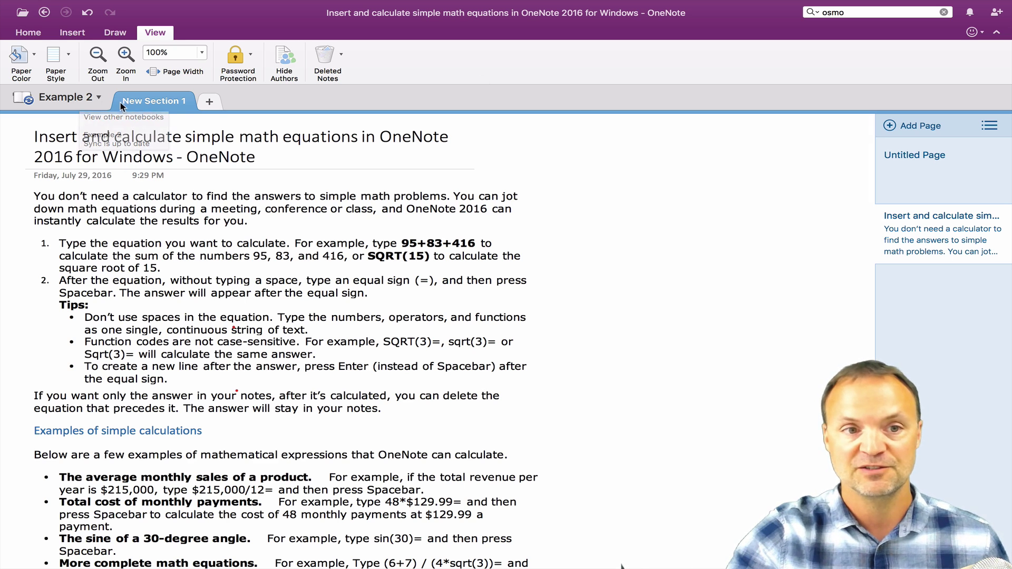
Return to the Example 1 notebook, search all notebooks for "burger" and open the matching veggie burger recipe page
{"action": "left_click", "coordinate": [64, 98]}
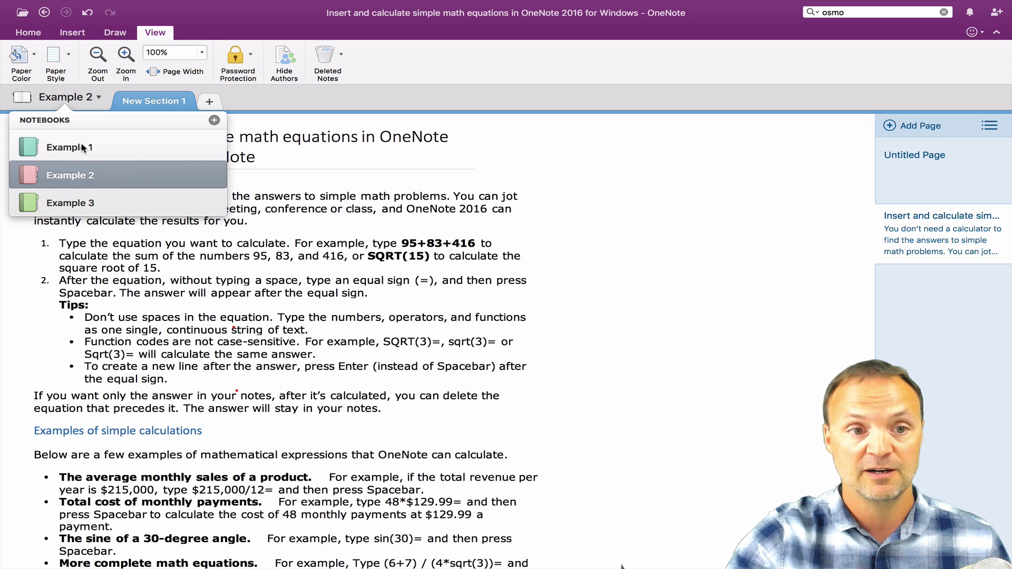
{"action": "left_click", "coordinate": [64, 148]}
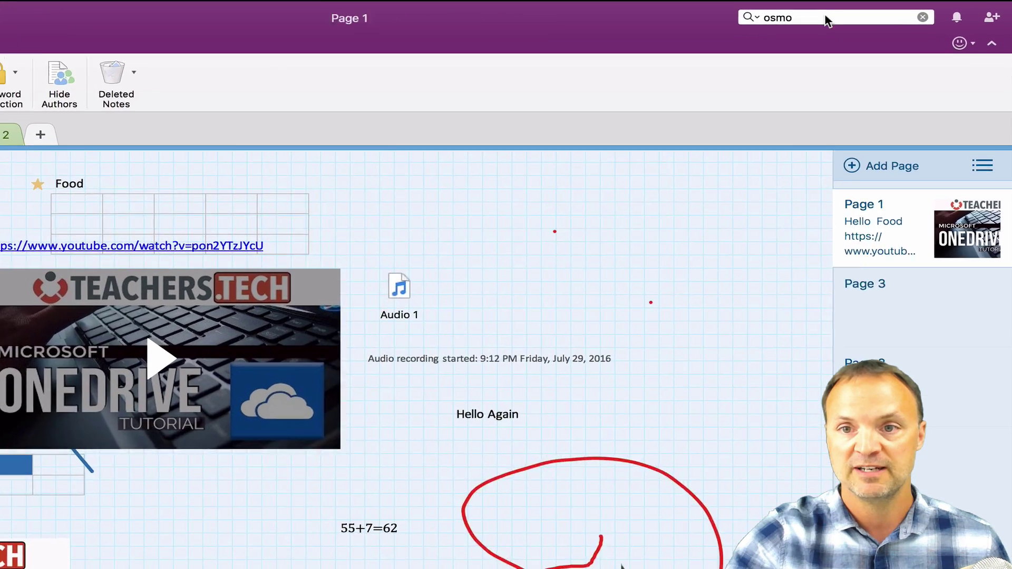
{"action": "left_click", "coordinate": [866, 11]}
{"action": "key", "text": "BackSpace"}
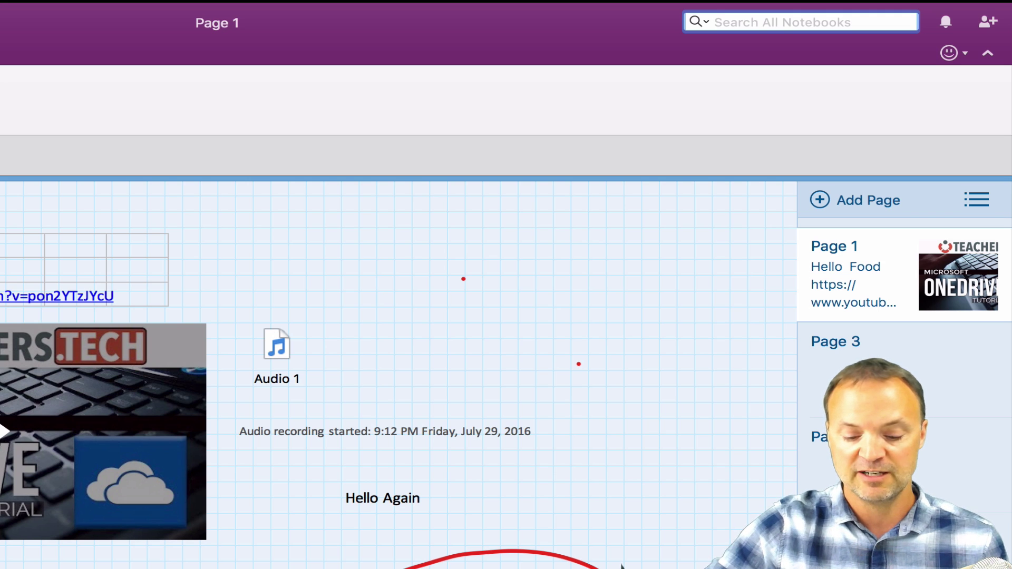
{"action": "type", "text": "burger"}
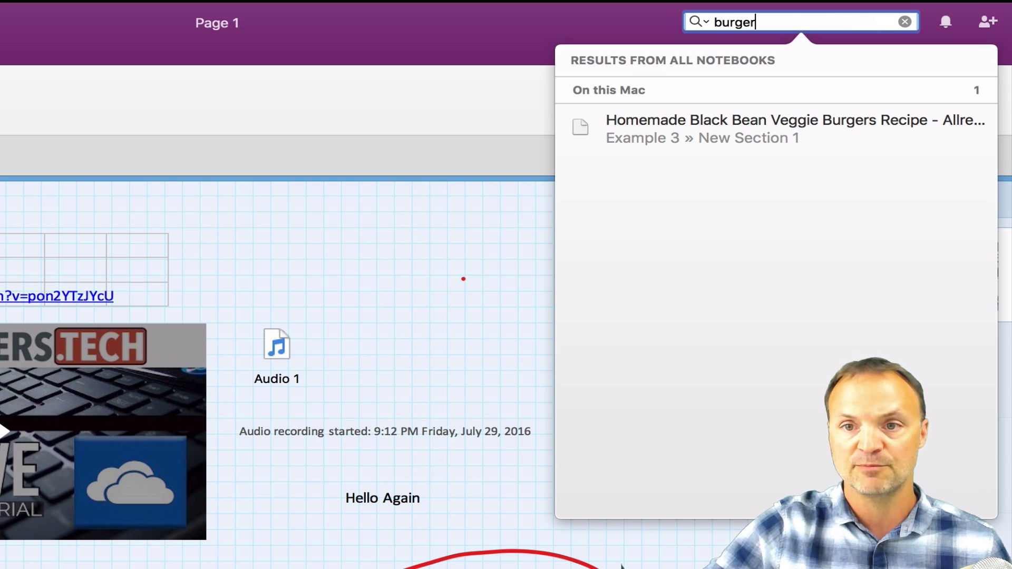
{"action": "left_click", "coordinate": [714, 128]}
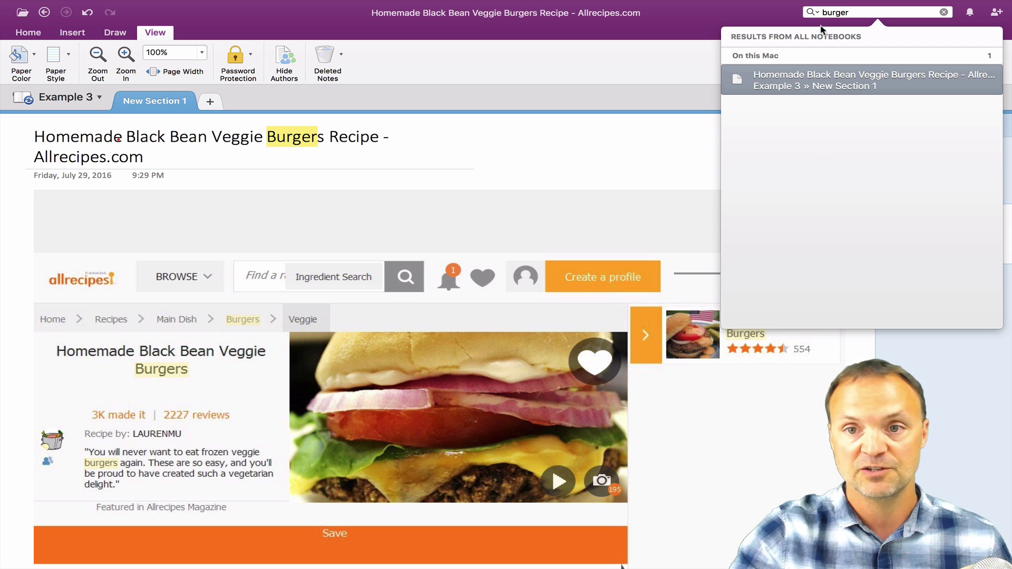
Search all notebooks for "osmo" and open the matching page in Section 2 of the Example 1 notebook
{"action": "double_click", "coordinate": [848, 13]}
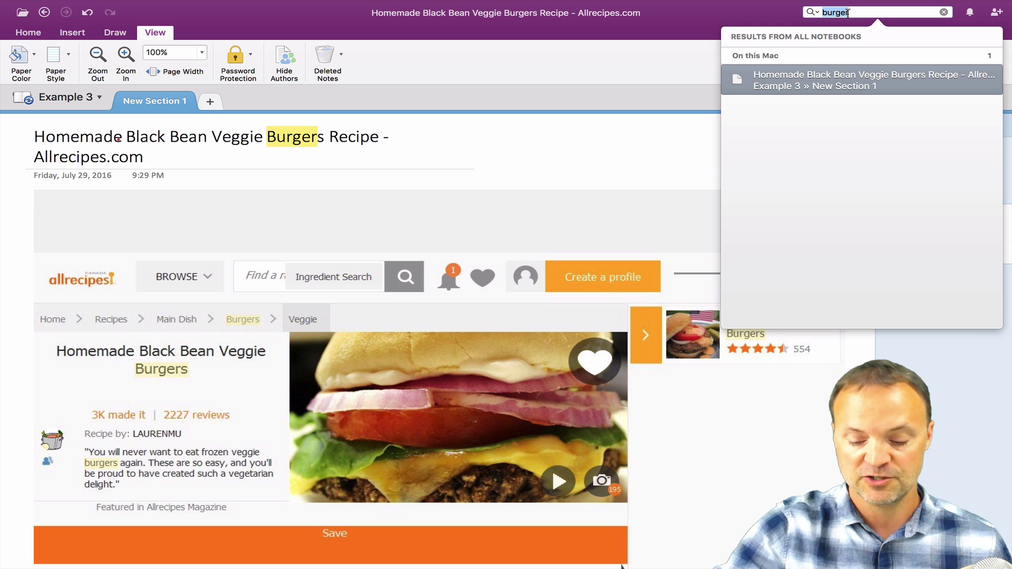
{"action": "type", "text": "osm"}
{"action": "type", "text": "os"}
{"action": "key", "text": "BackSpace"}
{"action": "key", "text": "BackSpace"}
{"action": "key", "text": "BackSpace"}
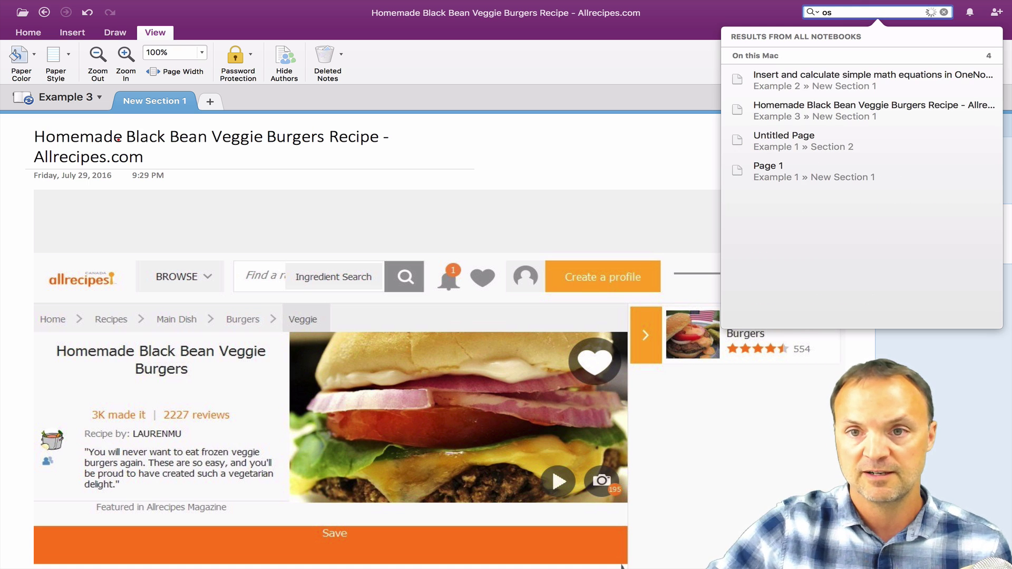
{"action": "type", "text": "mo"}
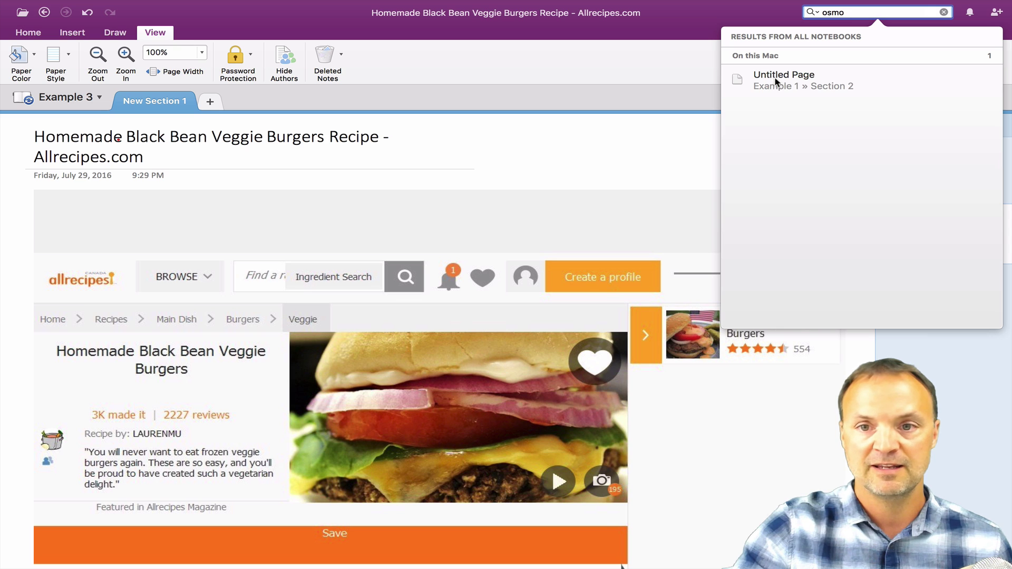
{"action": "left_click", "coordinate": [775, 80]}
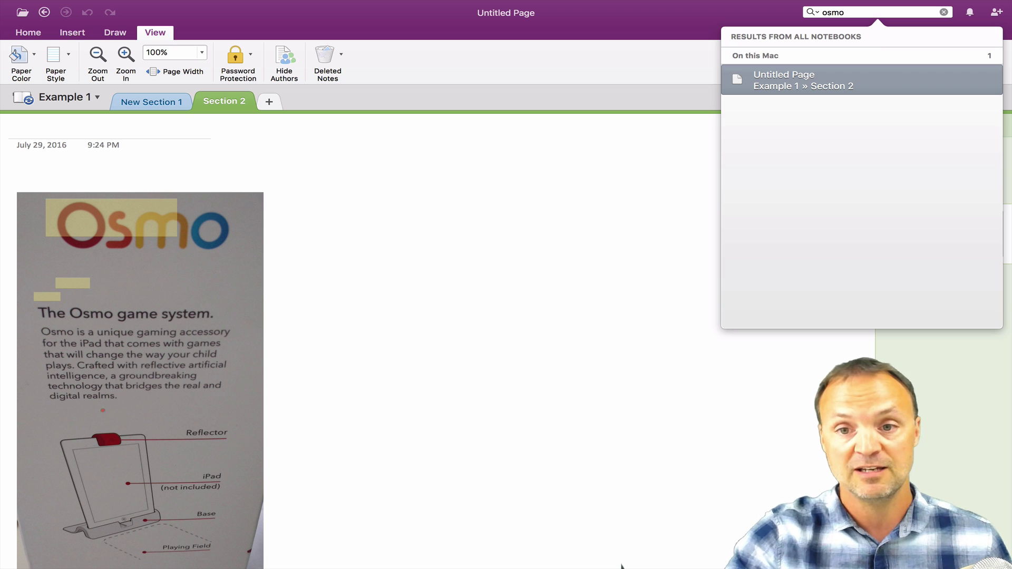
{"action": "key", "text": "Escape"}
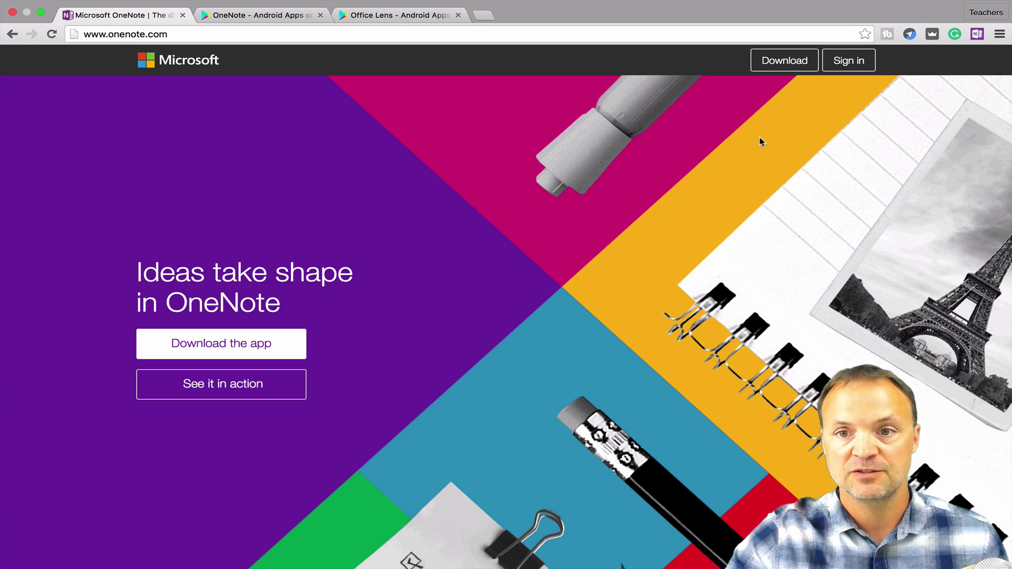
Sign in to OneNote Online in the browser with the saved Microsoft account
{"action": "left_click", "coordinate": [848, 61]}
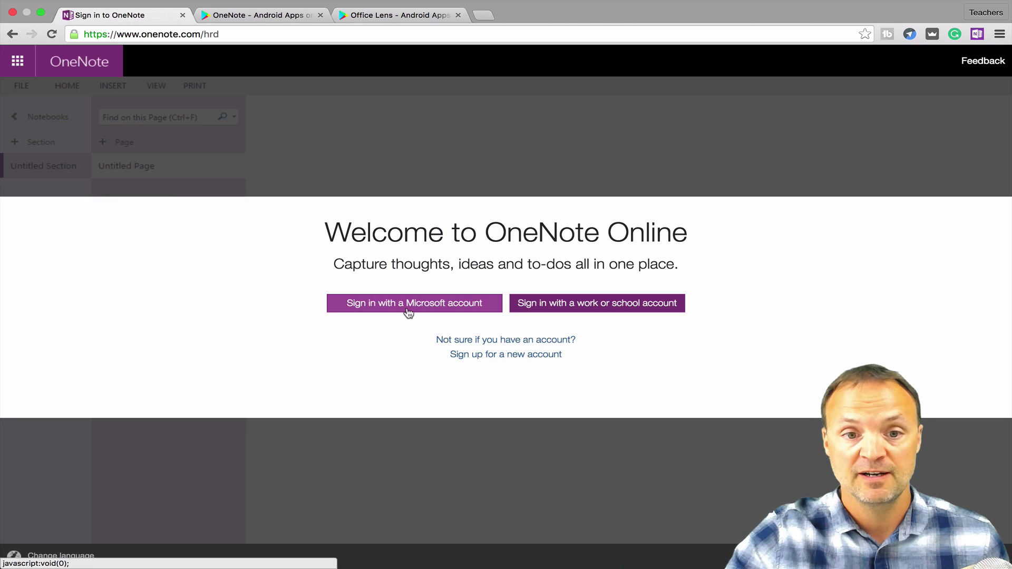
{"action": "left_click", "coordinate": [409, 311]}
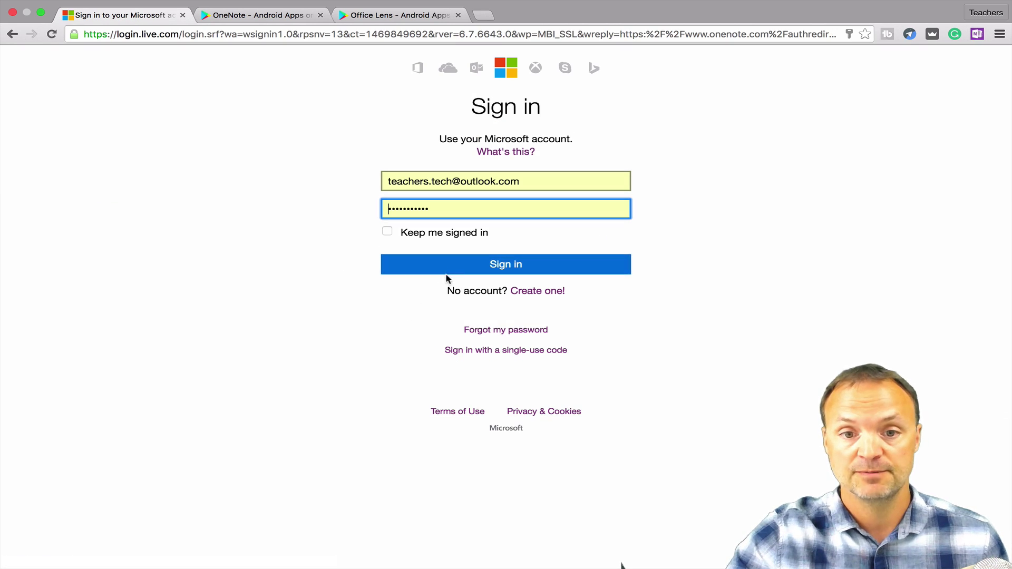
{"action": "left_click", "coordinate": [458, 270]}
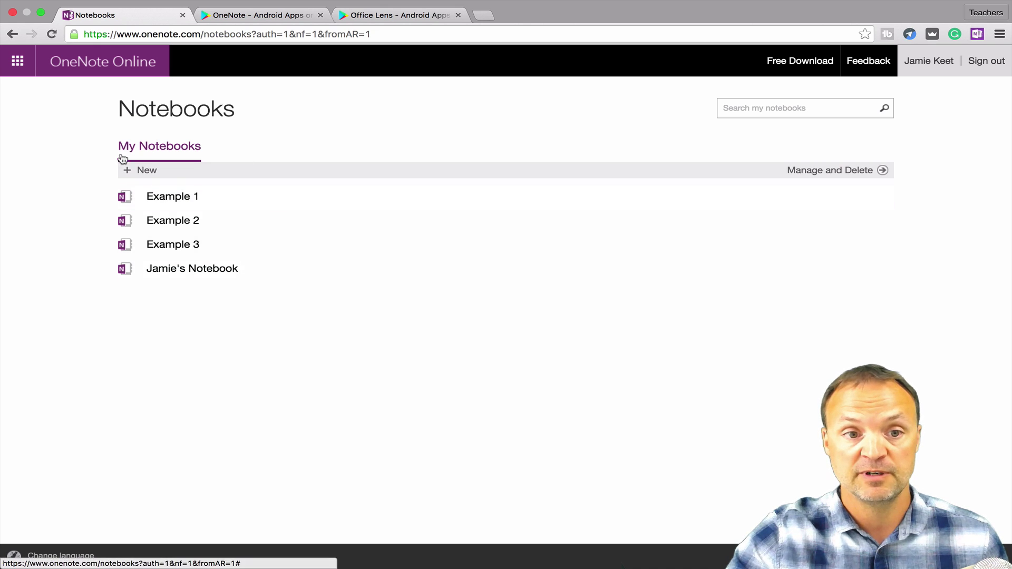
Open the Example 1 notebook online and check Page 3, Page 2 and Section 2
{"action": "left_click", "coordinate": [198, 205]}
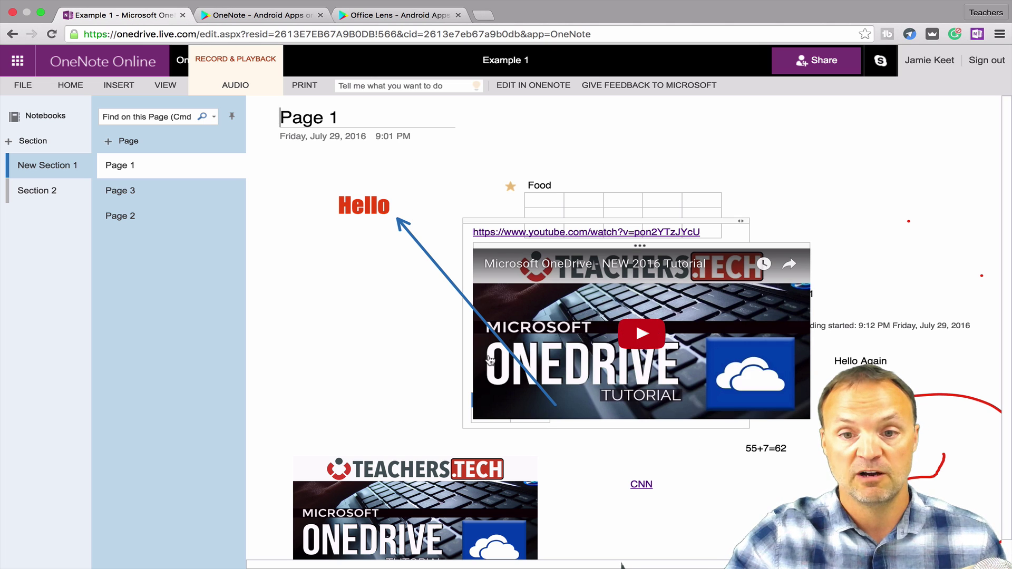
{"action": "left_click", "coordinate": [135, 192]}
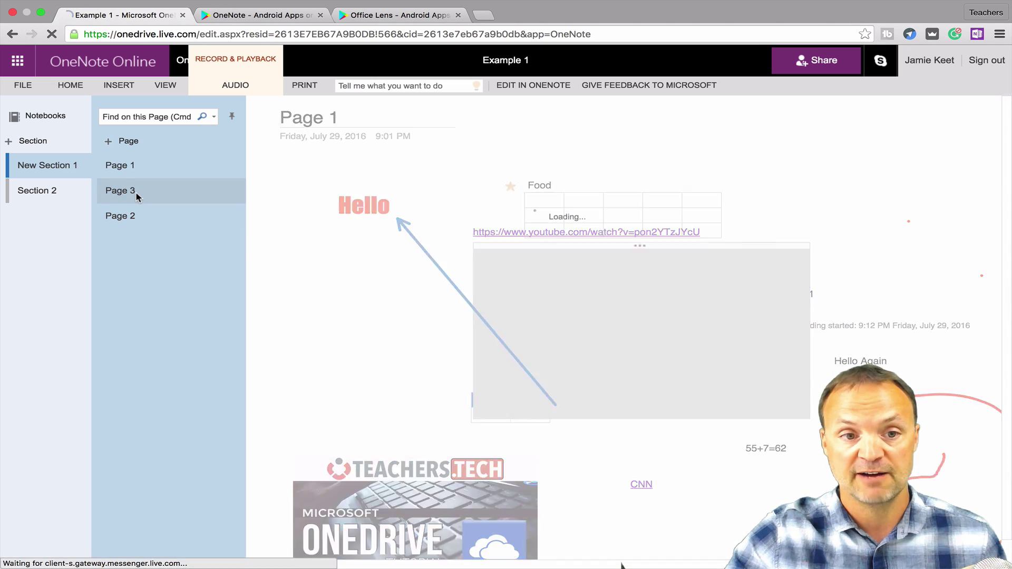
{"action": "left_click", "coordinate": [130, 223]}
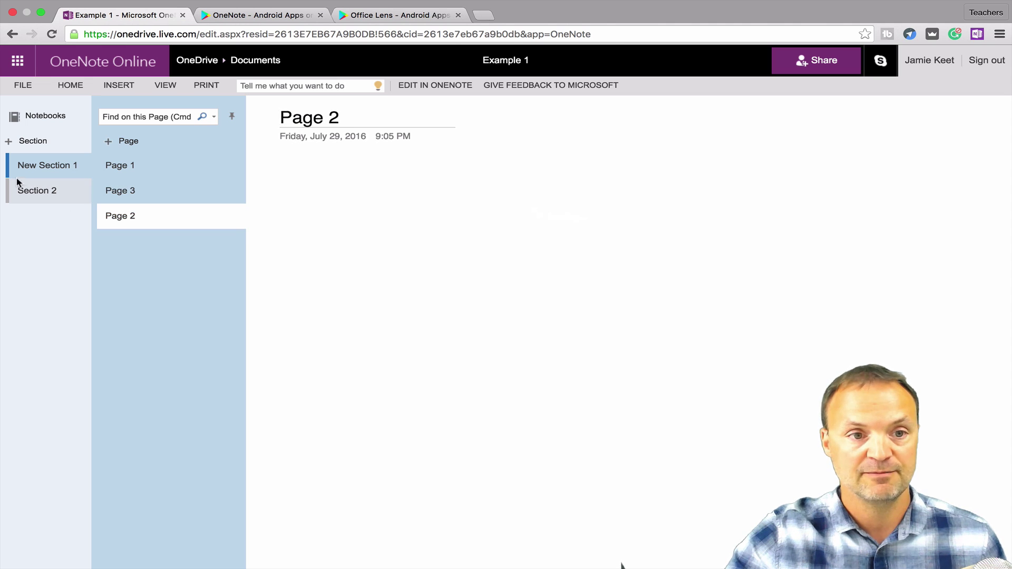
{"action": "left_click", "coordinate": [31, 192]}
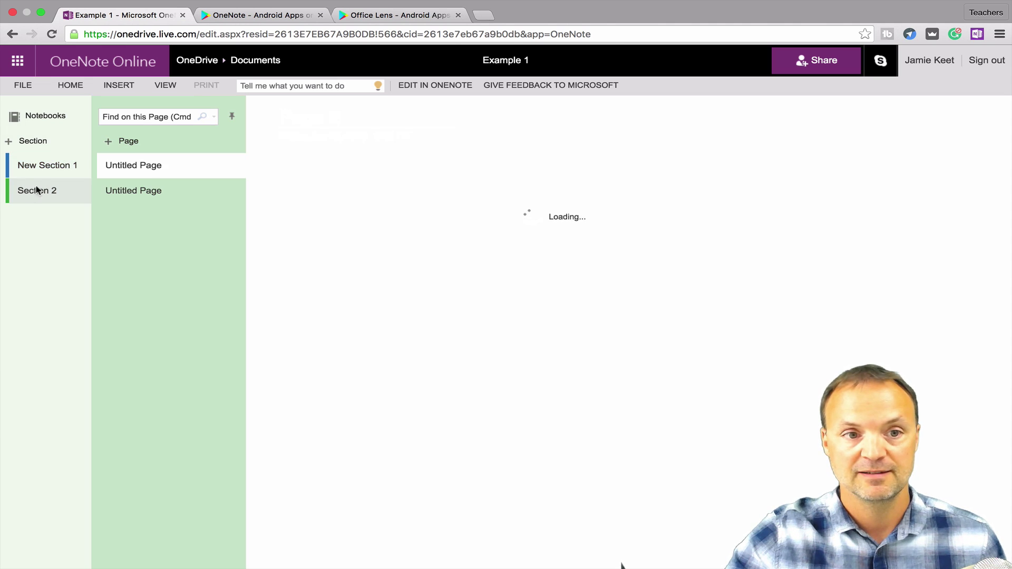
Go back to the notebook list, open Example 2 and look through its clipped article on simple math equations
{"action": "left_click", "coordinate": [47, 117]}
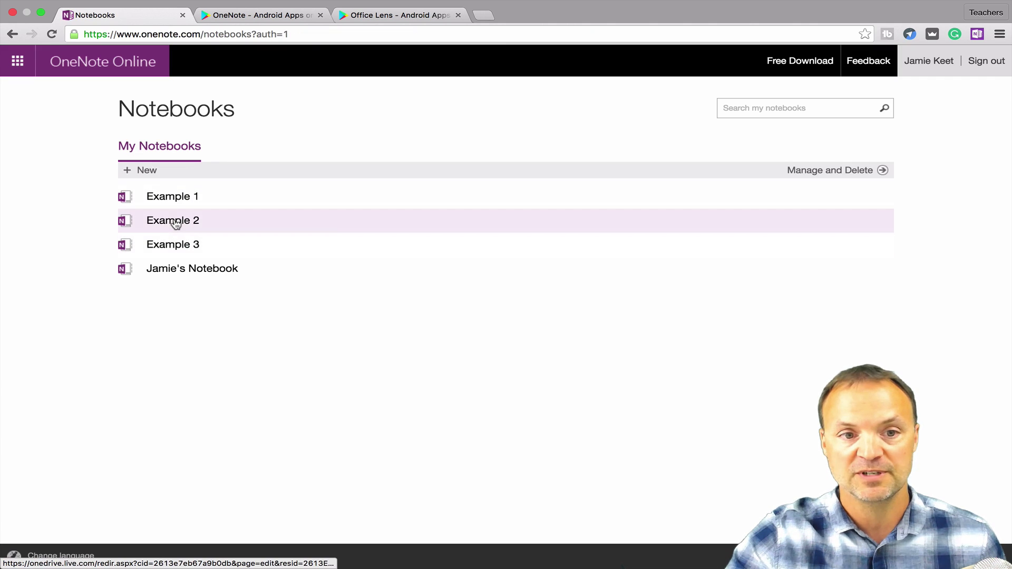
{"action": "left_click", "coordinate": [190, 222]}
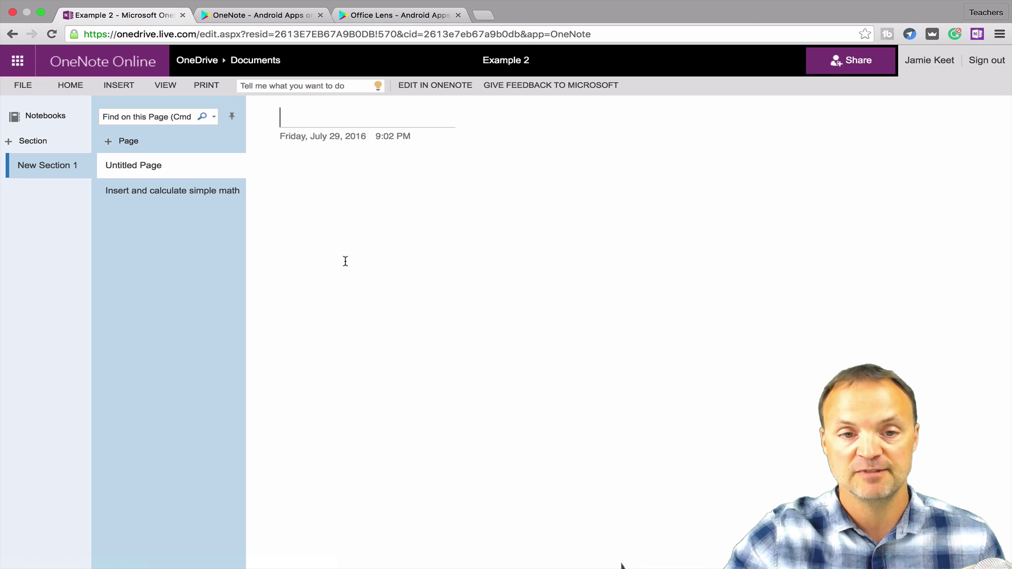
{"action": "left_click", "coordinate": [181, 185]}
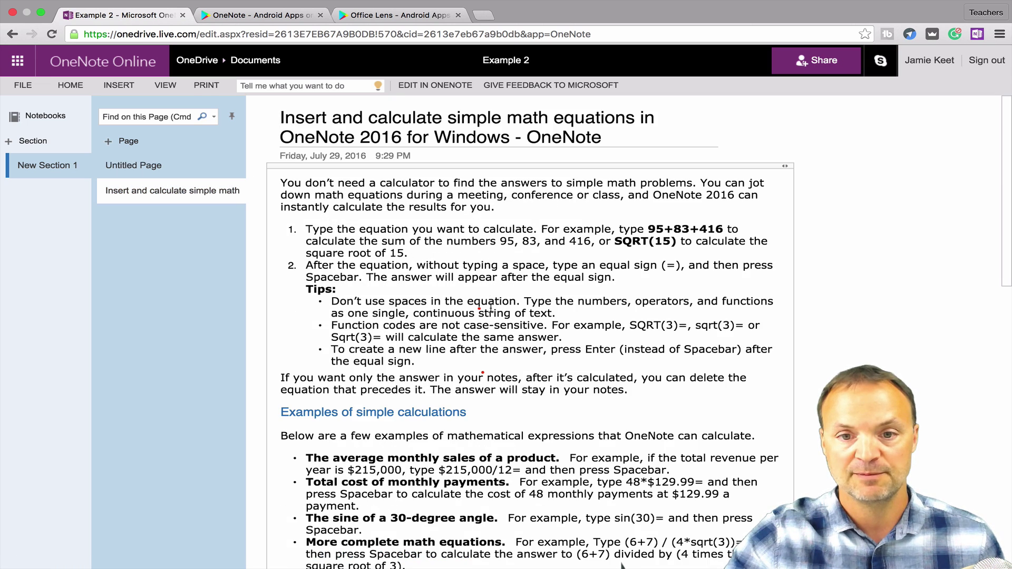
{"action": "scroll", "coordinate": [490, 307], "scroll_direction": "down", "scroll_amount": 5}
{"action": "scroll", "coordinate": [490, 308], "scroll_direction": "up", "scroll_amount": 5}
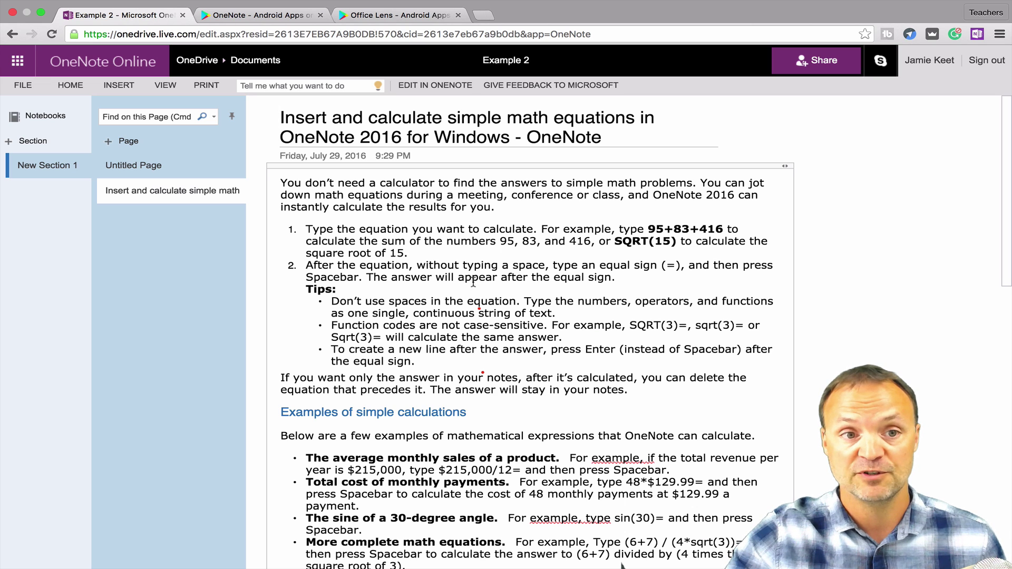
Switch to OneDrive and open the Documents folder where the notebooks are stored
{"action": "left_click", "coordinate": [18, 62]}
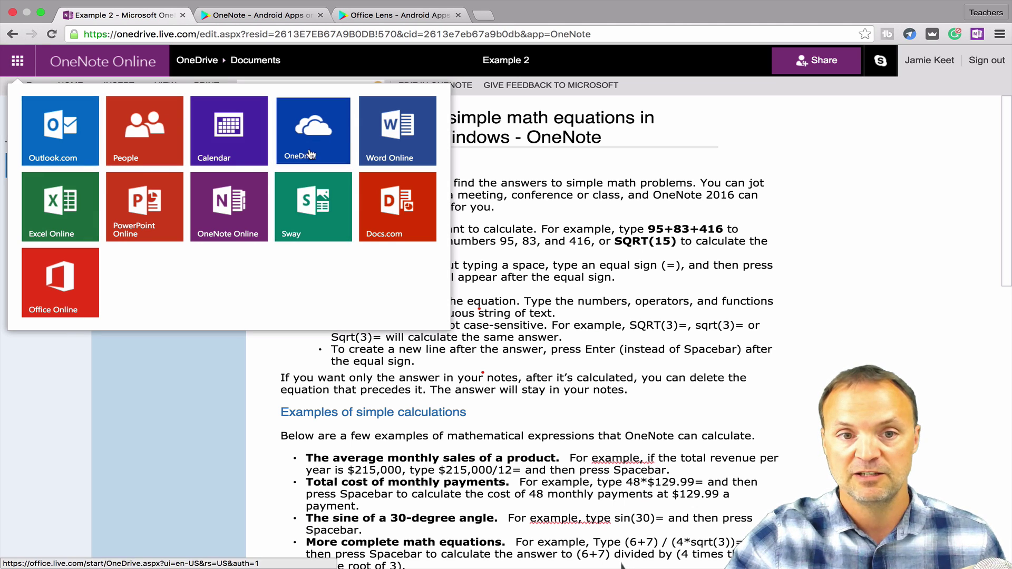
{"action": "left_click", "coordinate": [314, 132]}
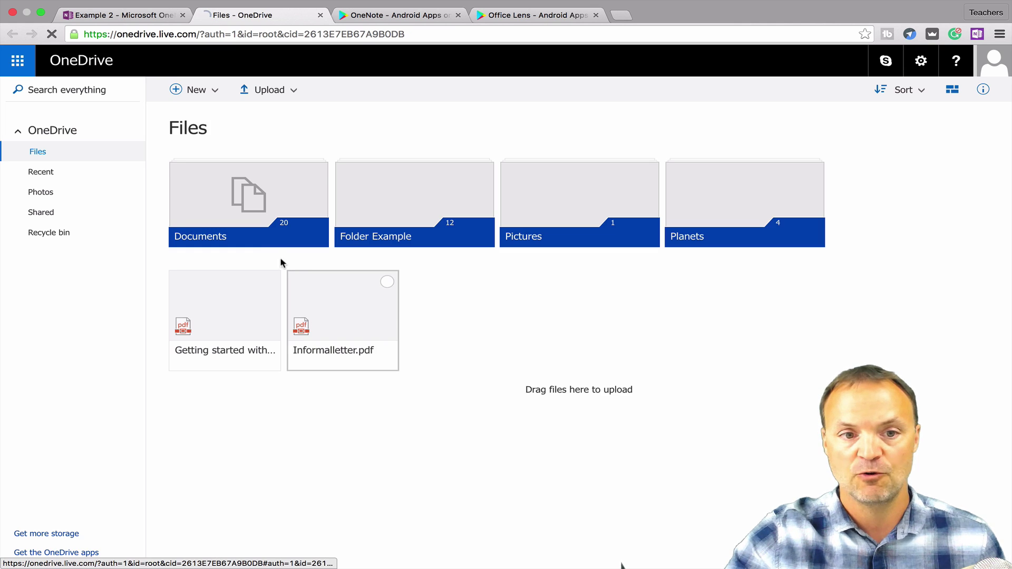
{"action": "left_click", "coordinate": [232, 203]}
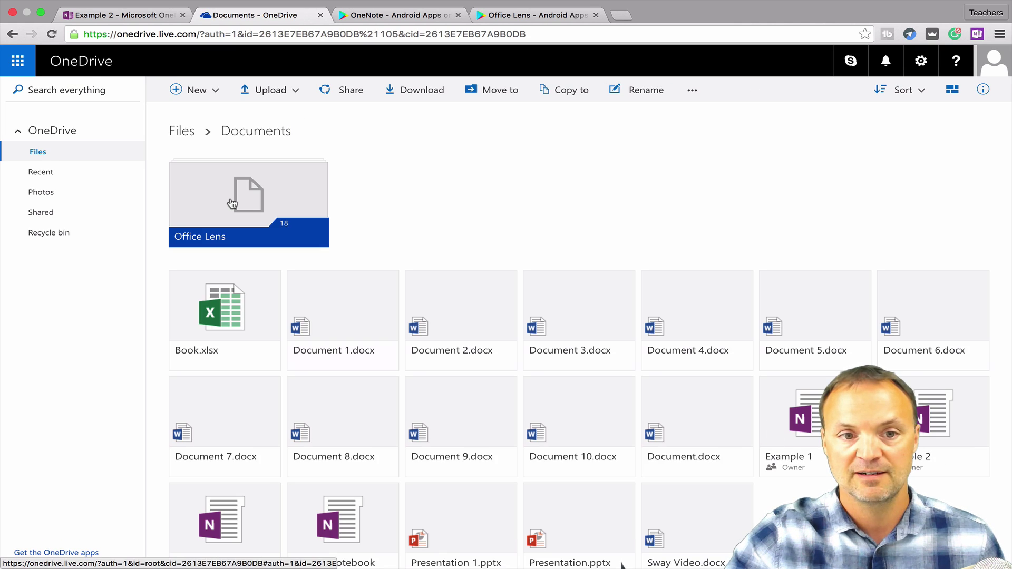
Delete the Example 1 notebook from the Documents folder
{"action": "scroll", "coordinate": [594, 343], "scroll_direction": "down", "scroll_amount": 2}
{"action": "scroll", "coordinate": [594, 344], "scroll_direction": "down", "scroll_amount": 1}
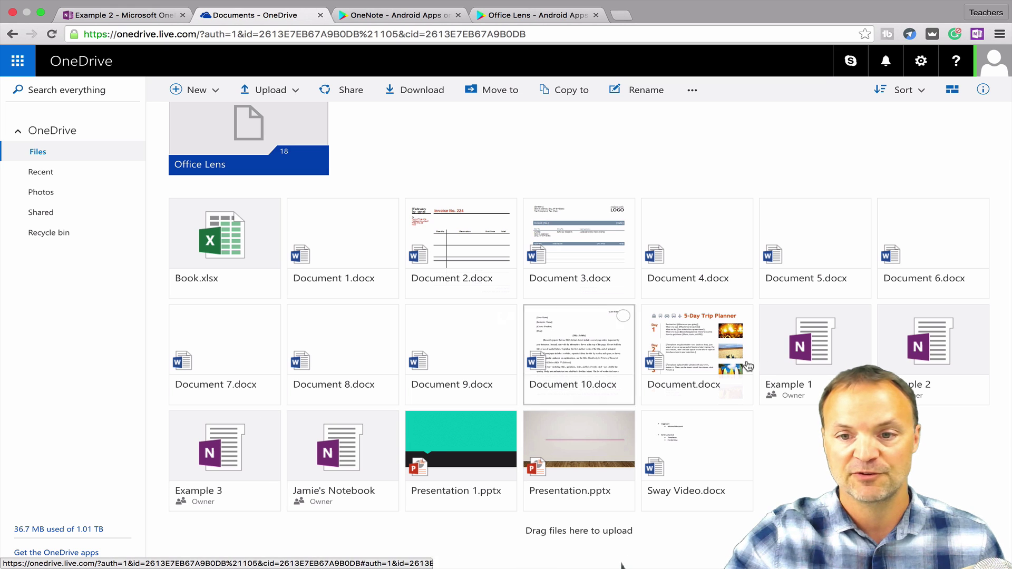
{"action": "left_click", "coordinate": [860, 316]}
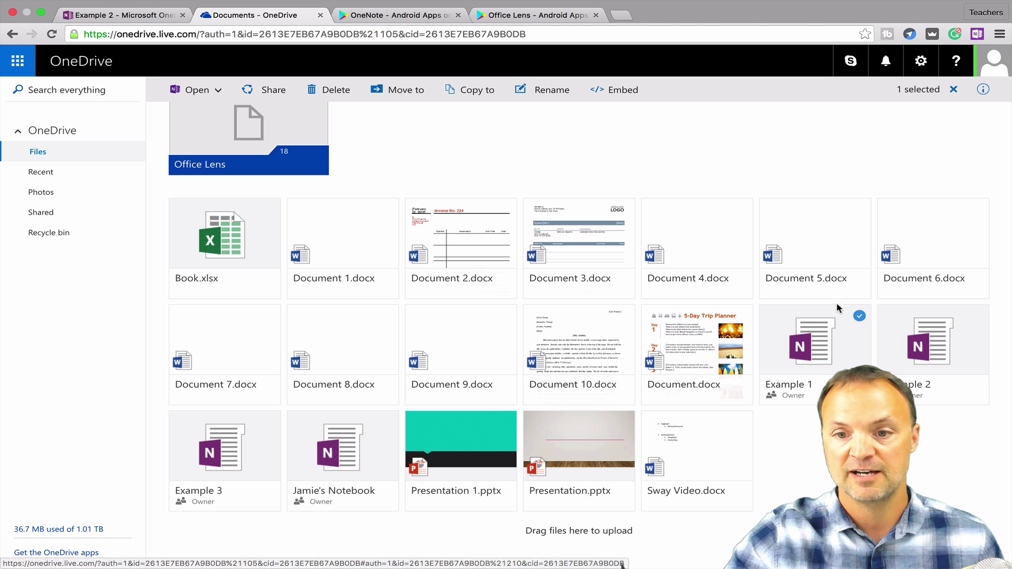
{"action": "left_click", "coordinate": [332, 90]}
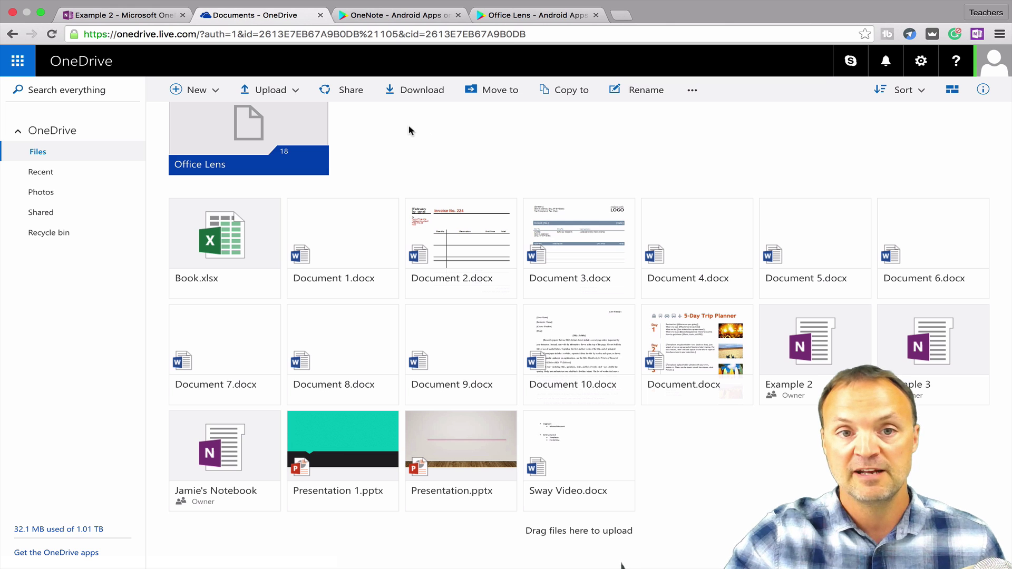
Look over the Google Play pages for the OneNote and Office Lens Android apps
{"action": "left_click", "coordinate": [406, 15]}
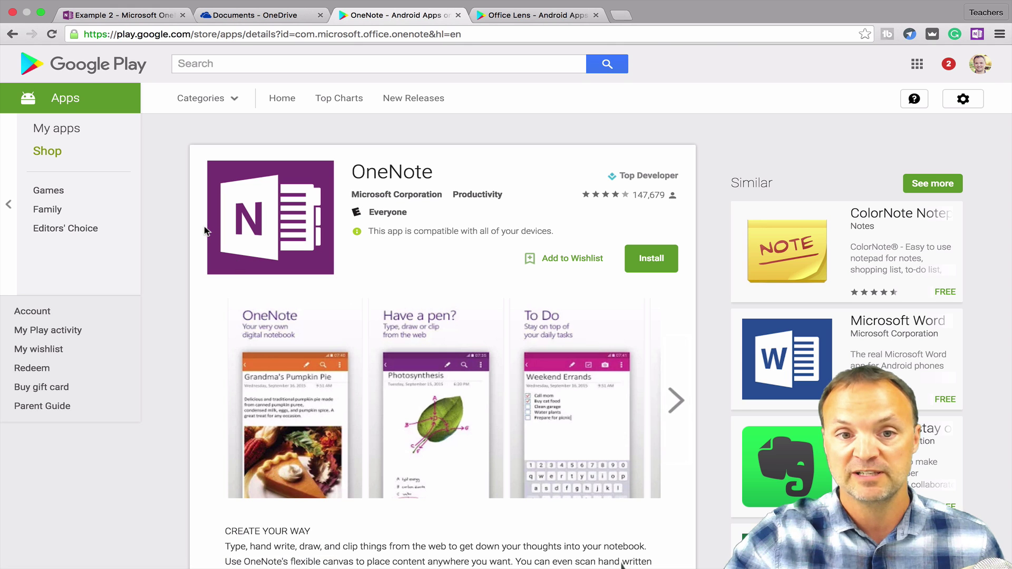
{"action": "scroll", "coordinate": [204, 226], "scroll_direction": "down", "scroll_amount": 1}
{"action": "scroll", "coordinate": [204, 226], "scroll_direction": "up", "scroll_amount": 1}
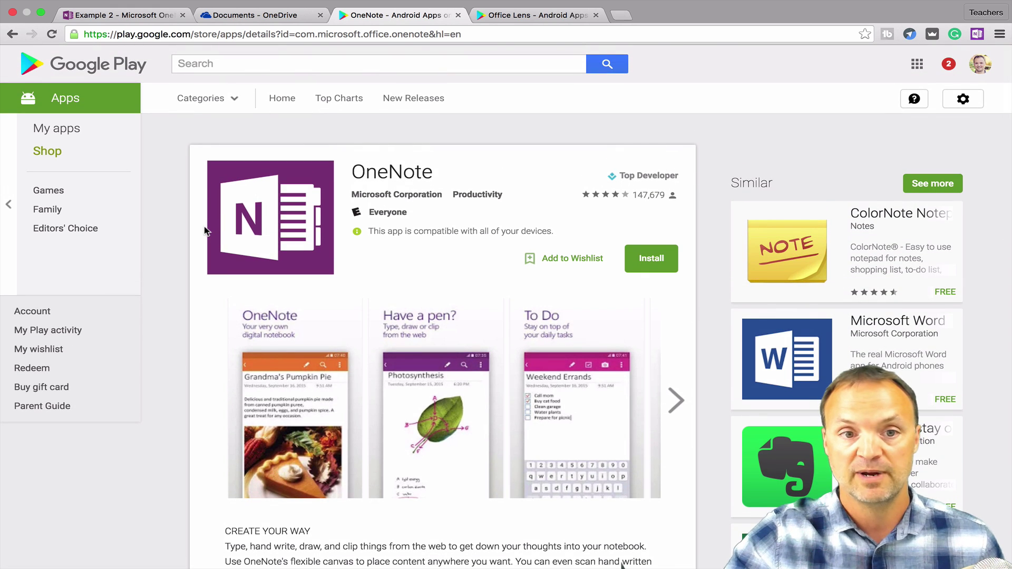
{"action": "scroll", "coordinate": [184, 193], "scroll_direction": "down", "scroll_amount": 1}
{"action": "scroll", "coordinate": [186, 200], "scroll_direction": "up", "scroll_amount": 1}
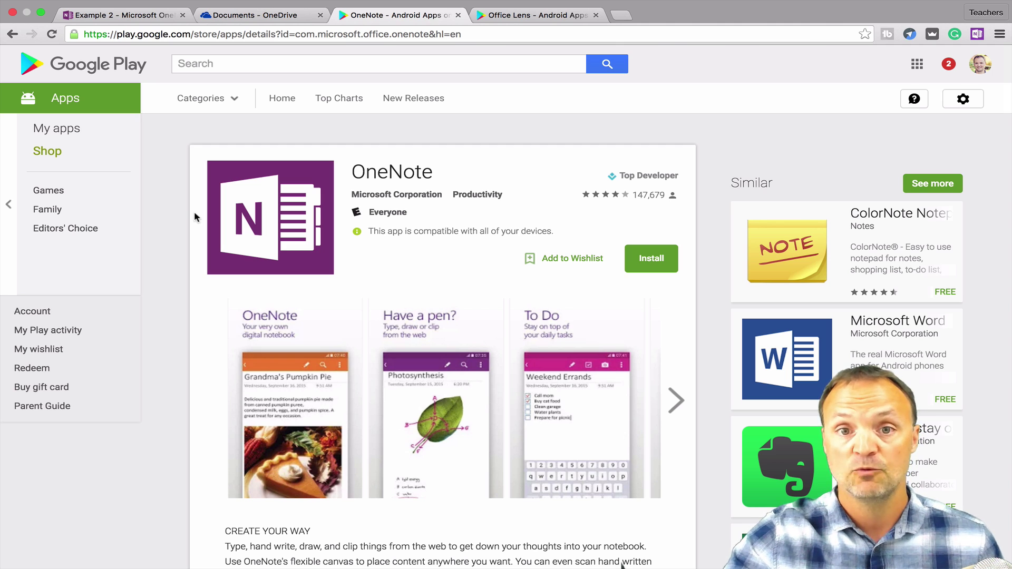
{"action": "left_click", "coordinate": [511, 17]}
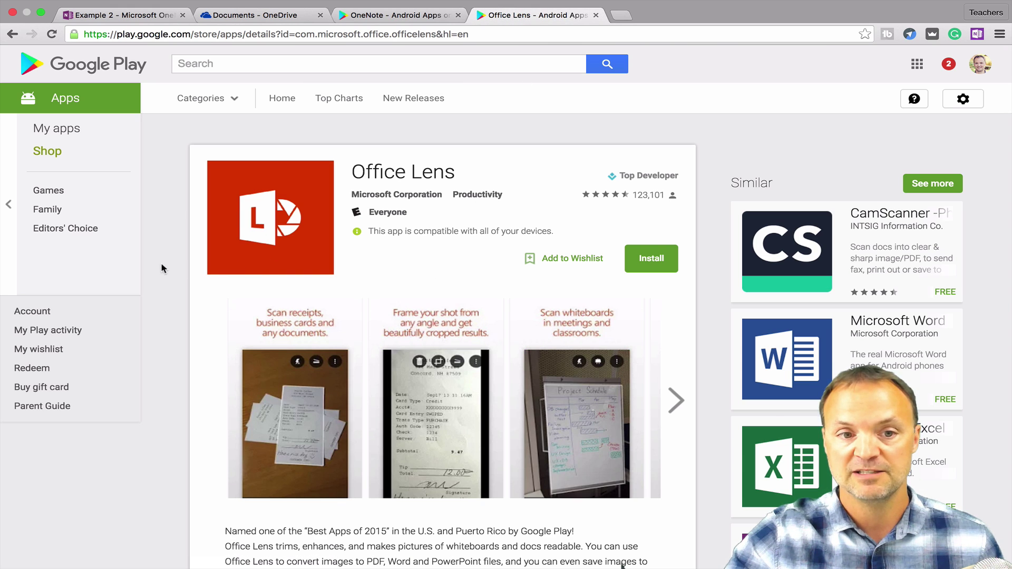
{"action": "scroll", "coordinate": [162, 269], "scroll_direction": "down", "scroll_amount": 1}
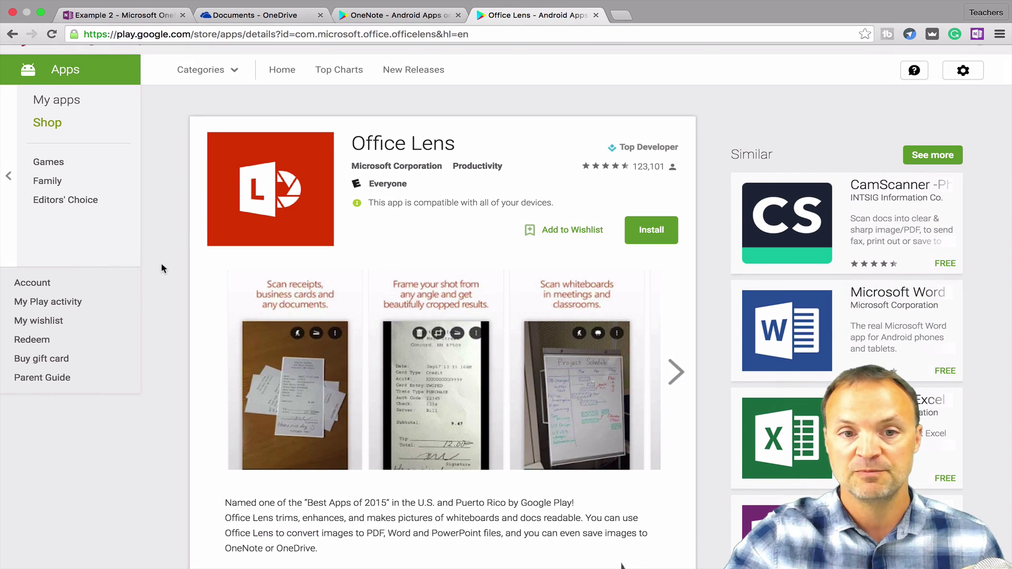